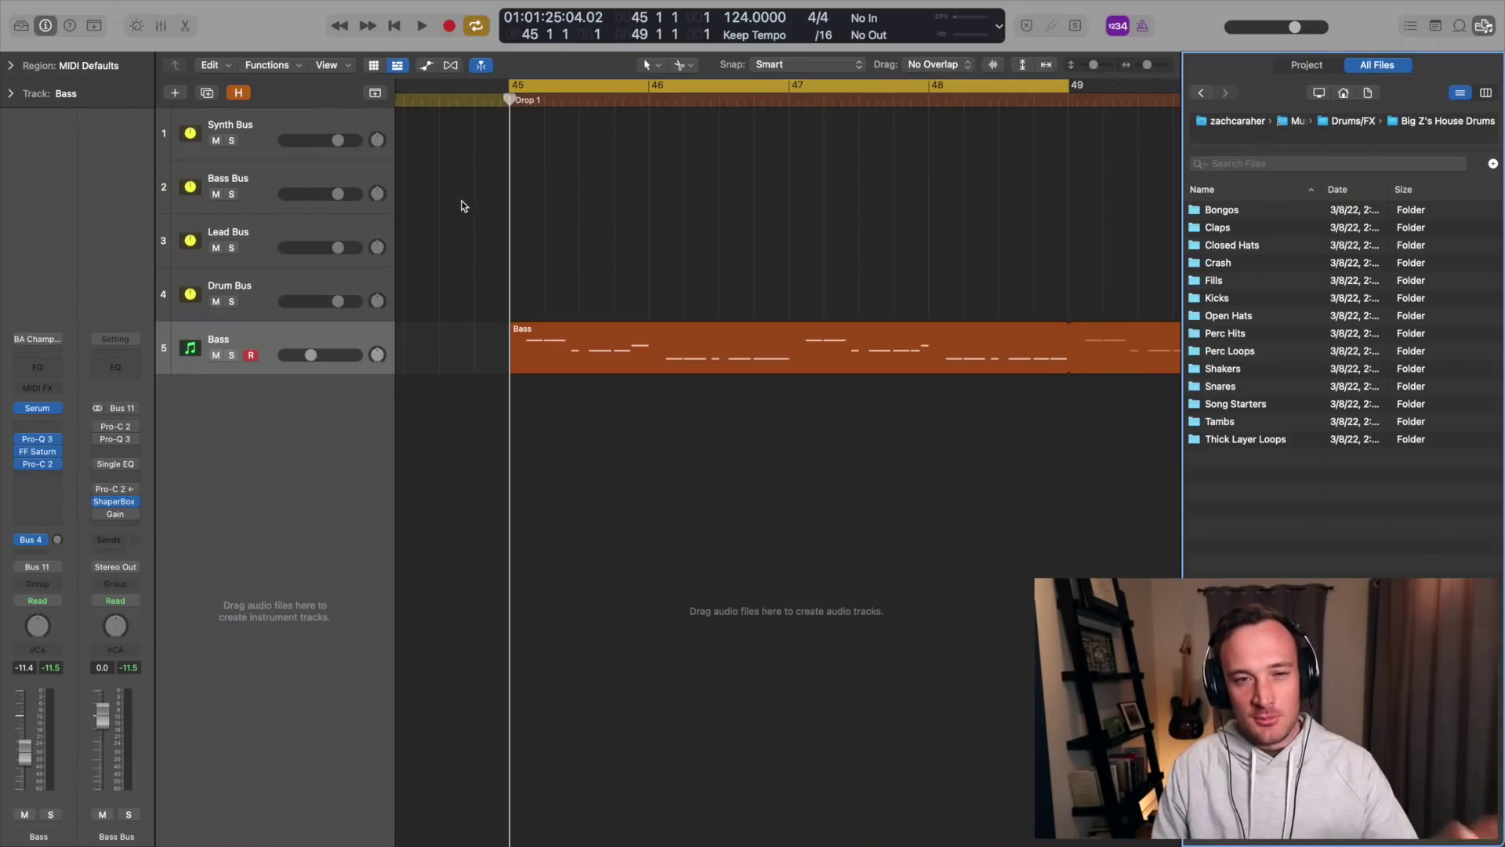
- Load all Big Z kick samples from the Kicks folder into a new Sampler track below the Bass track
key("space")
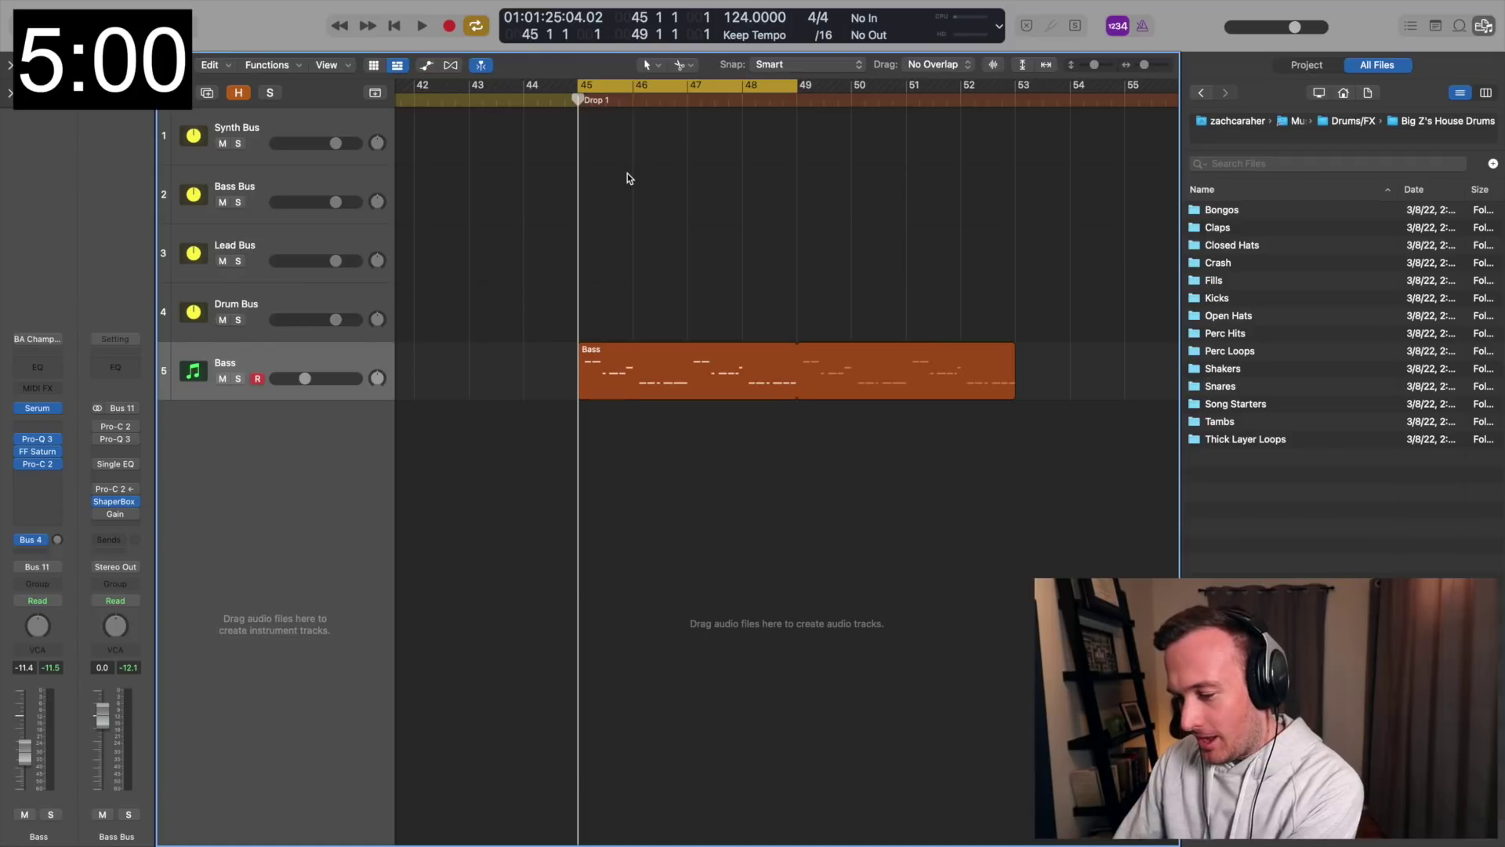
double_click(1216, 298)
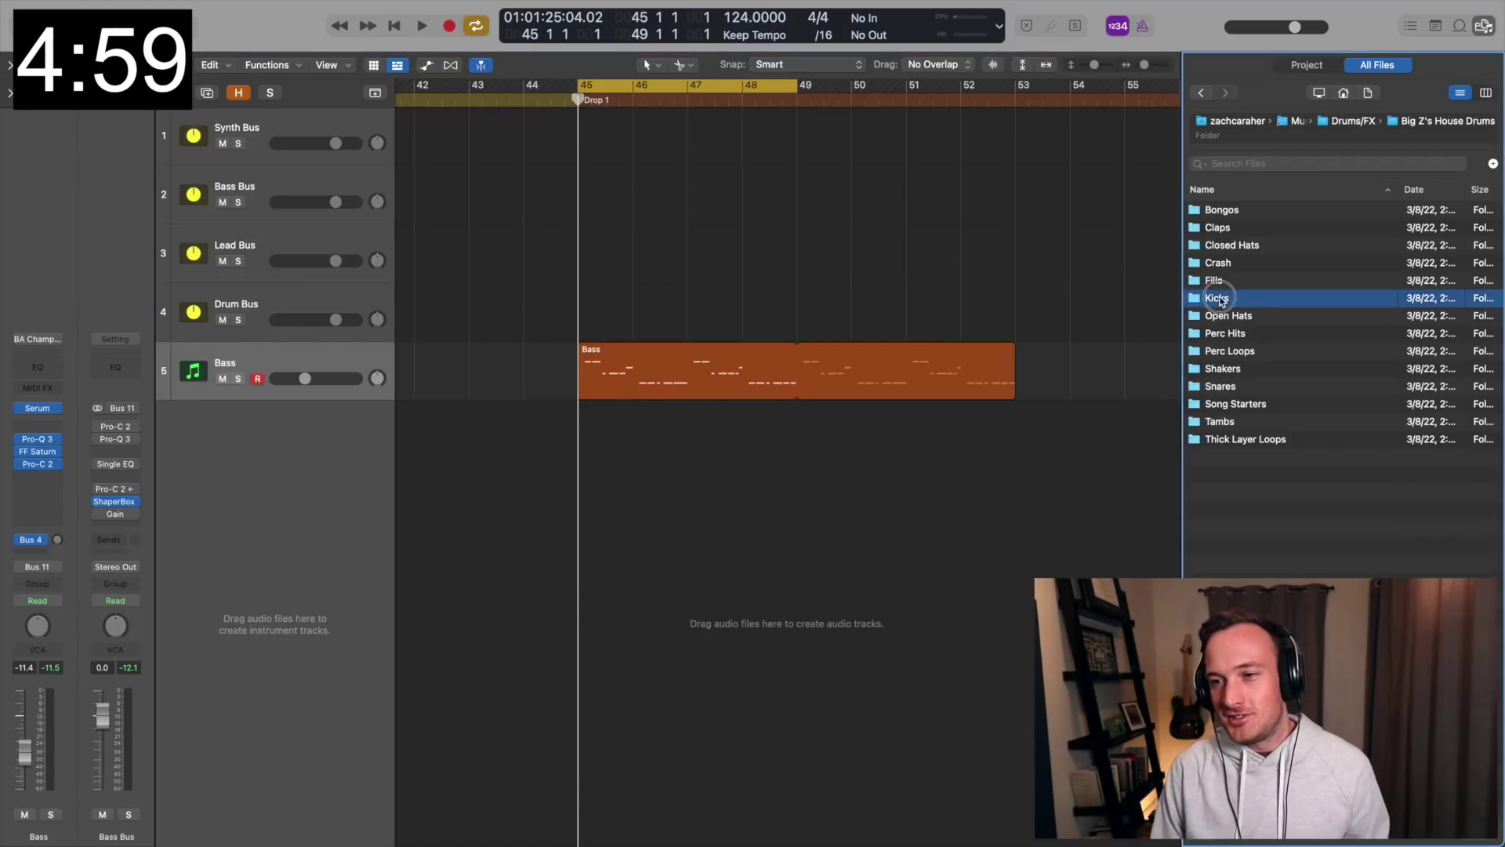
left_click(1227, 213)
left_click(1221, 550, "shift")
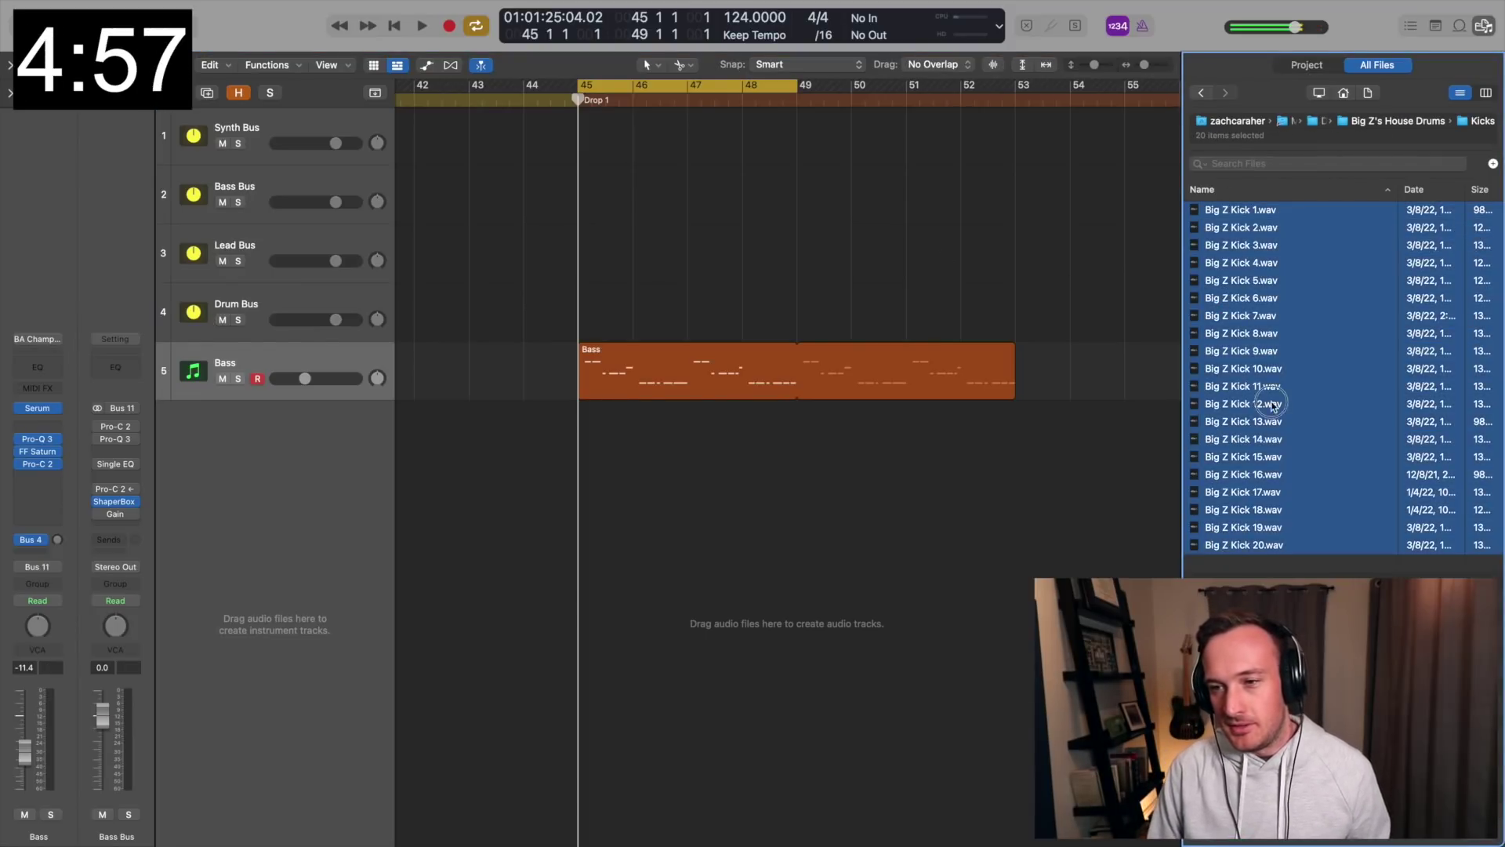
left_click_drag(1262, 401, 242, 441)
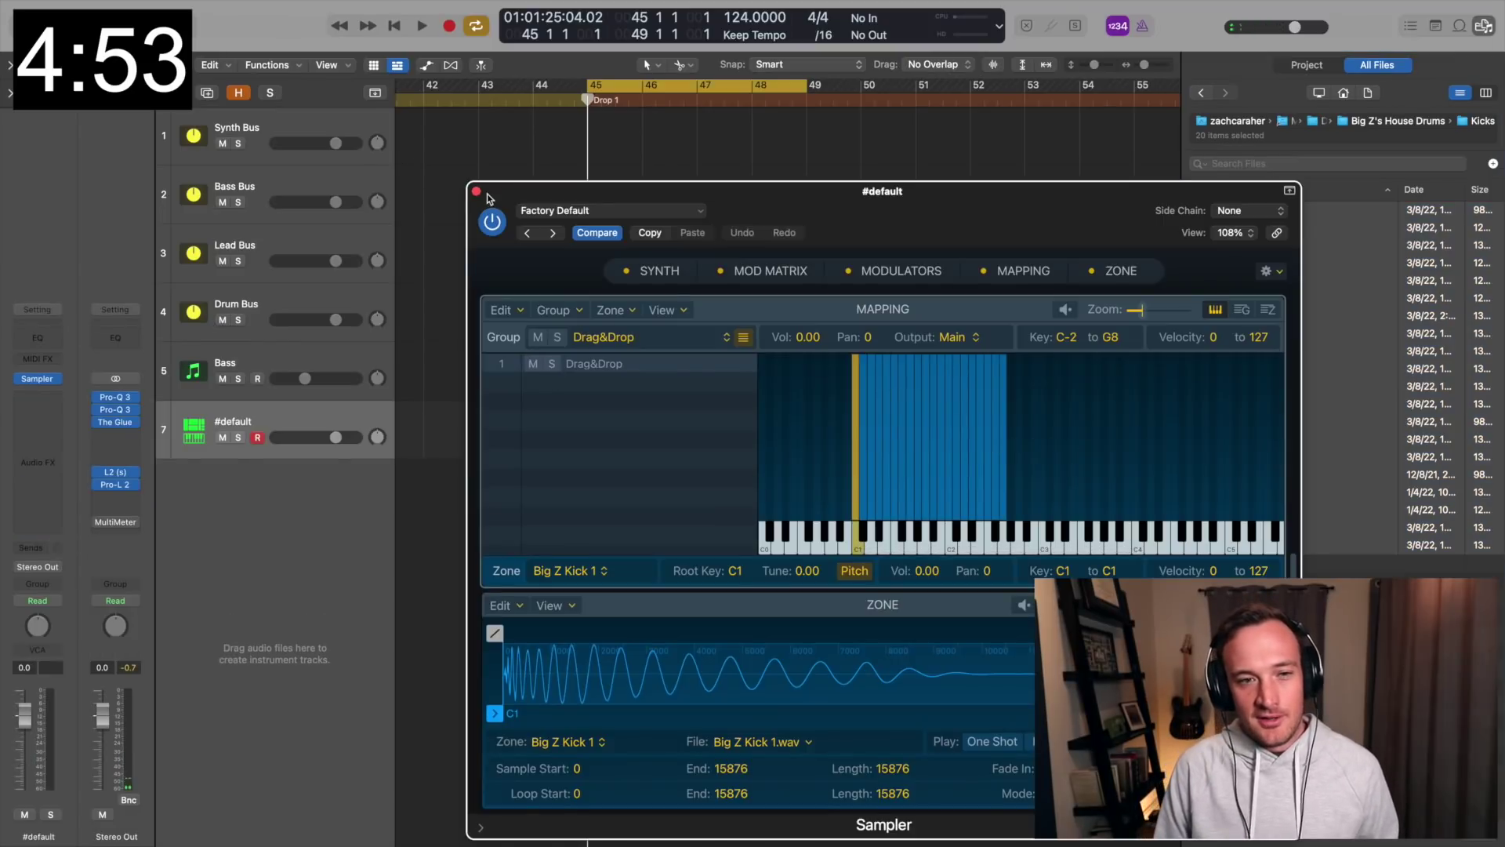
key("super+w")
- Load all samples from the Claps folder of Big Z's House Drums into a new Sampler track below the kicks
left_click(1379, 120)
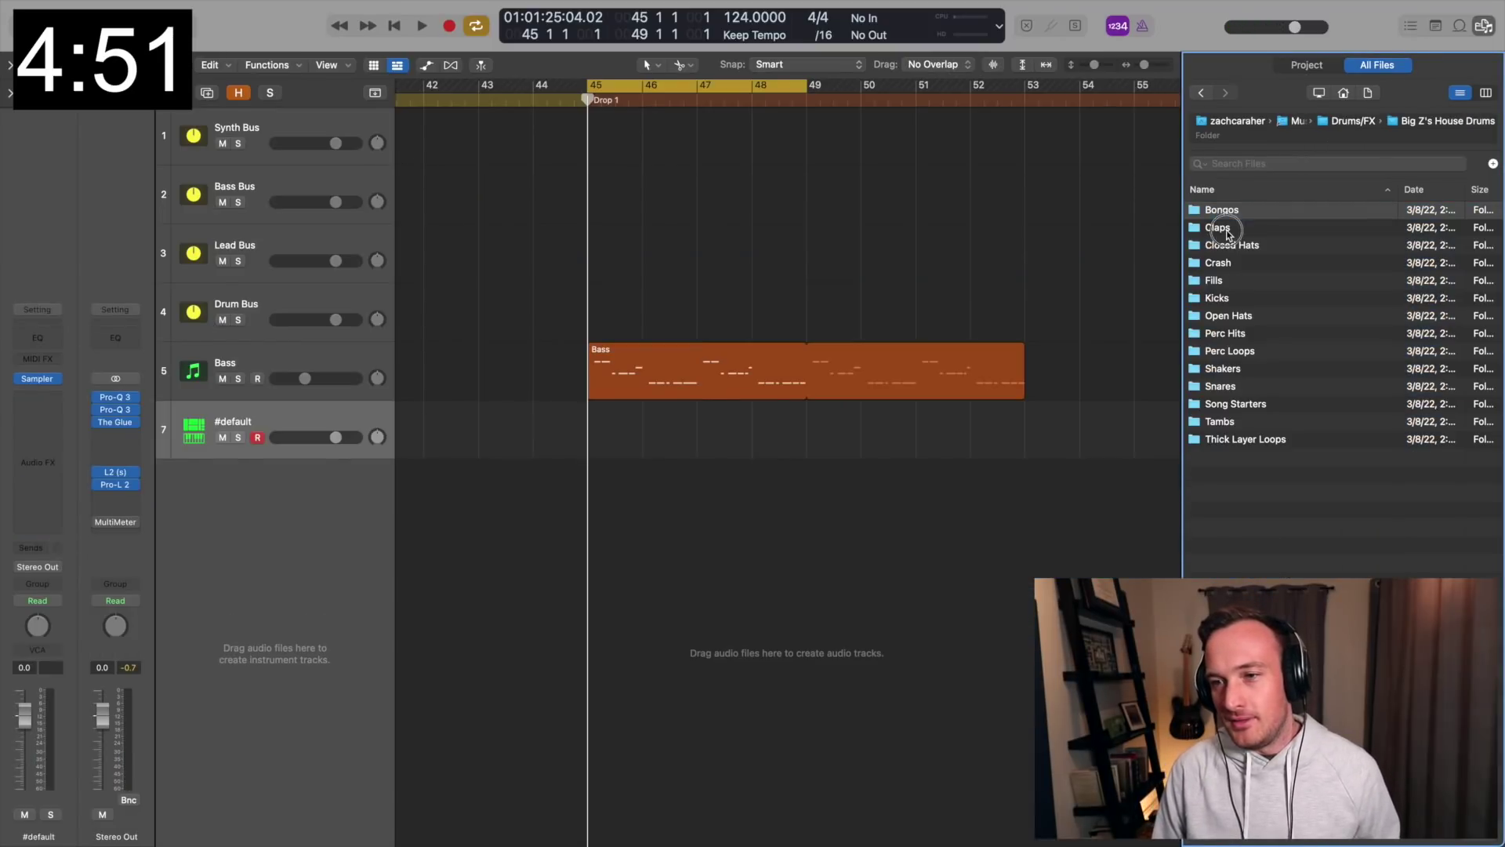
double_click(1228, 228)
key("Down")
left_click(1247, 547, "shift")
left_click_drag(1246, 547, 236, 498)
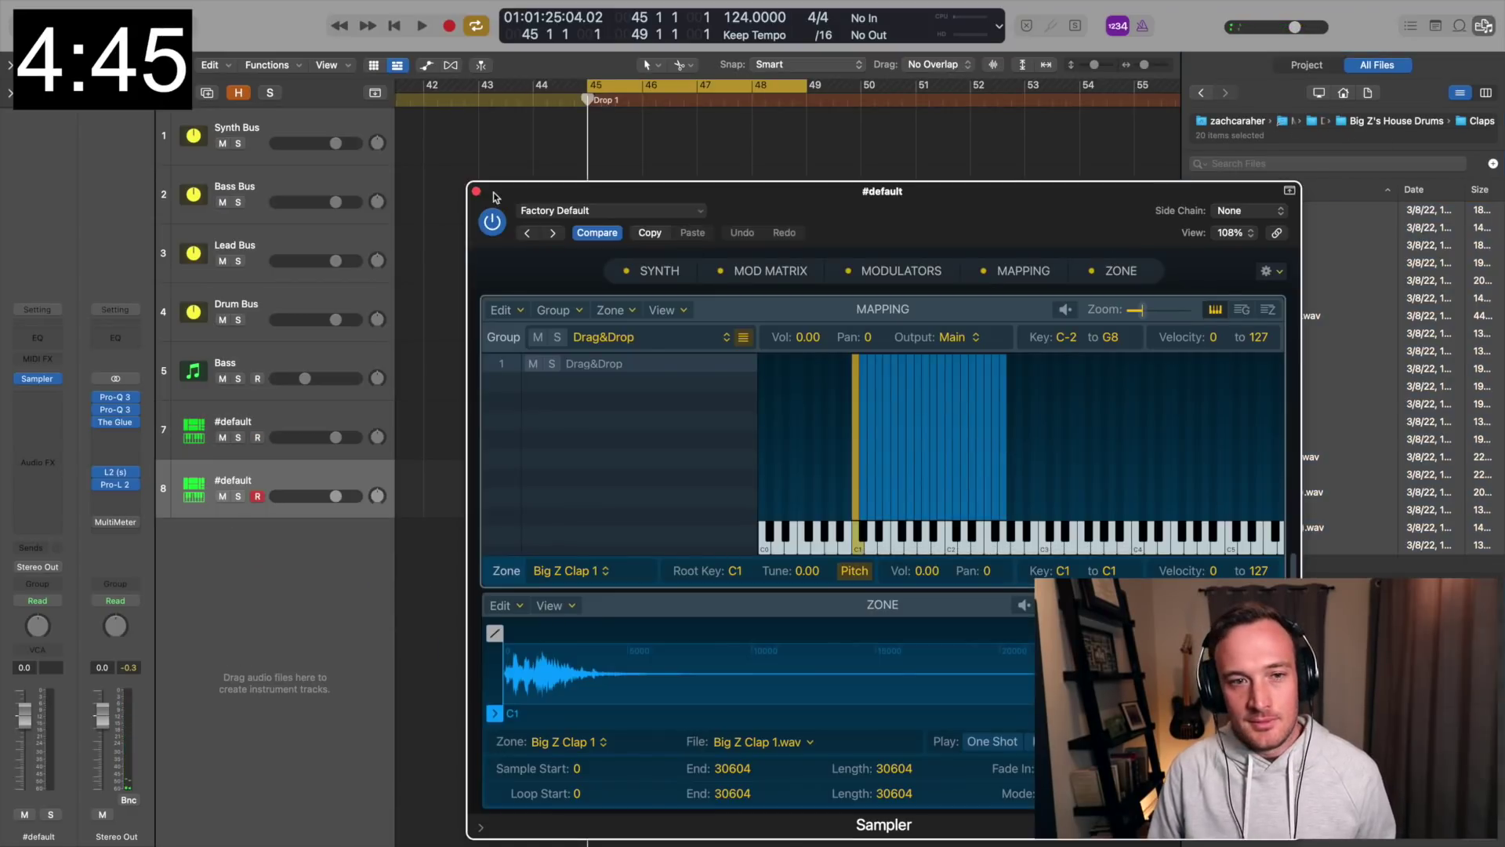
key("super+w")
- Load all samples from the Open Hats folder into a new Sampler track below the claps
left_click(1396, 121)
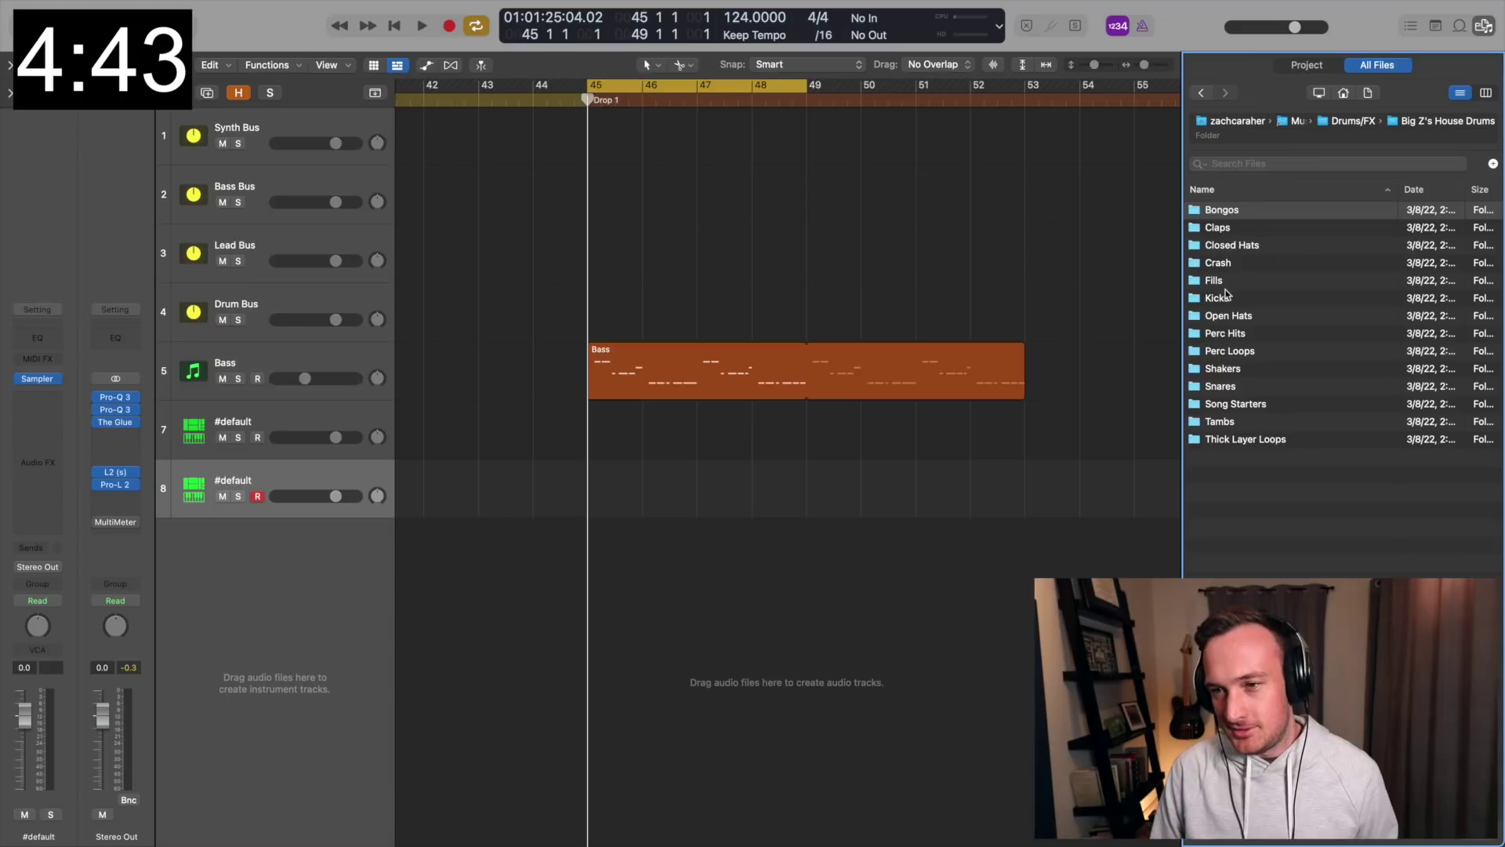
double_click(1223, 316)
left_click(1252, 209)
left_click(1252, 474, "shift")
left_click_drag(1252, 474, 235, 530)
left_click(246, 554)
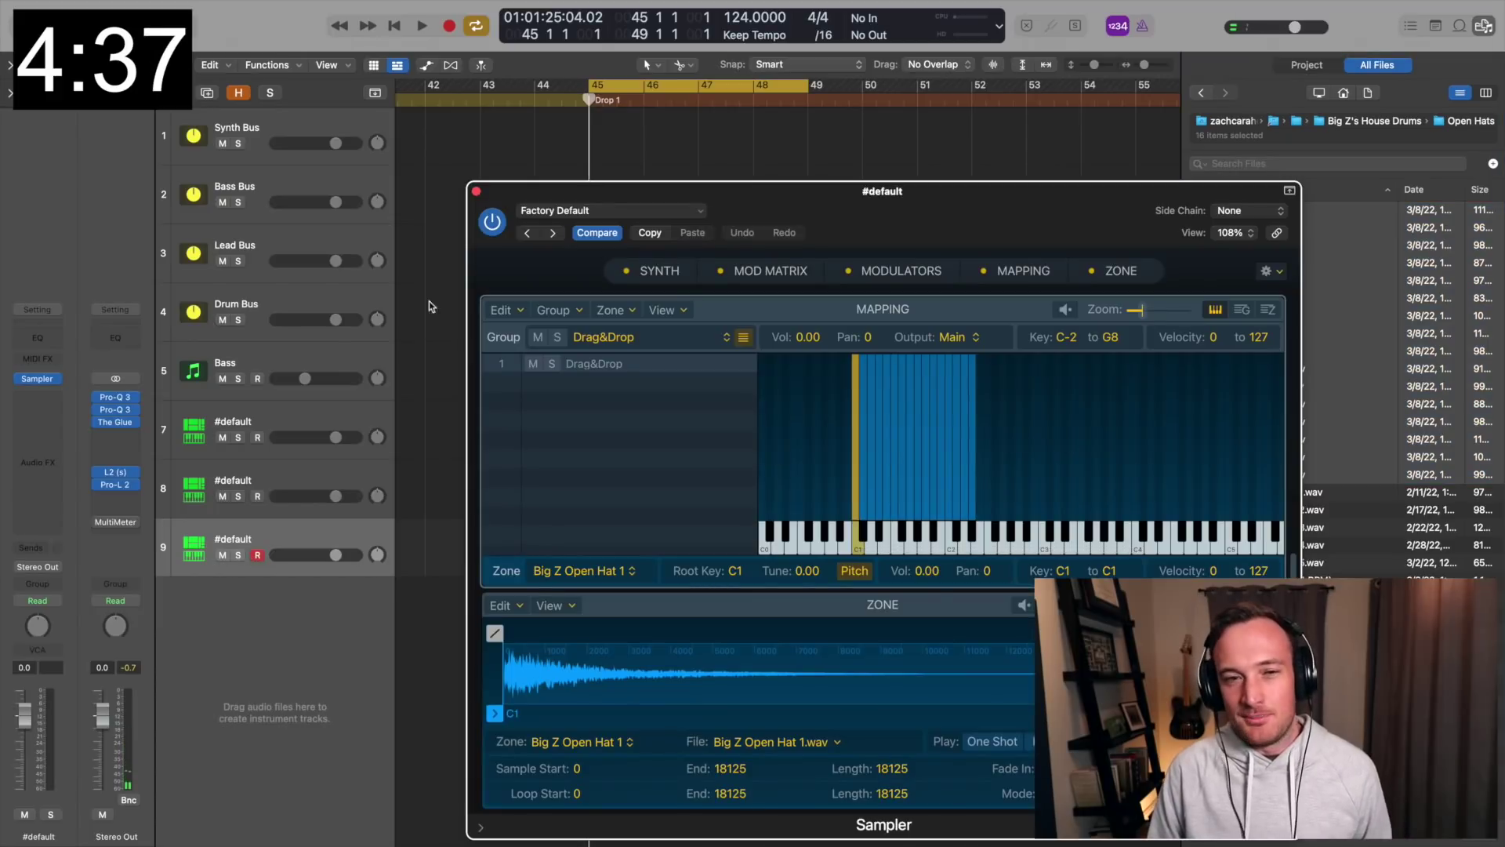
left_click(476, 192)
- Load all samples from the Perc Hits folder into a new Sampler track below the open hats
left_click(1363, 122)
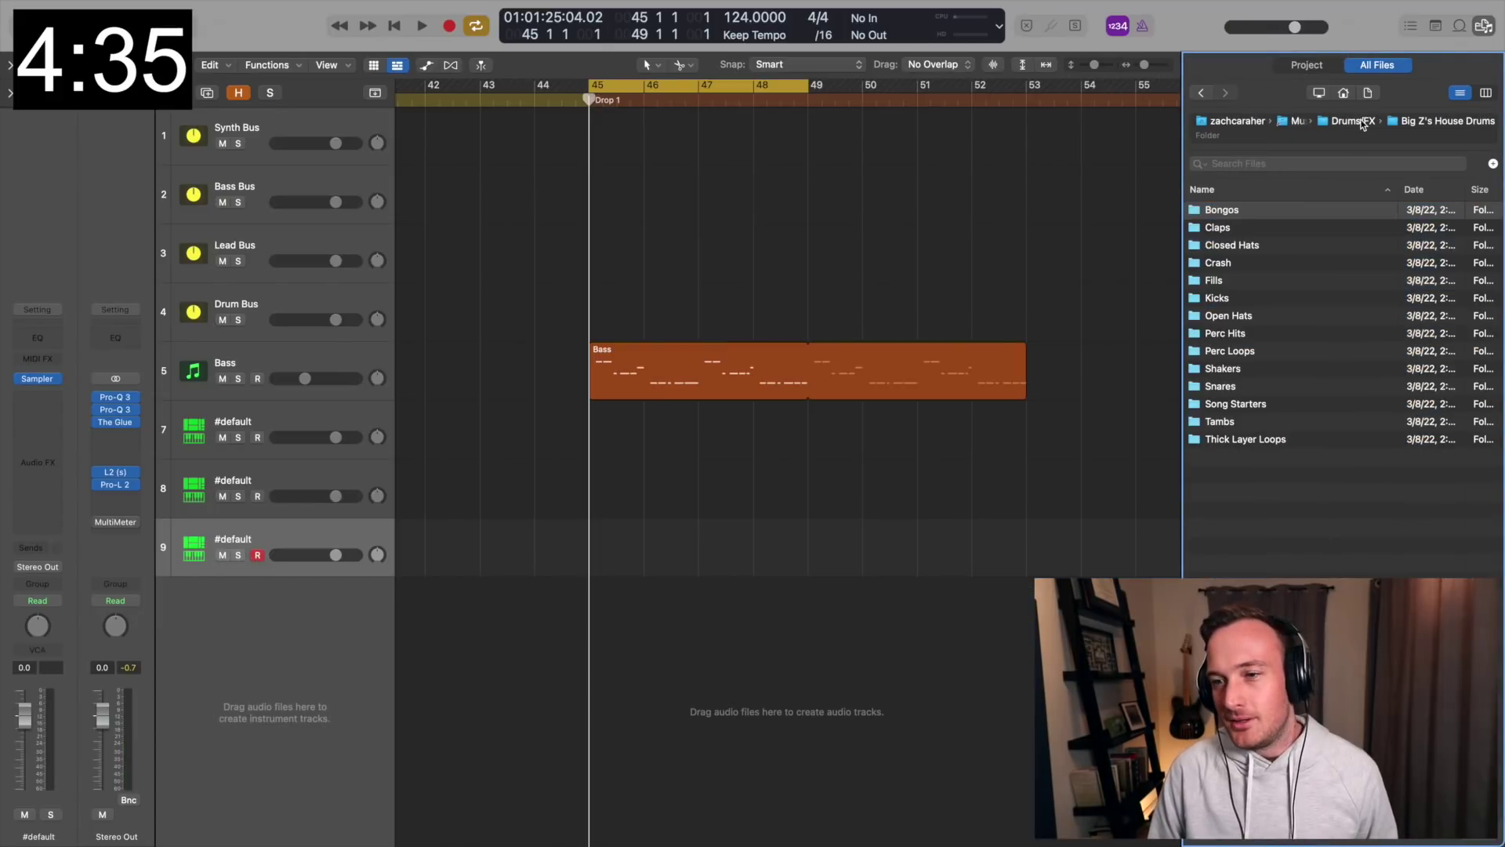
double_click(1228, 334)
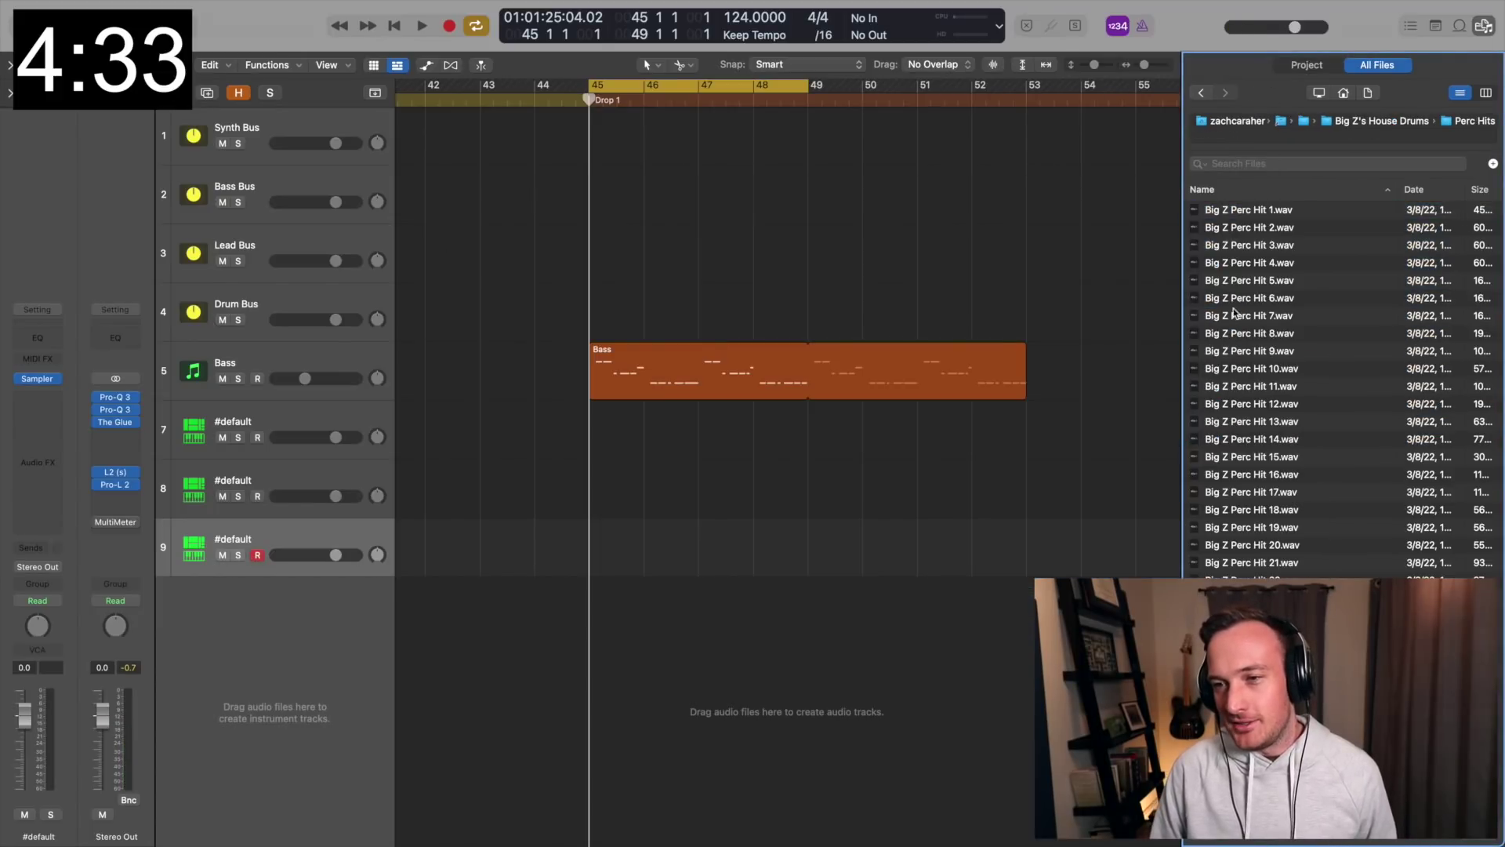
left_click(1235, 210)
key("super+a")
left_click_drag(1316, 482, 243, 618)
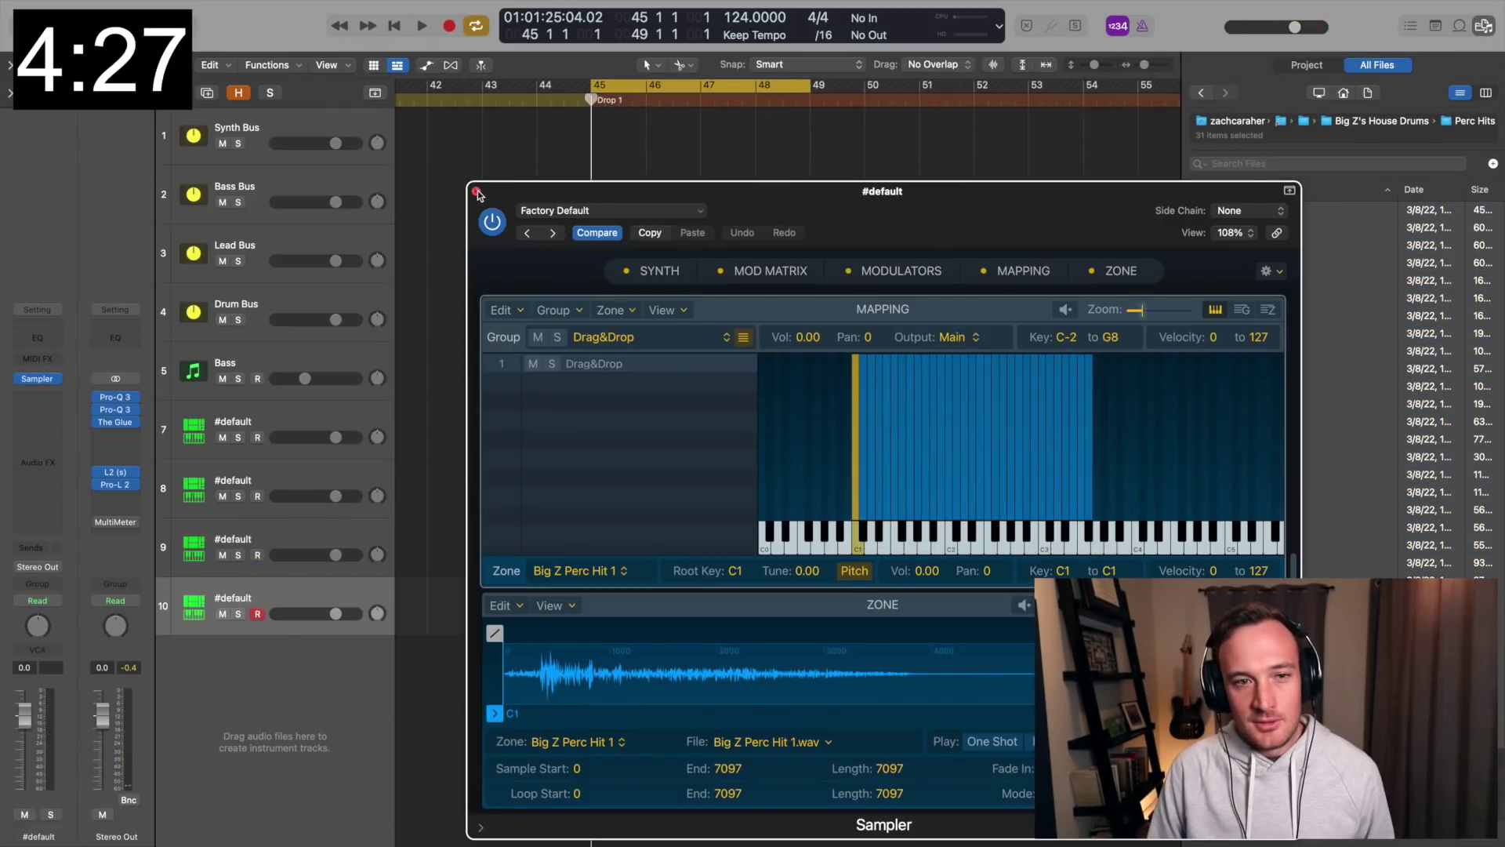
left_click(477, 191)
- Create a looped MIDI region at bar 45 on the kick track and open it in the Piano Roll
right_click(604, 433)
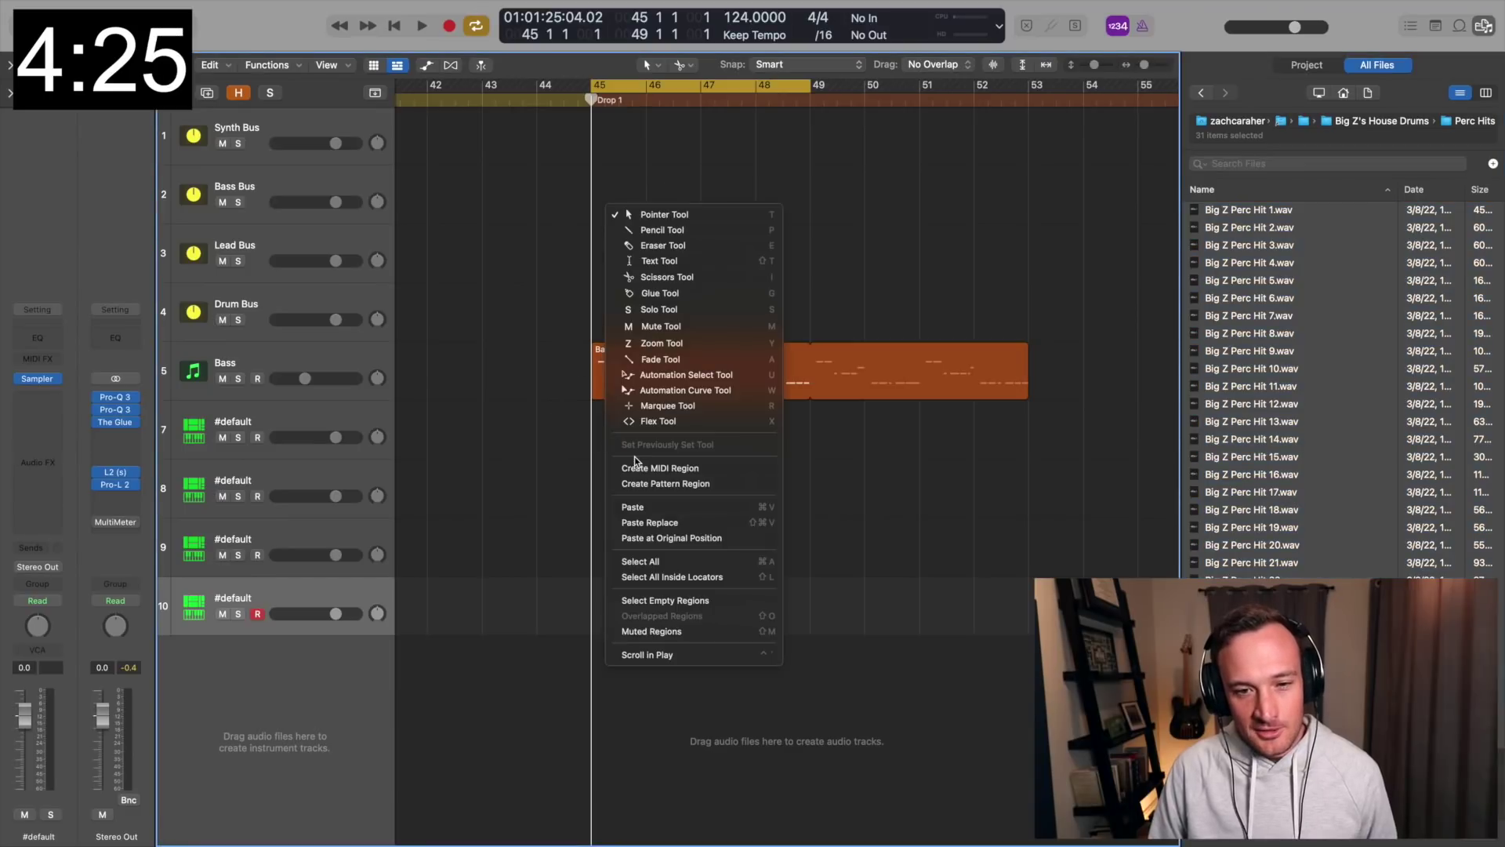
left_click(639, 467)
key("l")
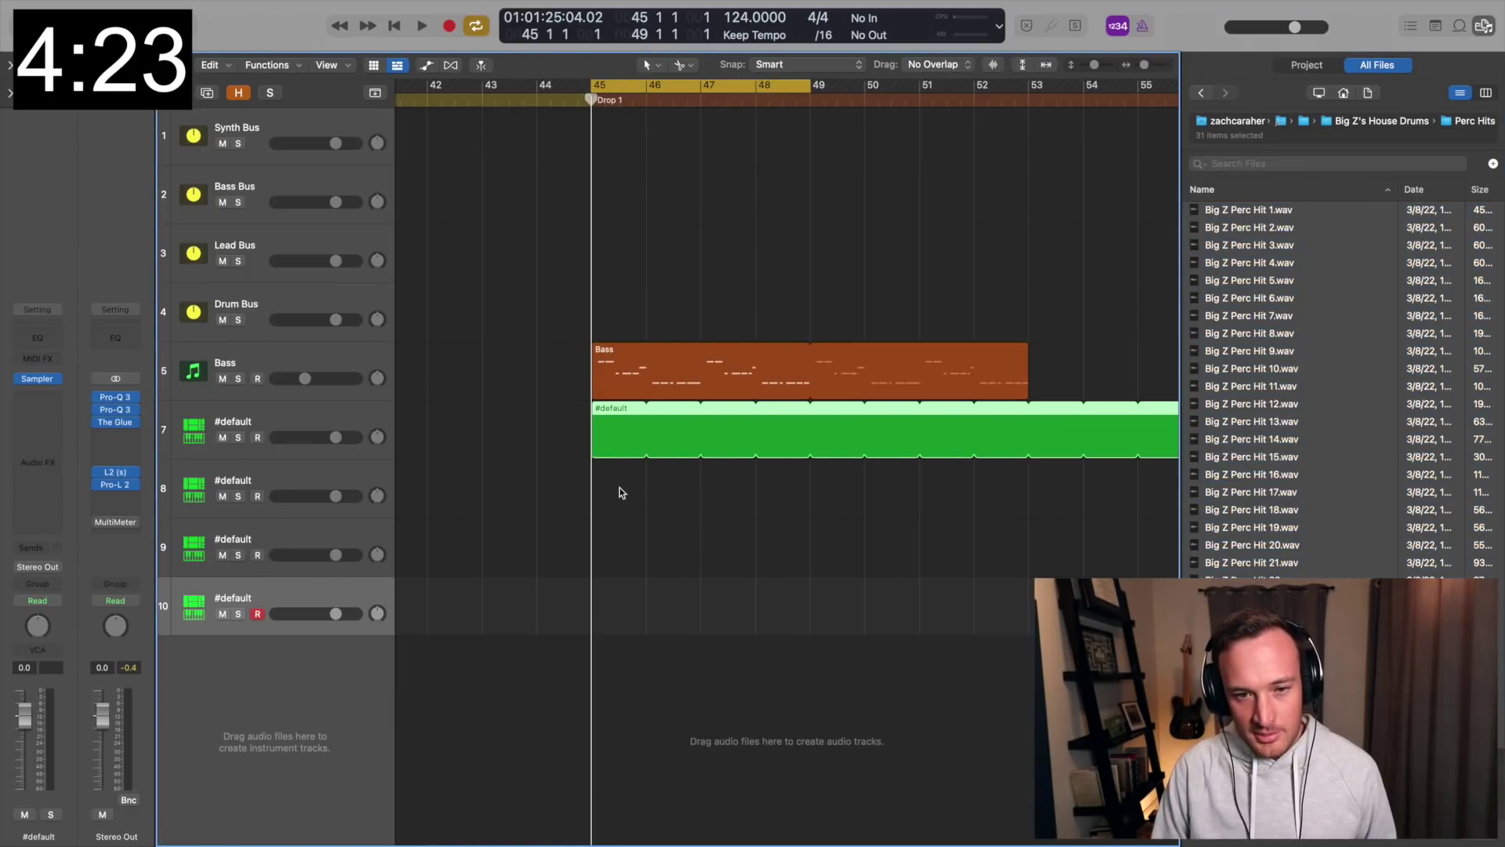
double_click(619, 441)
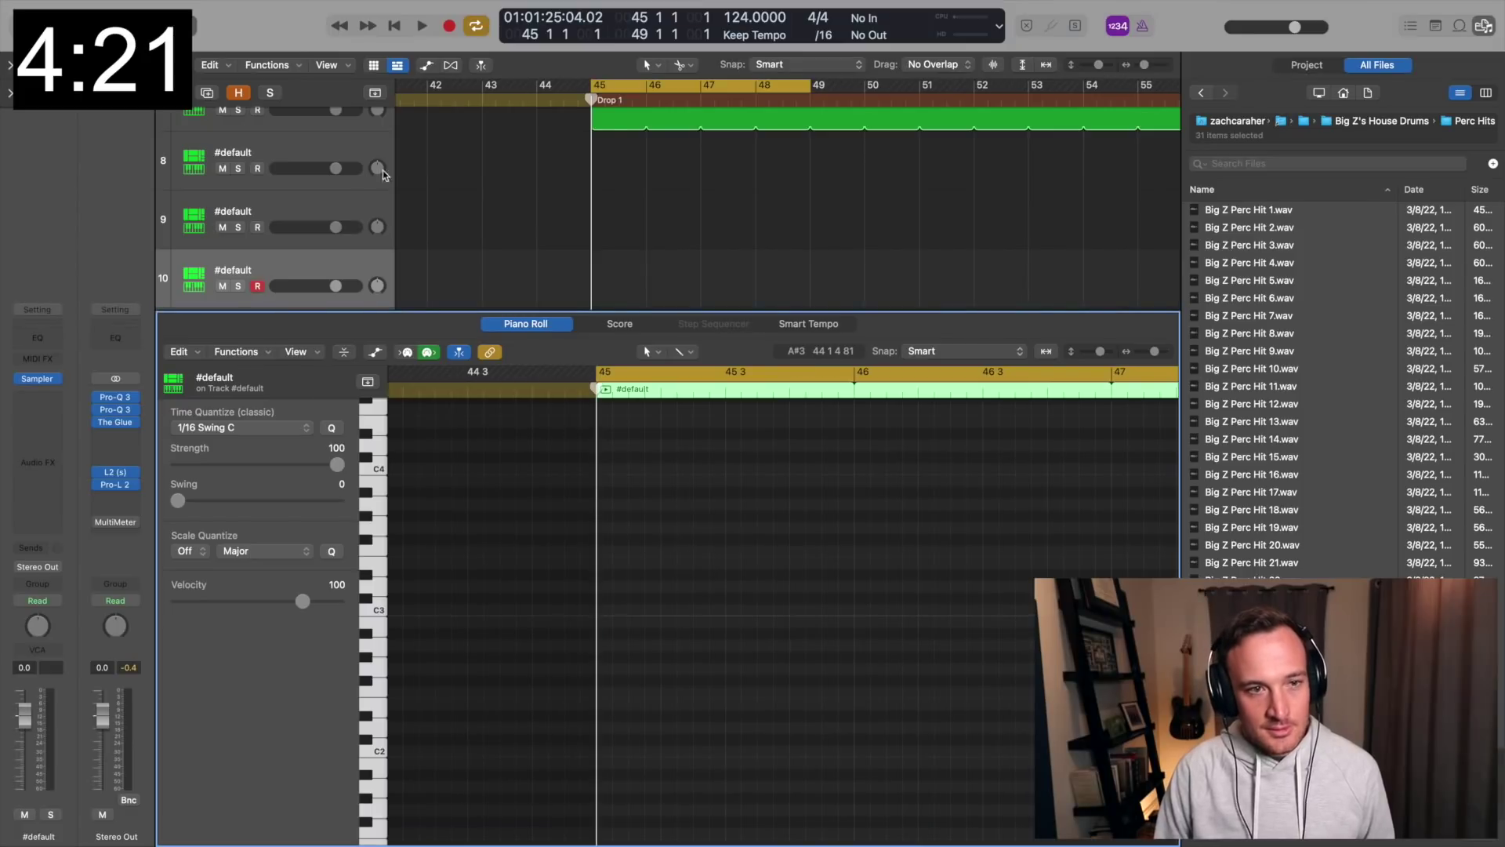
- Lower the volume of the new drum Sampler tracks together to -9.8 dB, leaving only the kick track selected
scroll(472, 202, "up", 2)
left_click(337, 139)
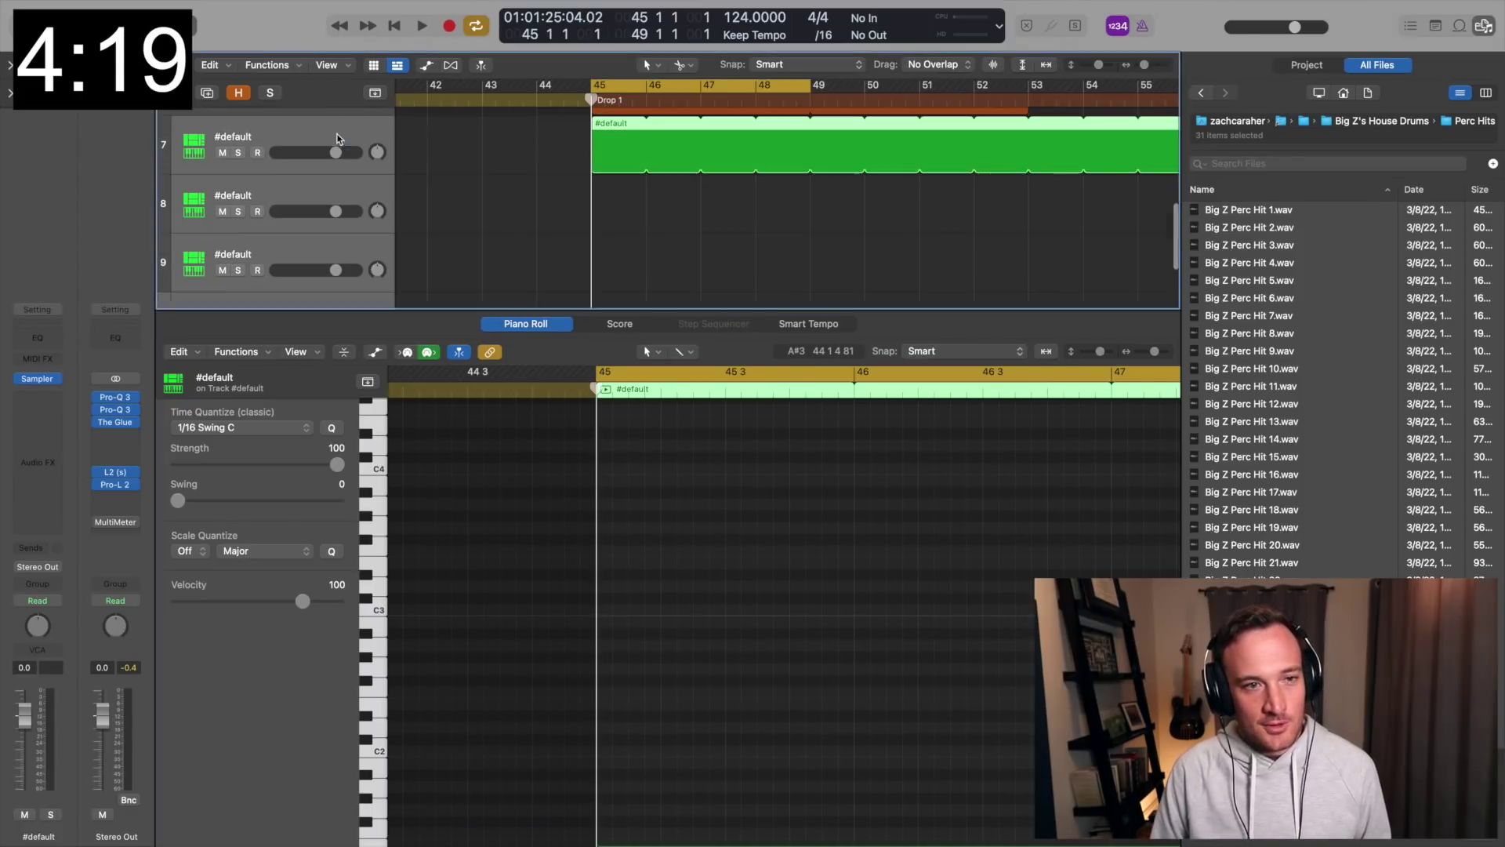
left_click_drag(336, 152, 321, 152)
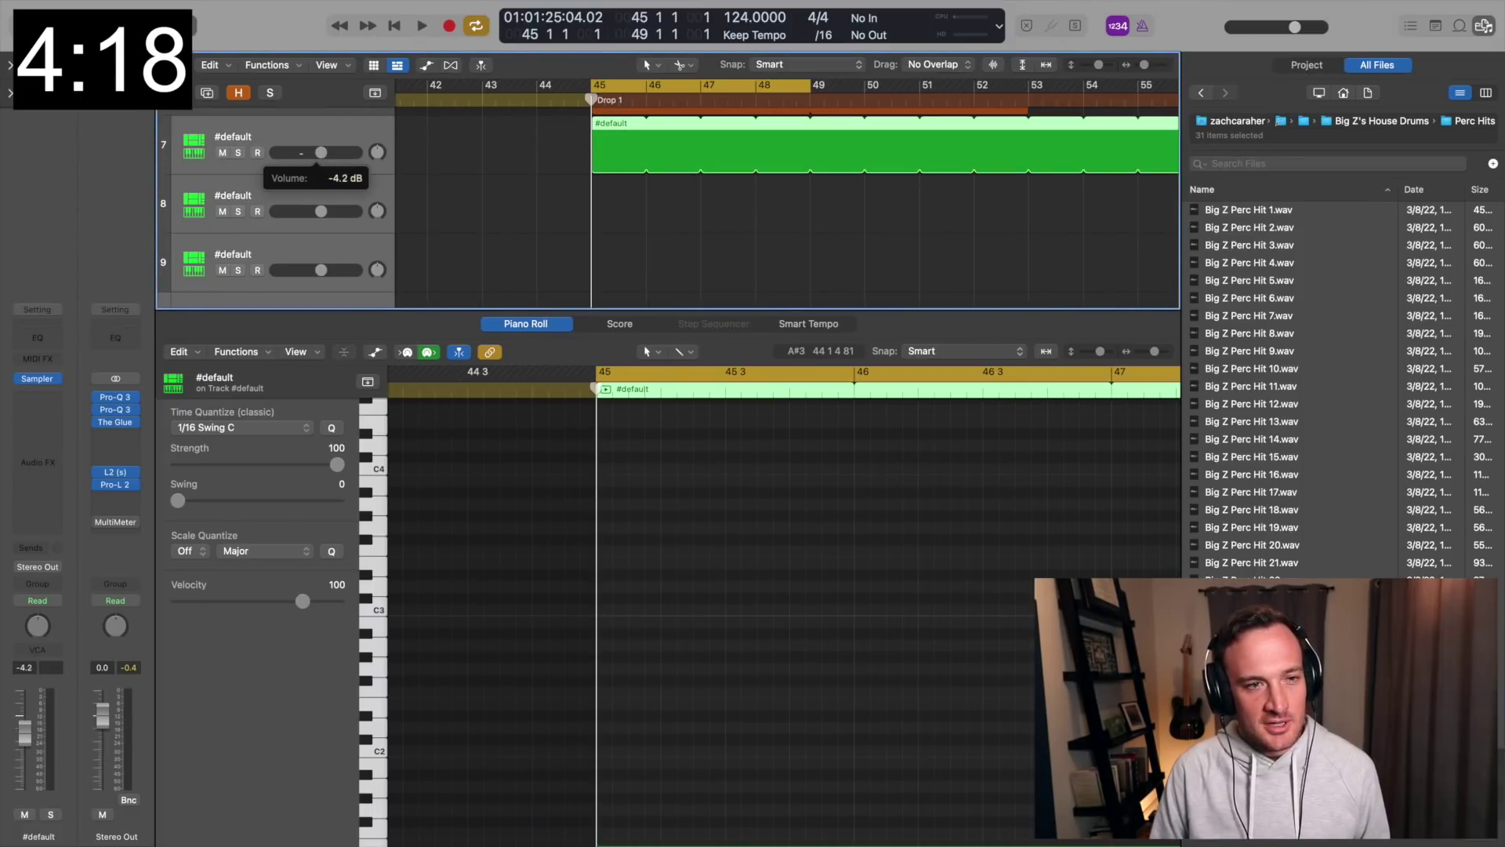
left_click(289, 142)
- Program a four-on-the-floor kick pattern in bar 45 by creating a C1 note and copying it onto every beat
left_click(607, 157)
scroll(631, 707, "down", 5)
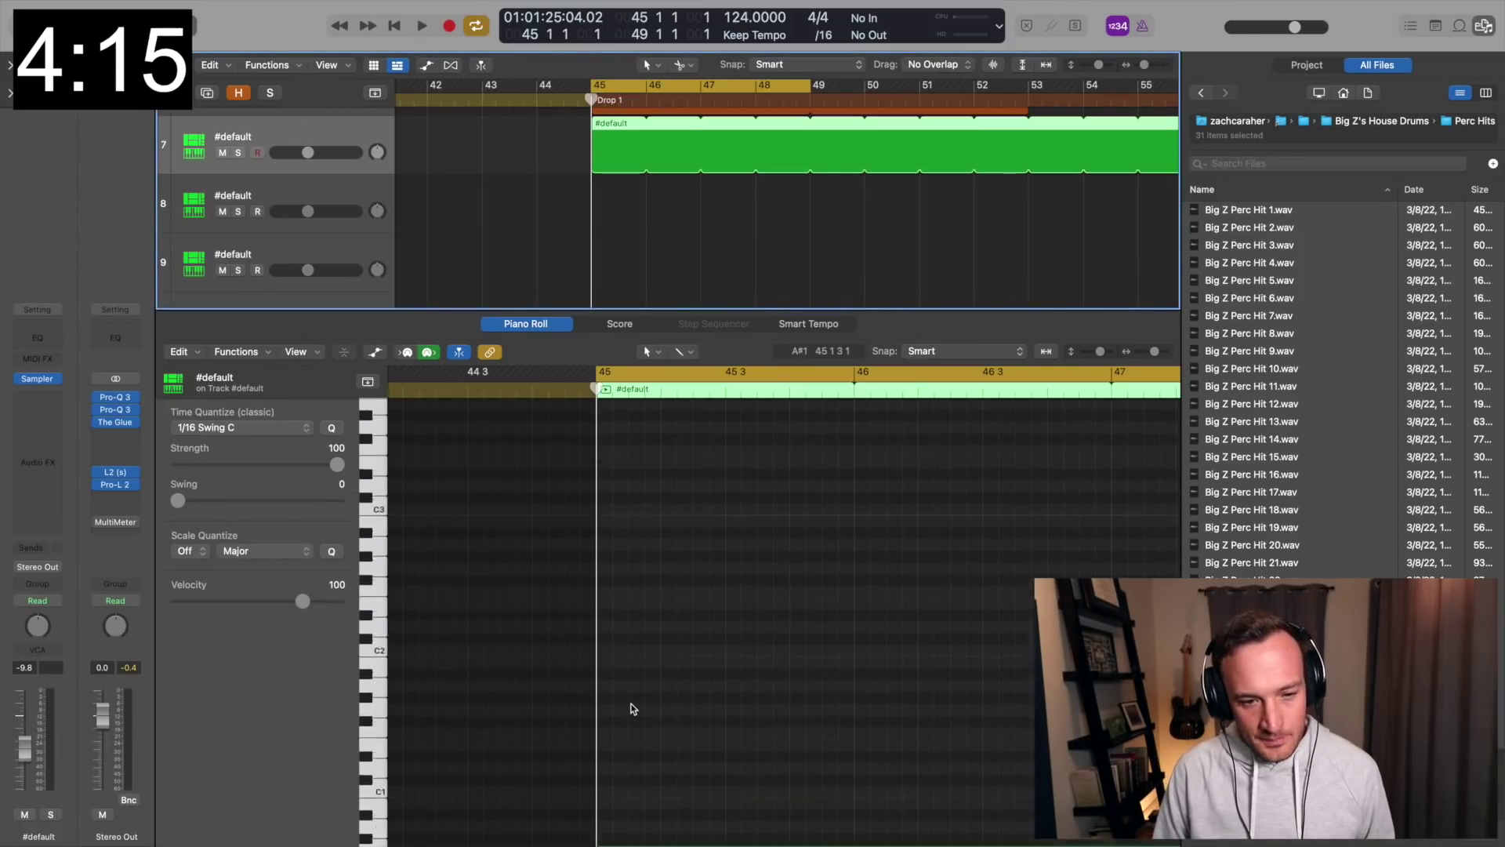
right_click(622, 691)
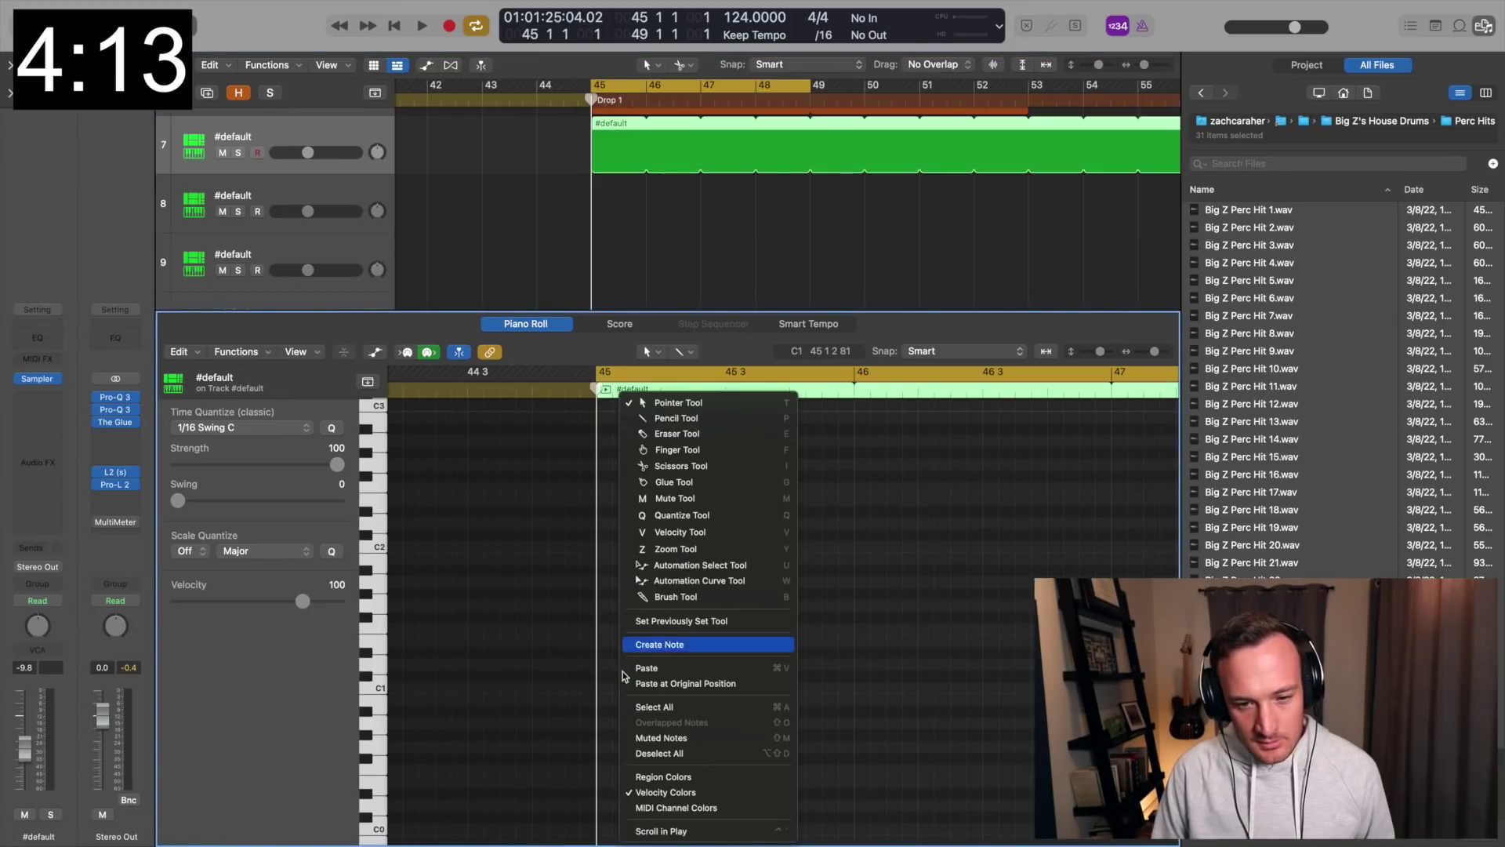
left_click(654, 644)
left_click_drag(612, 693, 751, 688)
left_click(621, 690, "shift")
- Copy the kick region to the clap track and keep only the C1 notes on beats 2 and 4
left_click_drag(636, 168, 616, 199)
left_click_drag(538, 661, 619, 718)
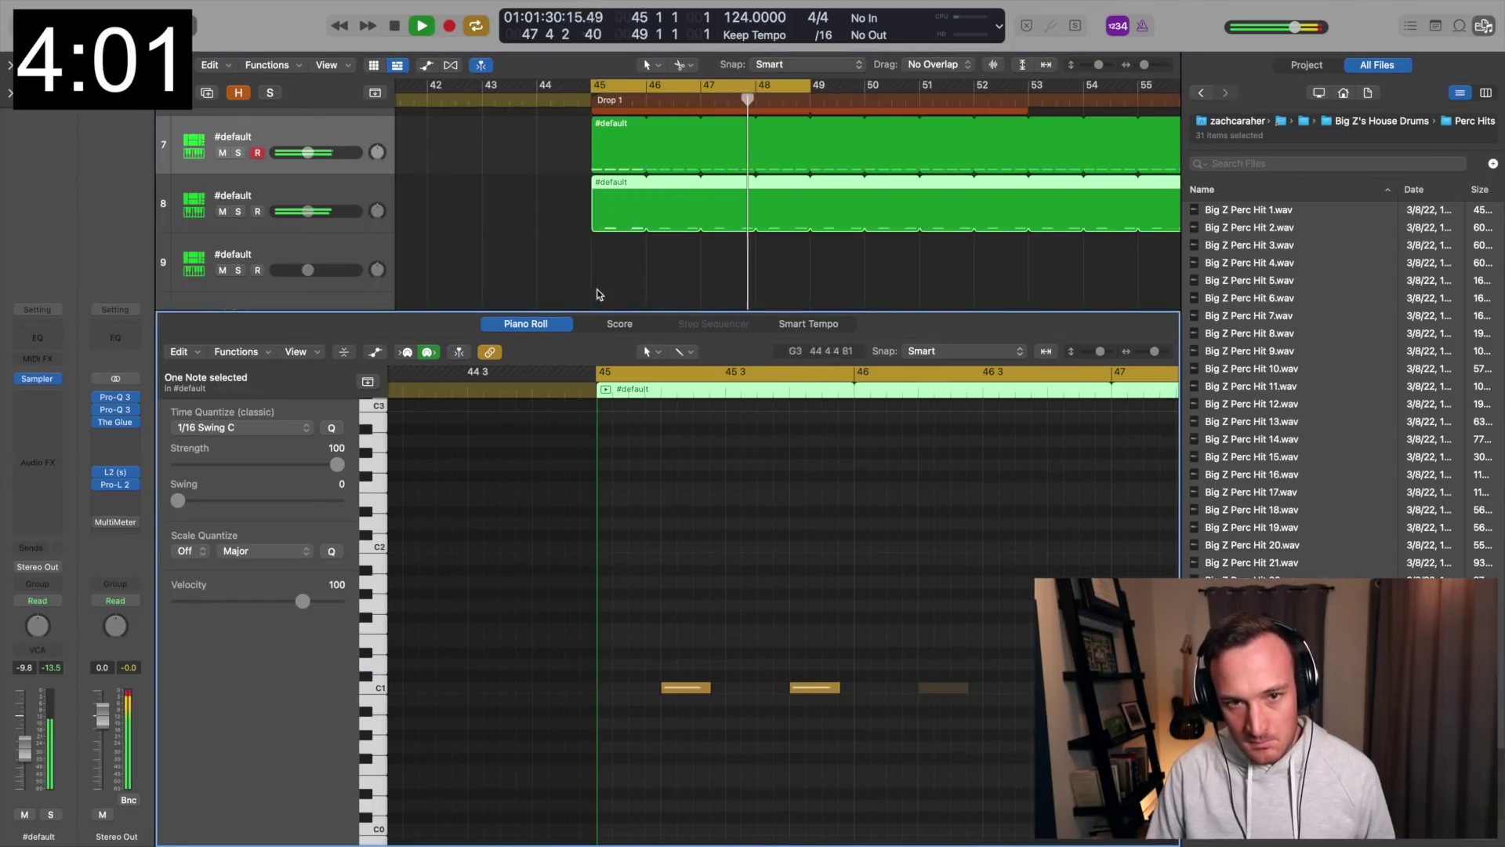
- Copy a drum region to the open hat track and arrange four notes on the off-beats of bar 45
left_click_drag(619, 218, 621, 263)
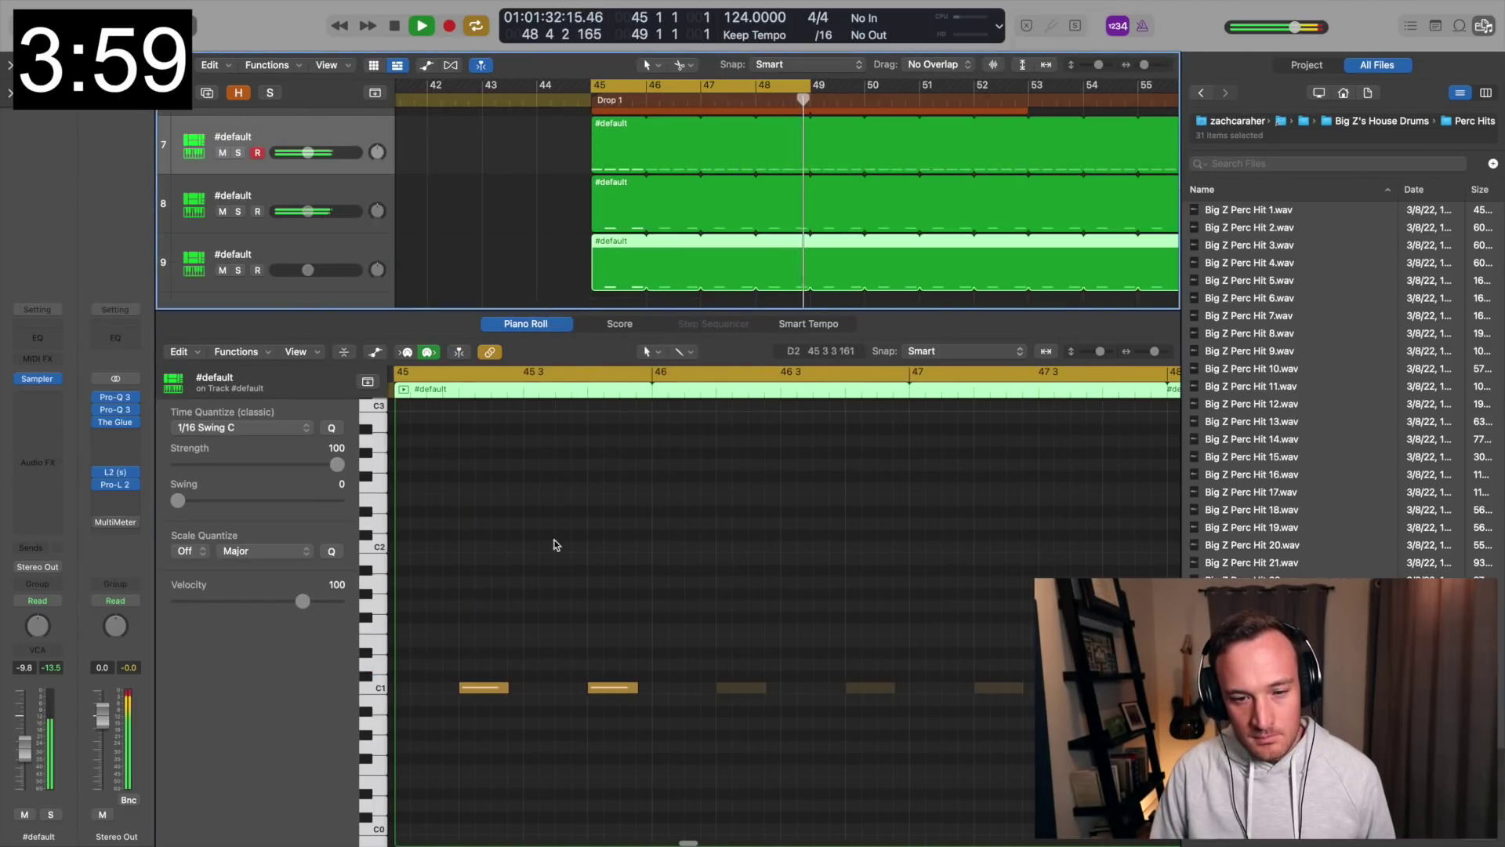
key("super+a")
mouse_move(619, 693)
left_mouse_down()
mouse_move(554, 688)
mouse_move(619, 690)
left_mouse_up()
left_click_drag(454, 635, 776, 719)
- Transpose the four open hat notes up nine semitones to A1 during playback and raise the track's volume to -6.0 dB
key("alt+Up")
key("alt+Up")
key("alt+Up")
key("alt+Up")
key("alt+Up")
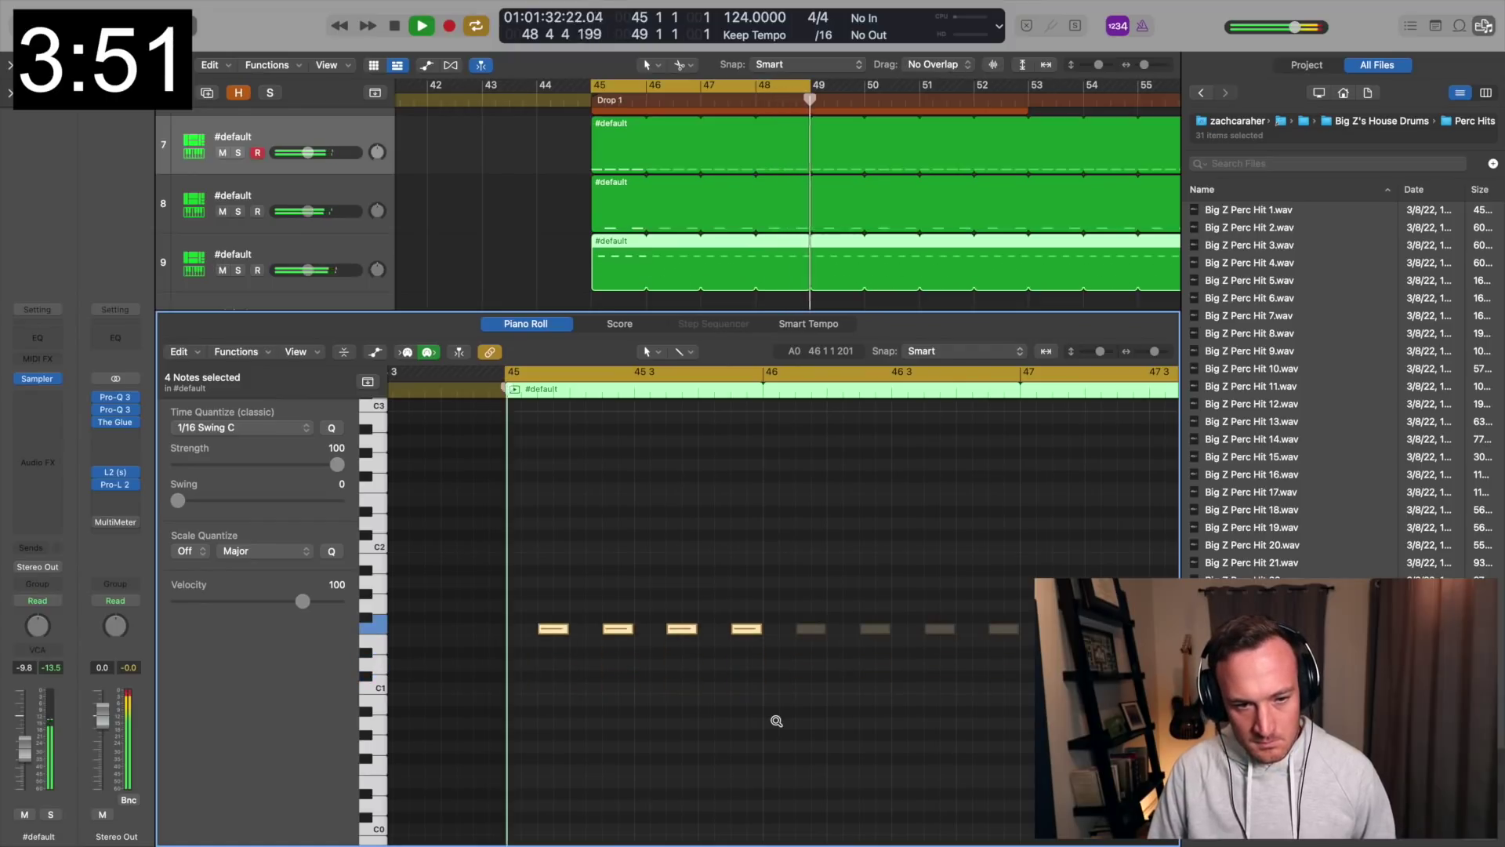
key("alt+Up")
key("alt+Up")
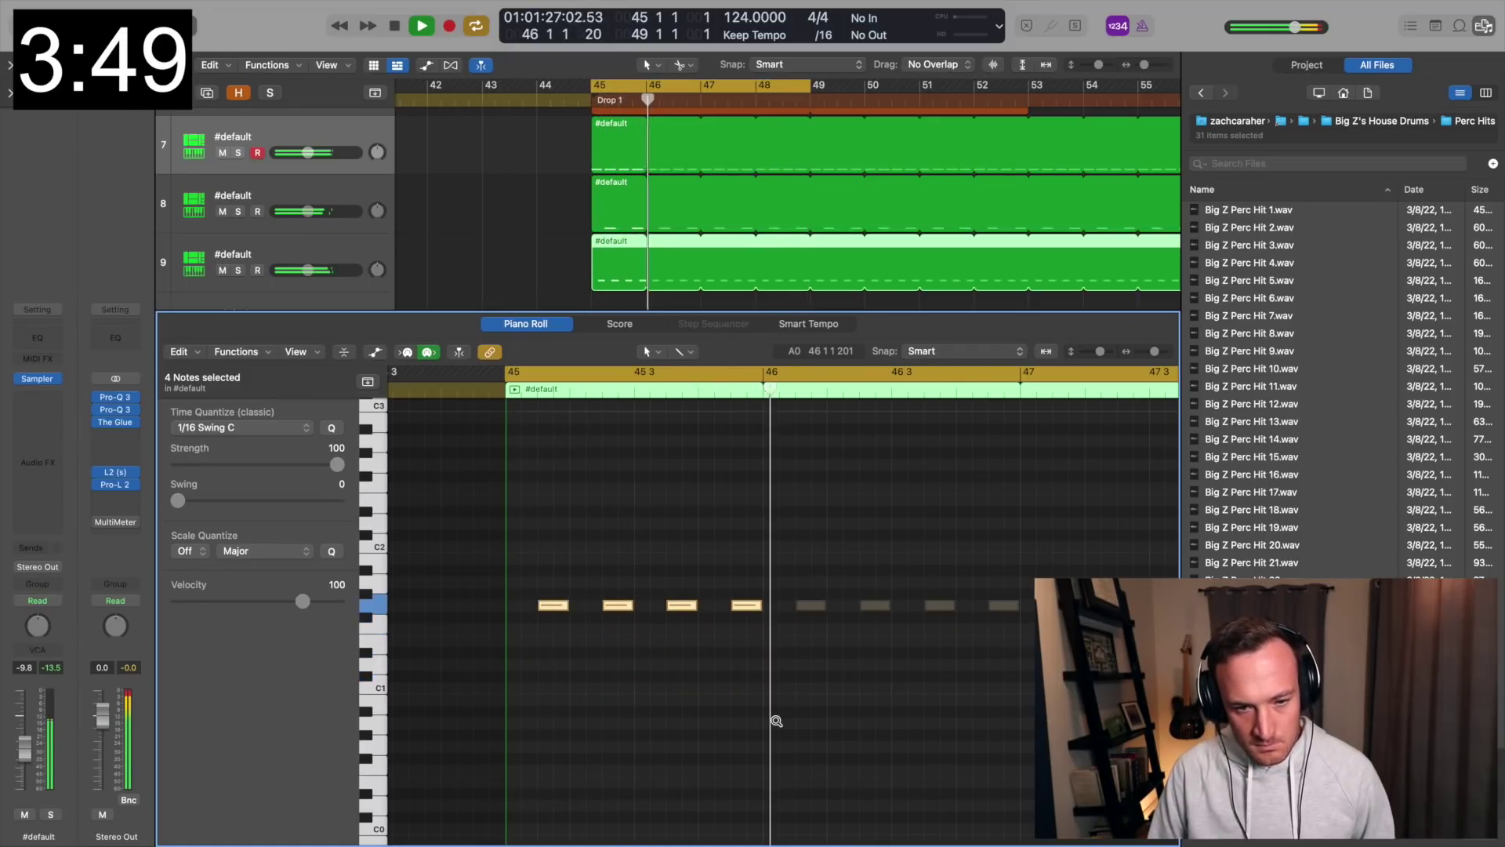
key("alt+Up")
key("alt+Up")
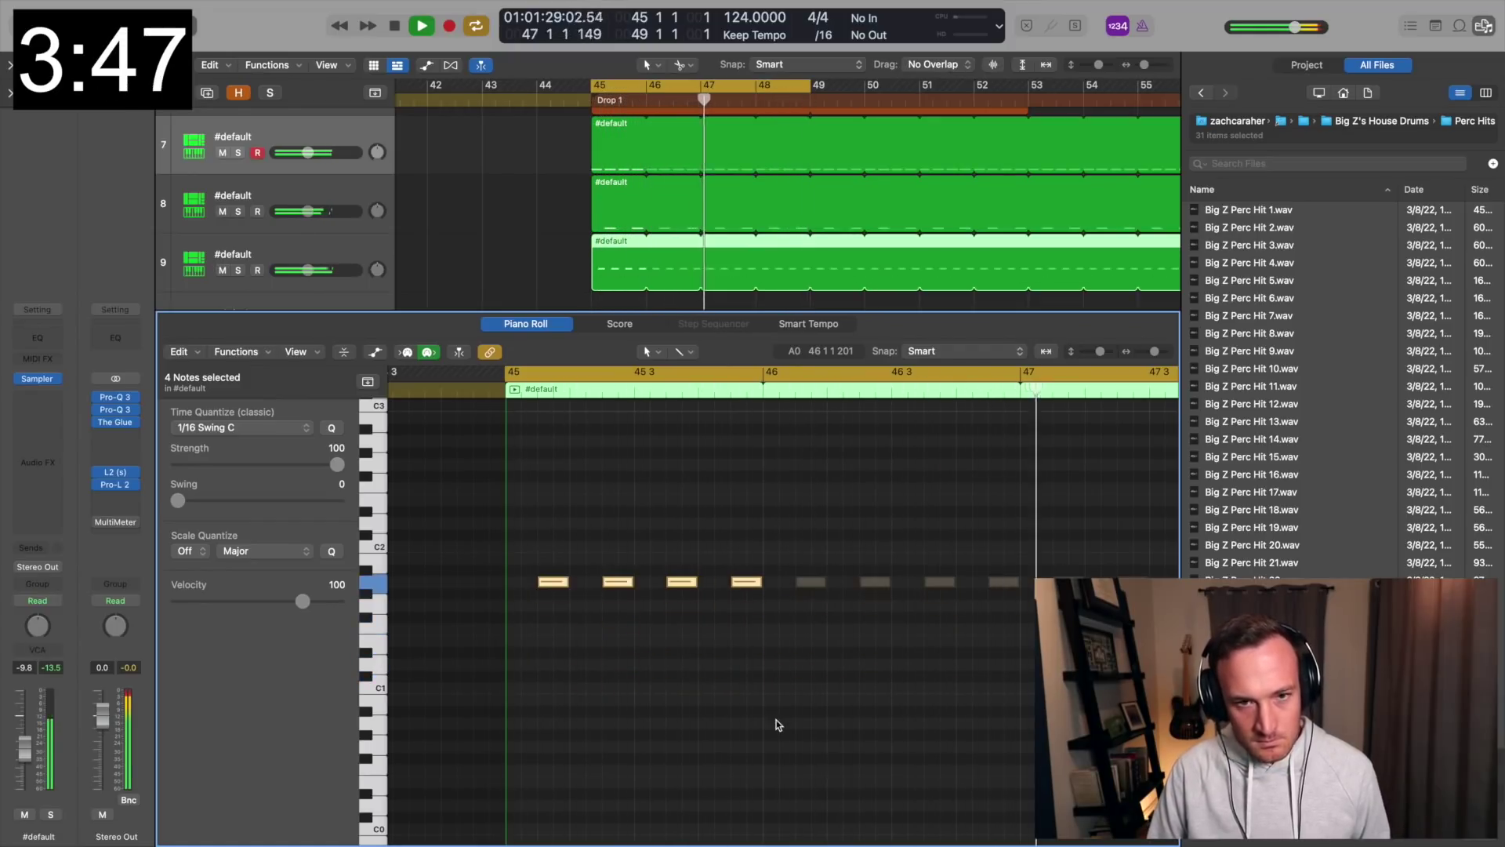
left_click(276, 256)
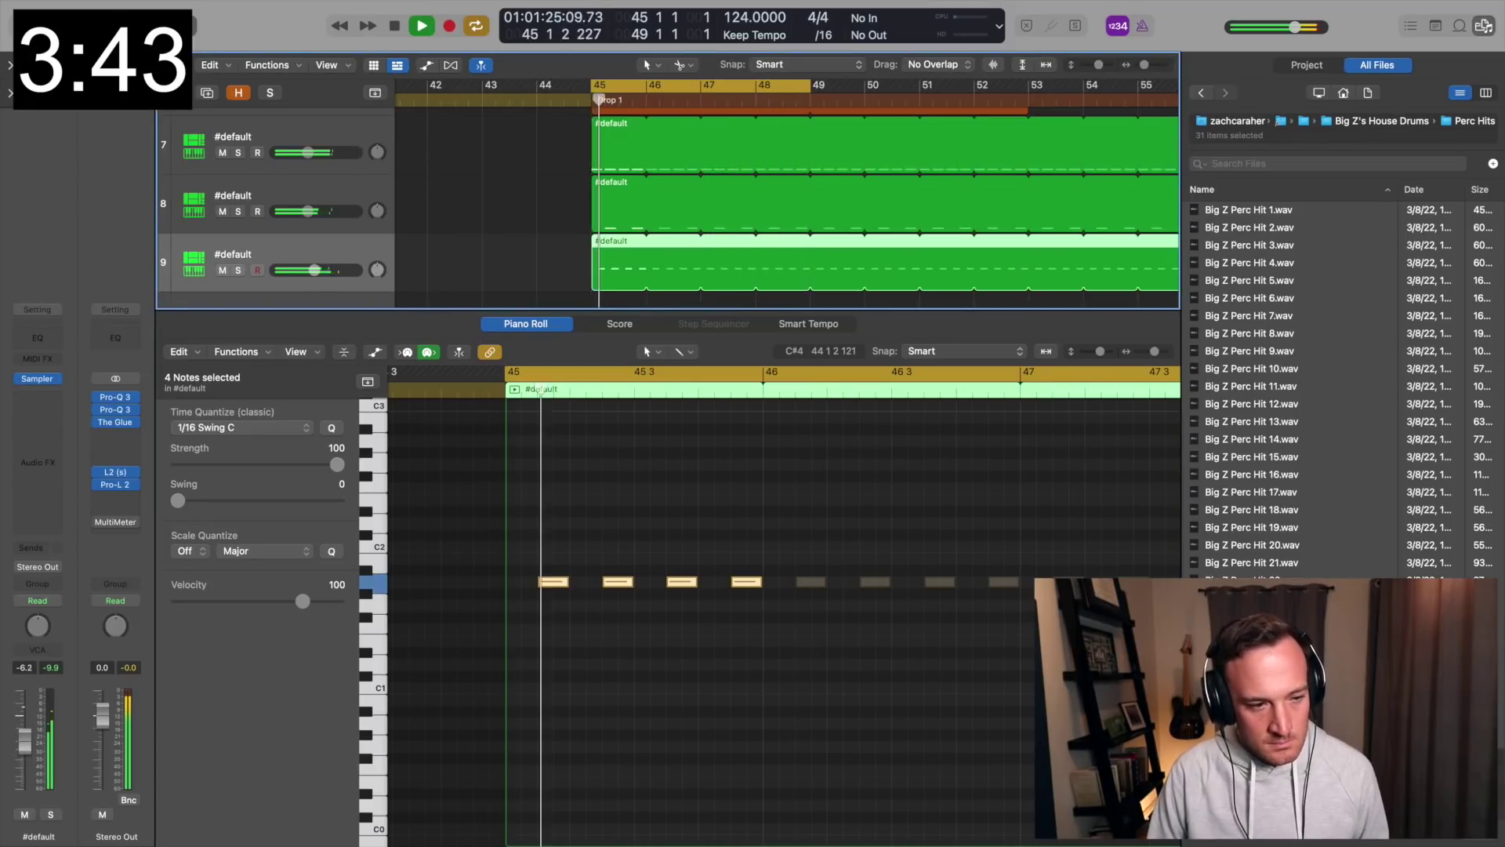
- Transpose the four kick notes up six semitones to F#1 during playback and set the kick track's volume to -7.2 dB
left_click(607, 153)
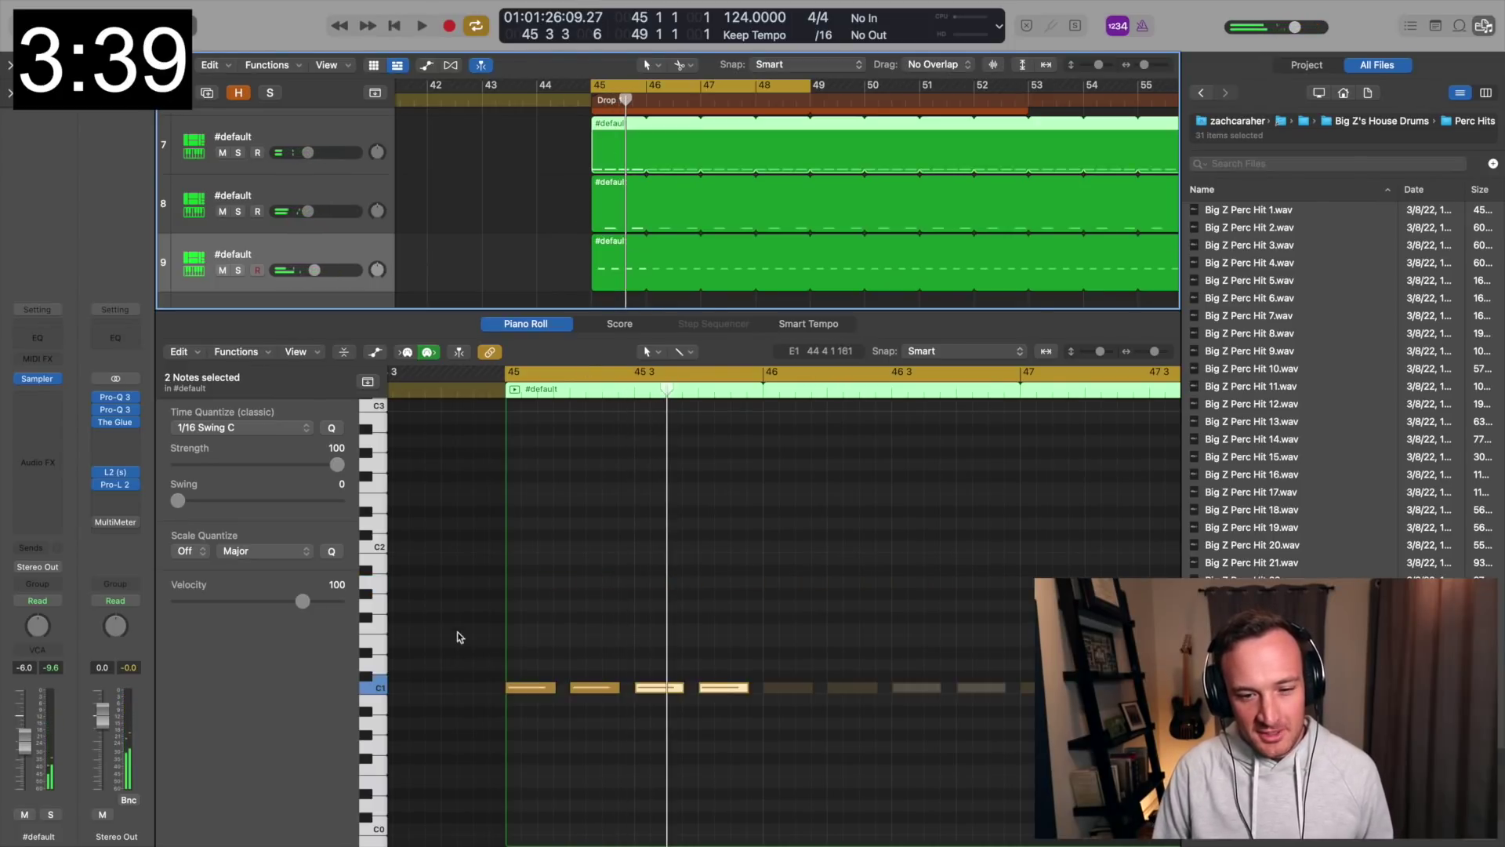
left_click_drag(459, 637, 779, 719)
key("space")
key("alt+Up")
key("alt+Up")
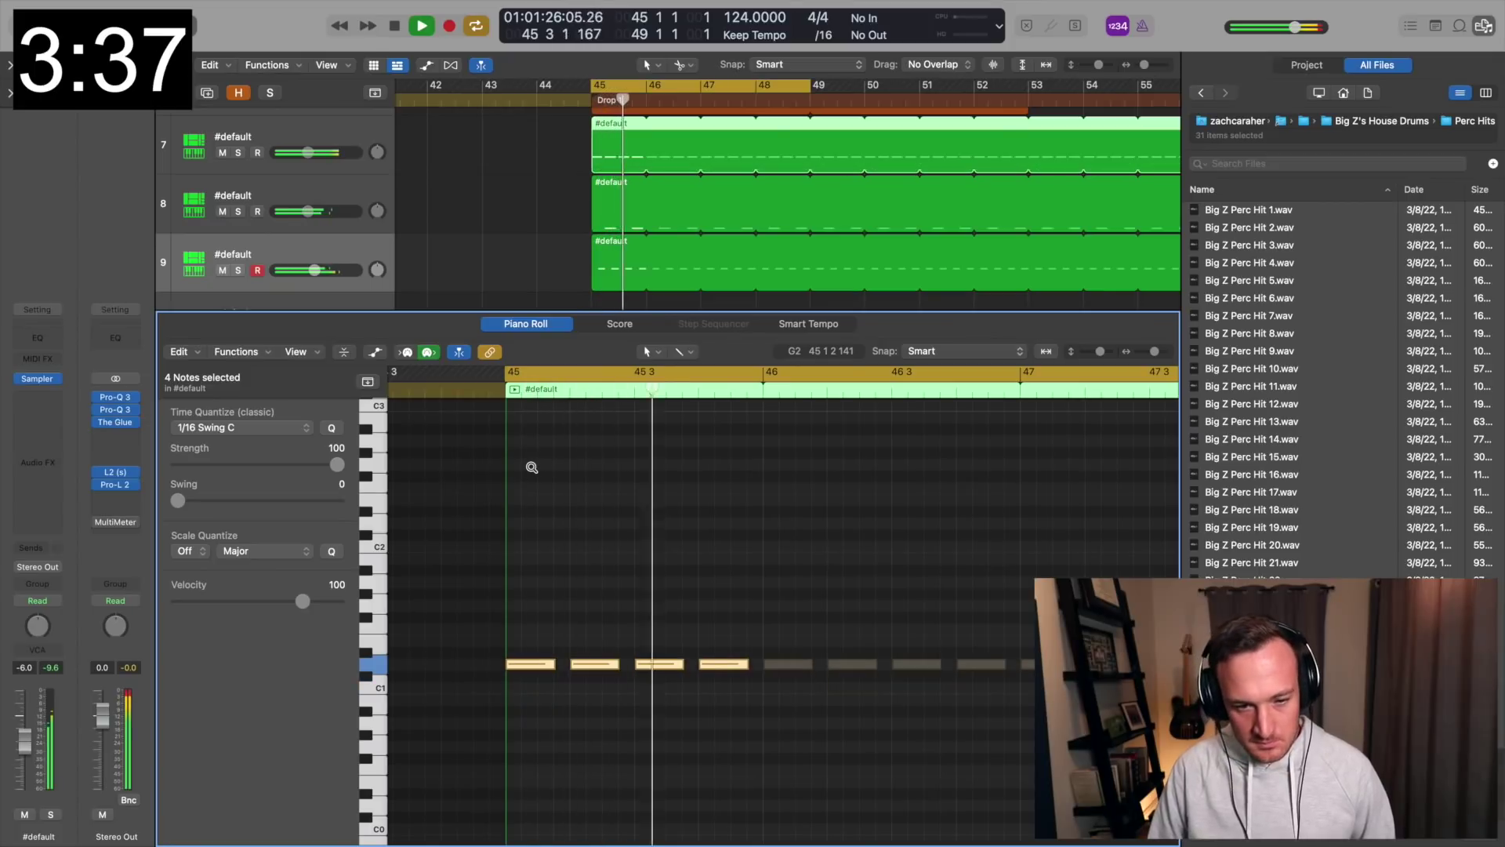
key("alt+Up")
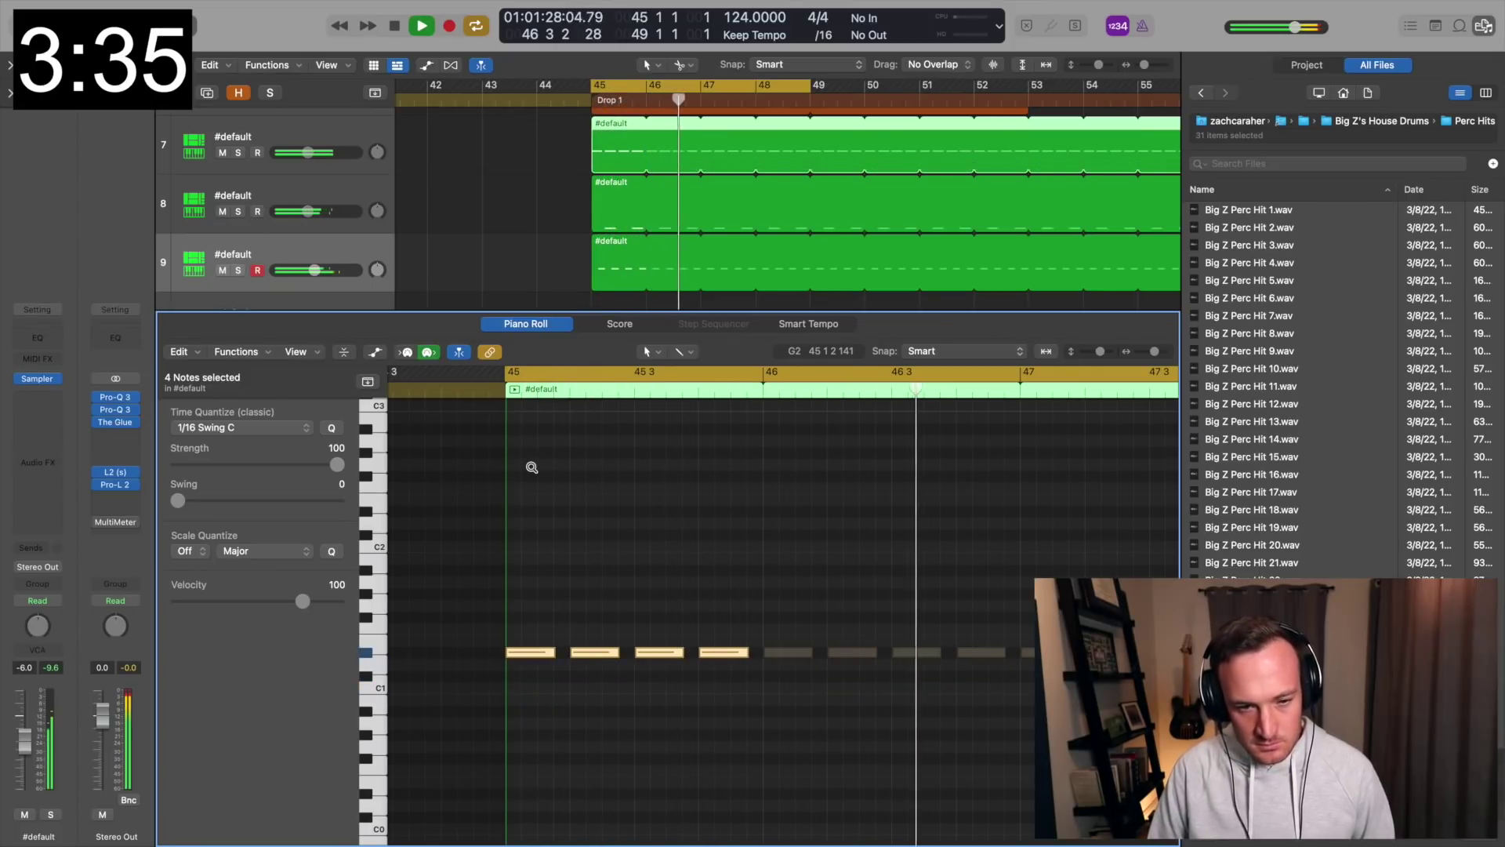
key("alt+Up")
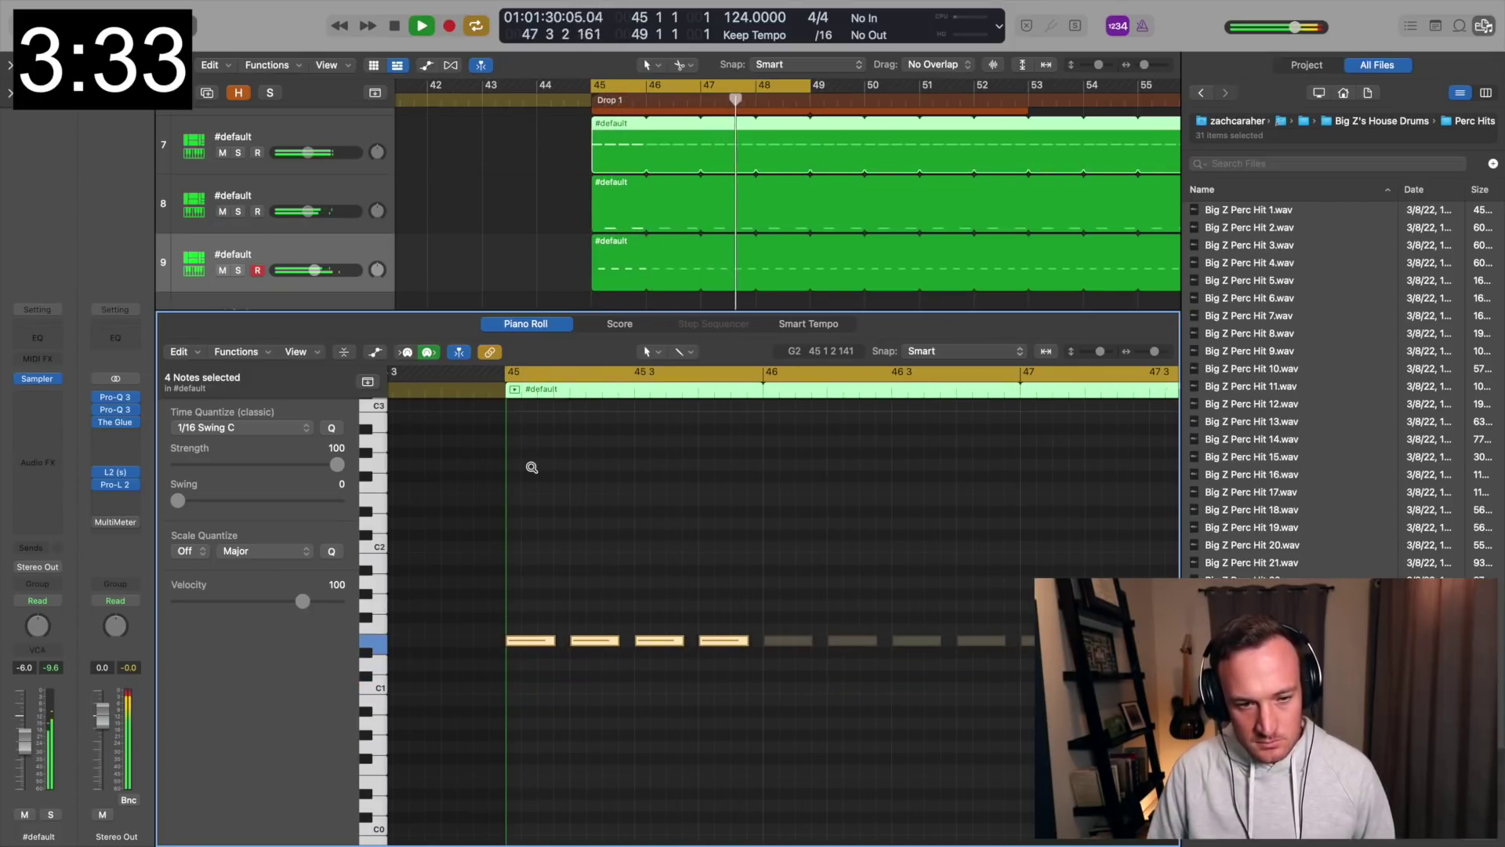
key("alt+Up")
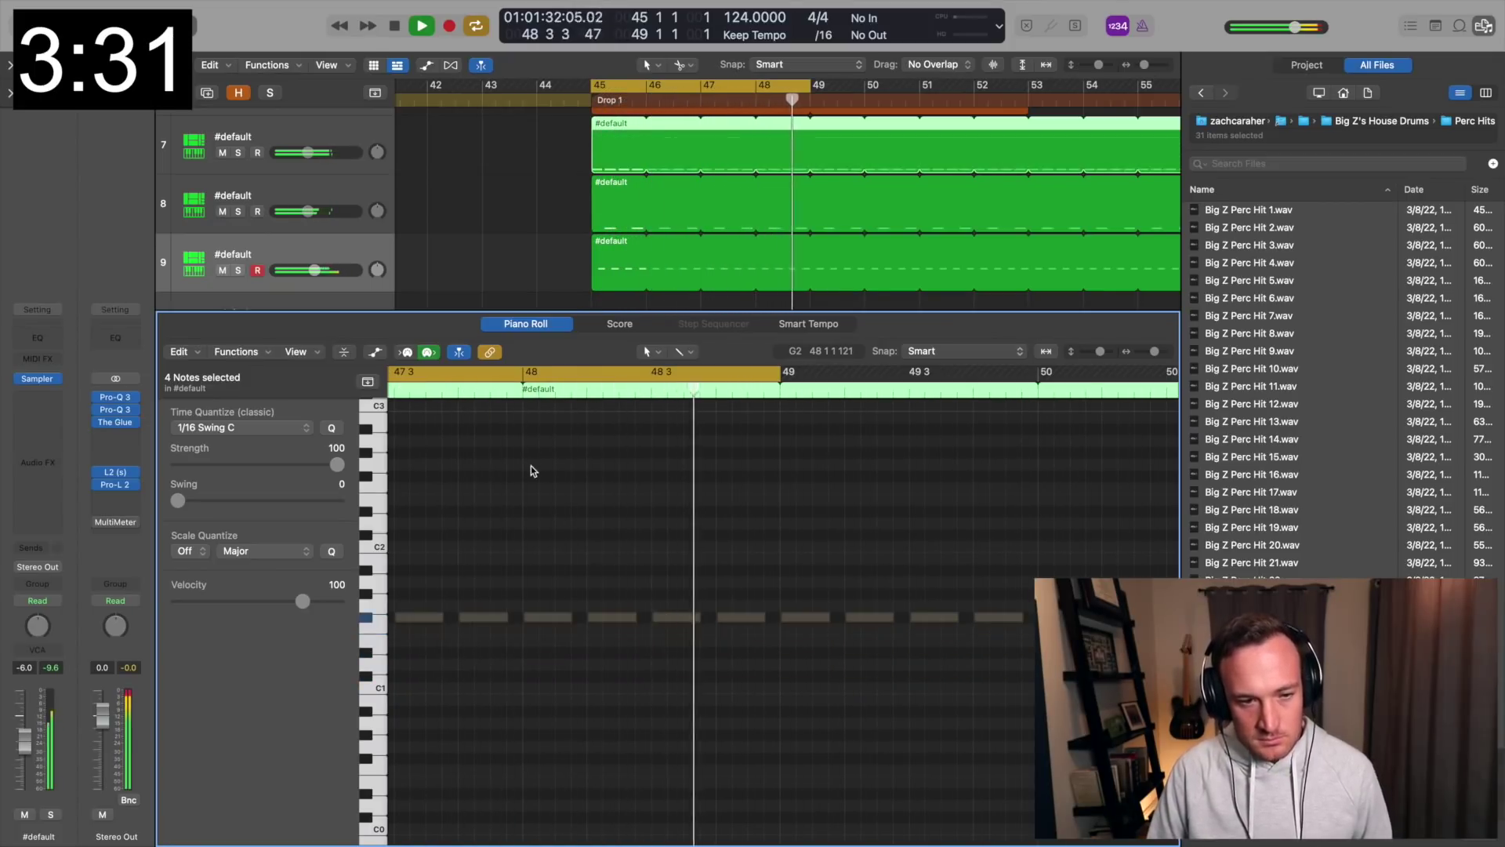
key("alt+Up")
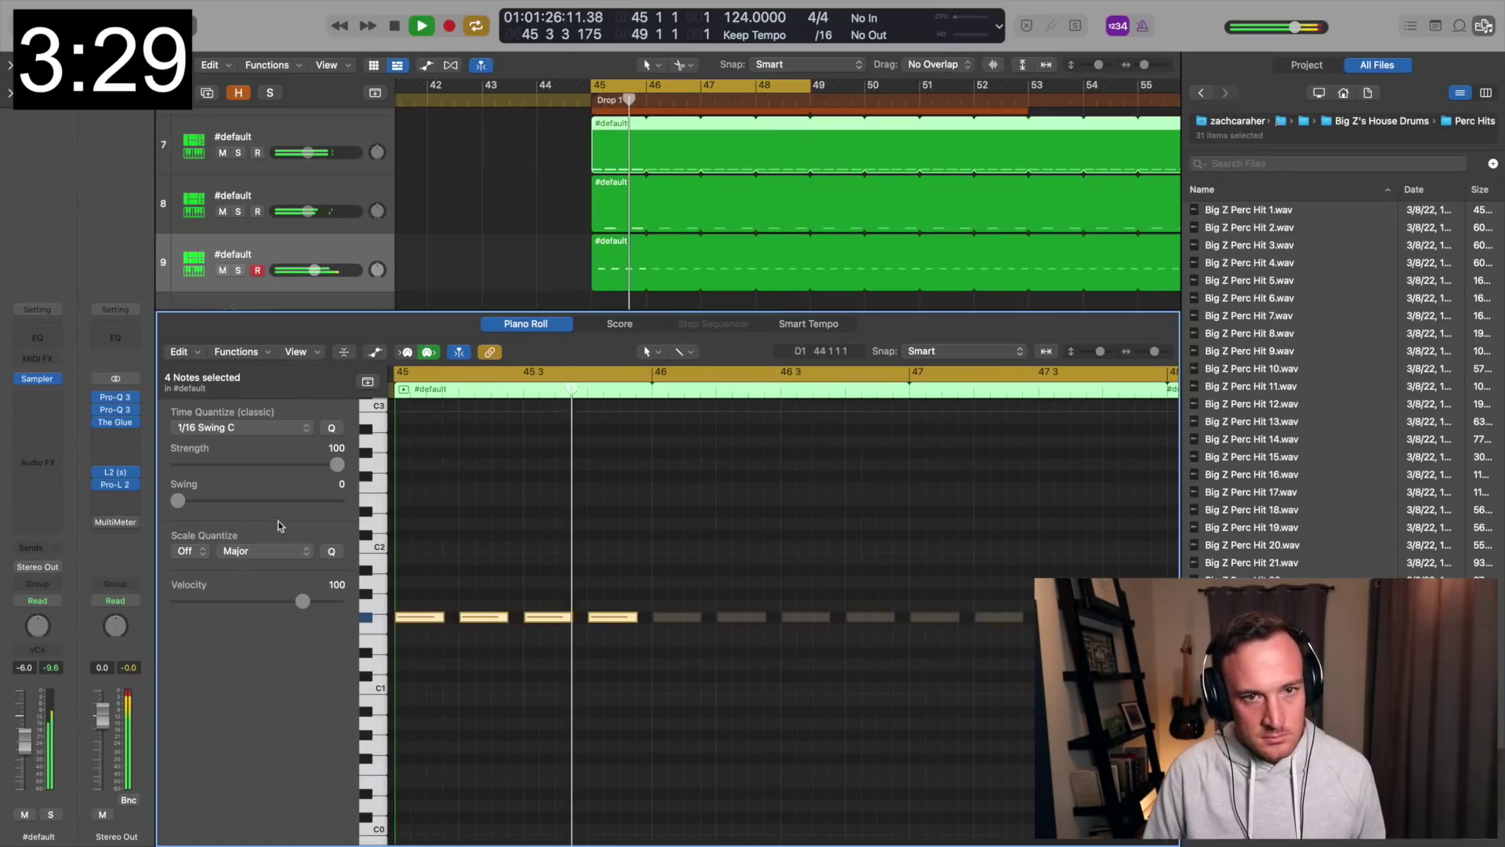
left_click(247, 149)
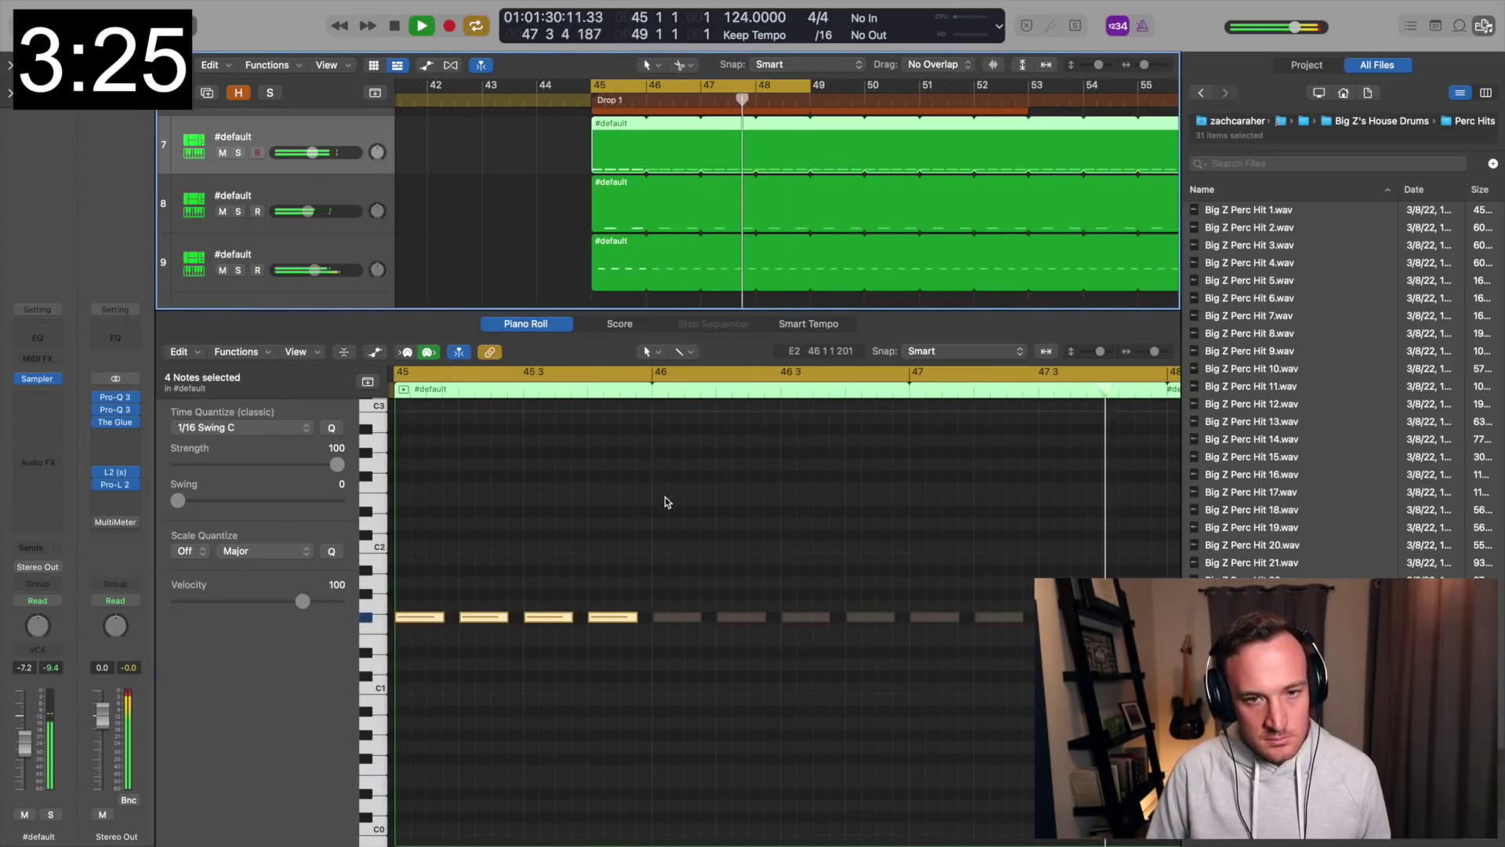
- Transpose the two clap notes up four semitones to E1 while the loop plays
left_click(609, 203)
key("space")
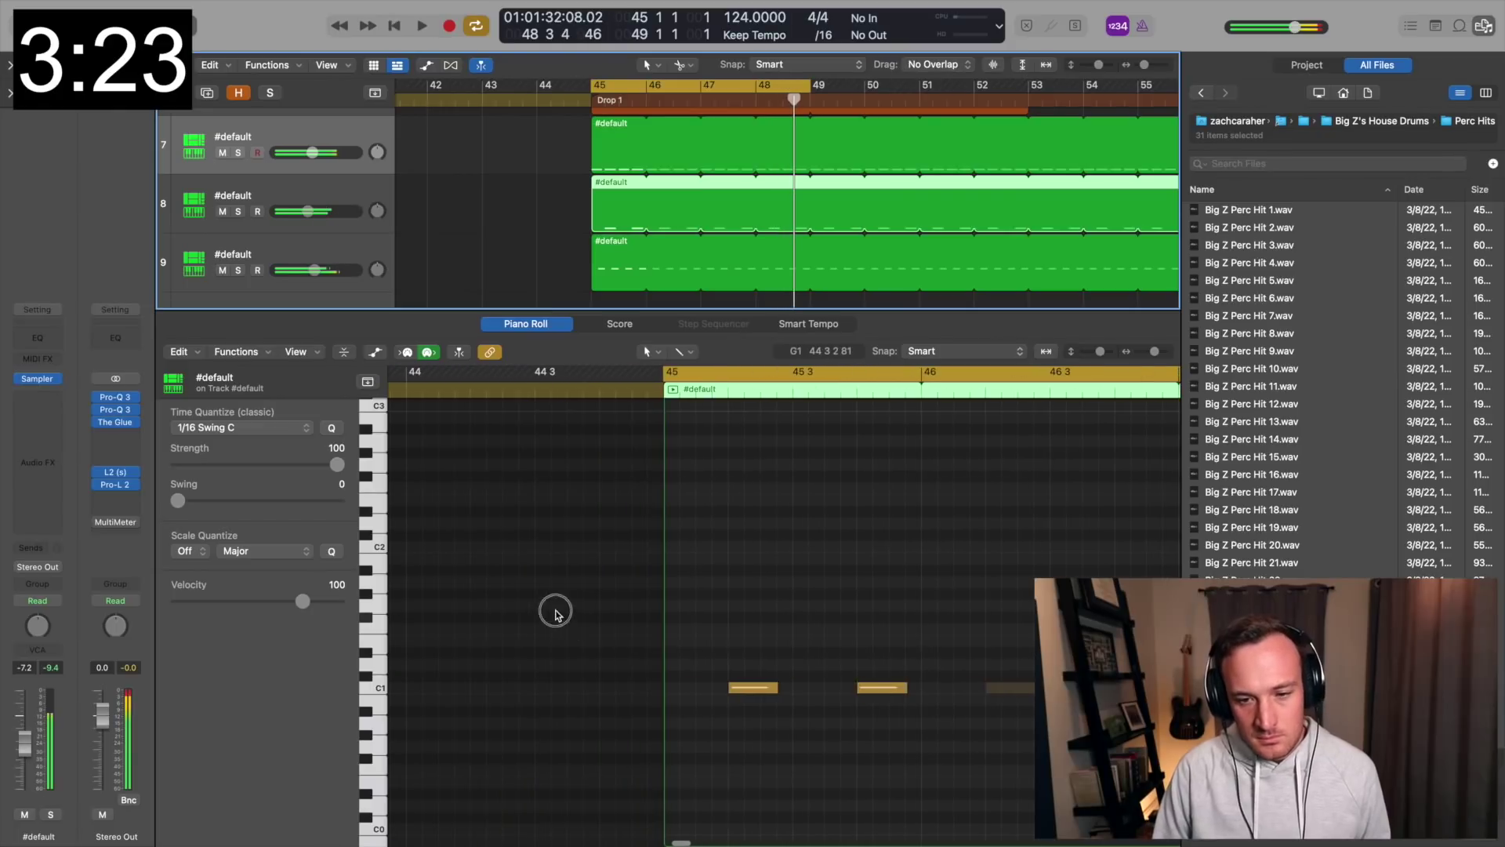
left_click_drag(556, 615, 965, 745)
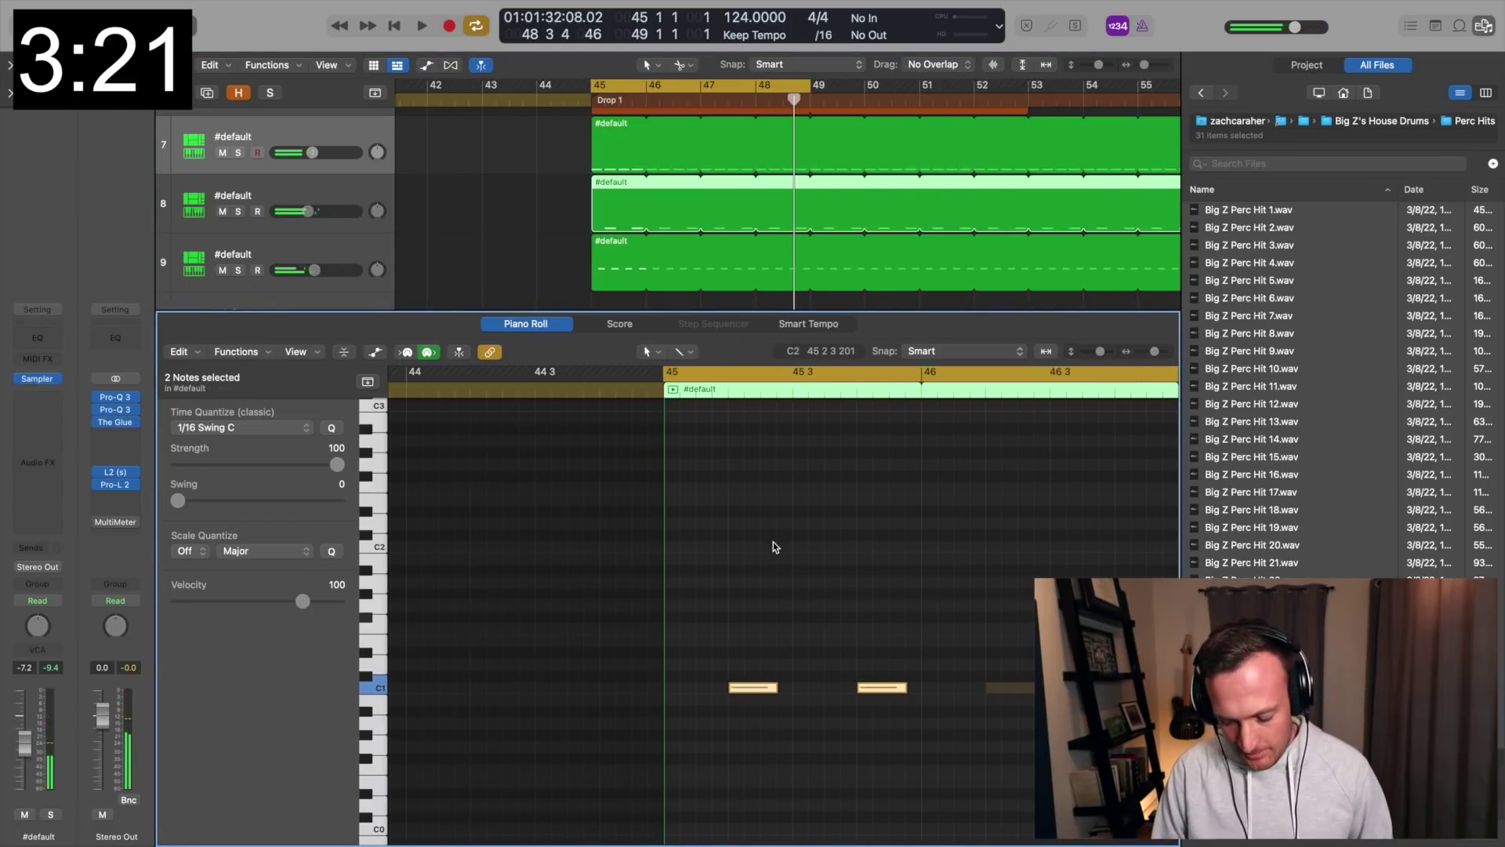
key("space")
key("alt+Up")
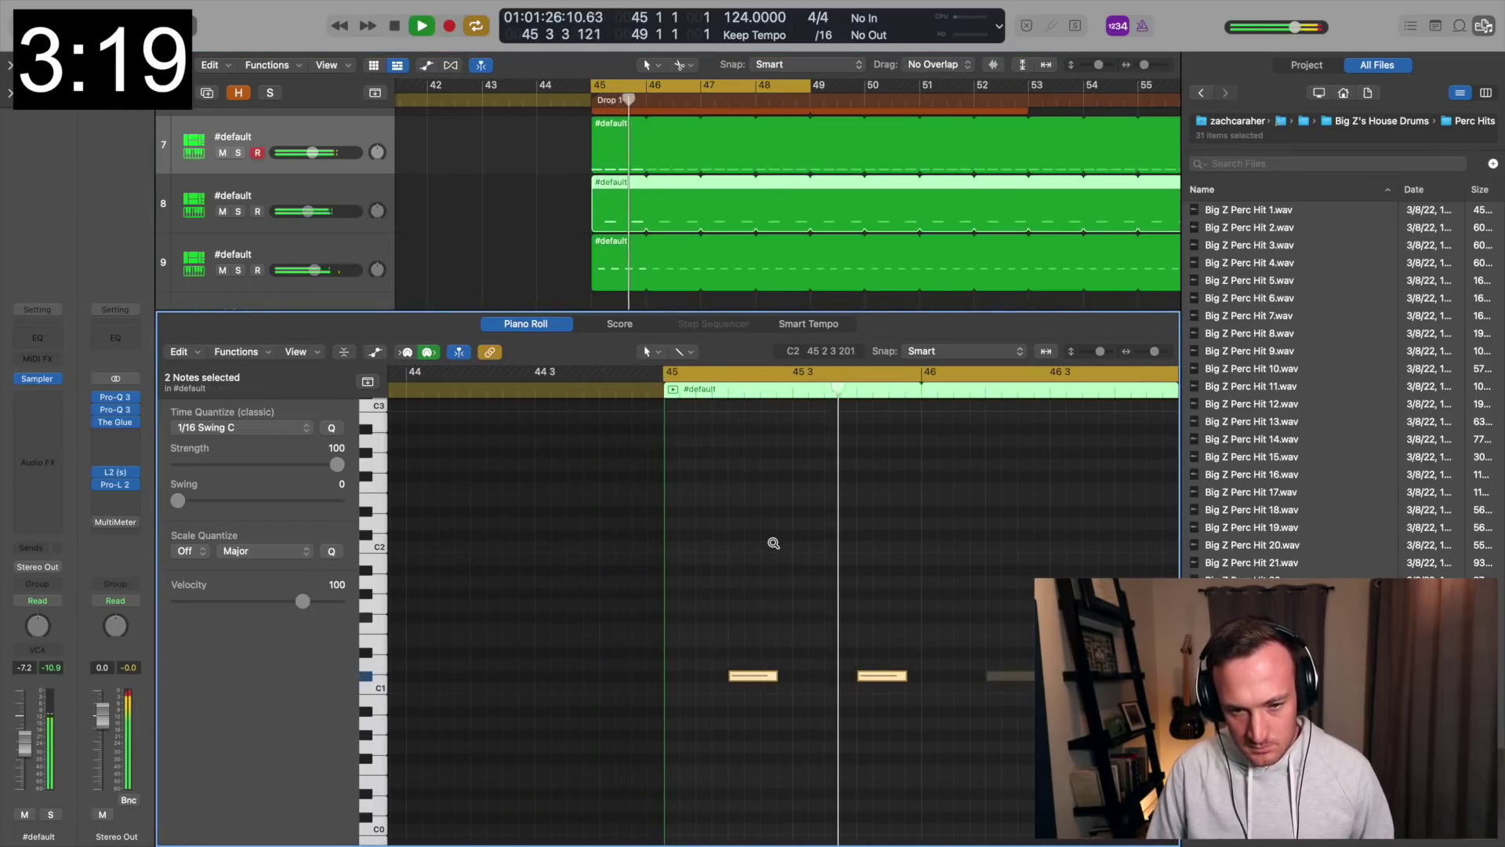
key("alt+Up")
key("alt+Up")
key("alt+Up")
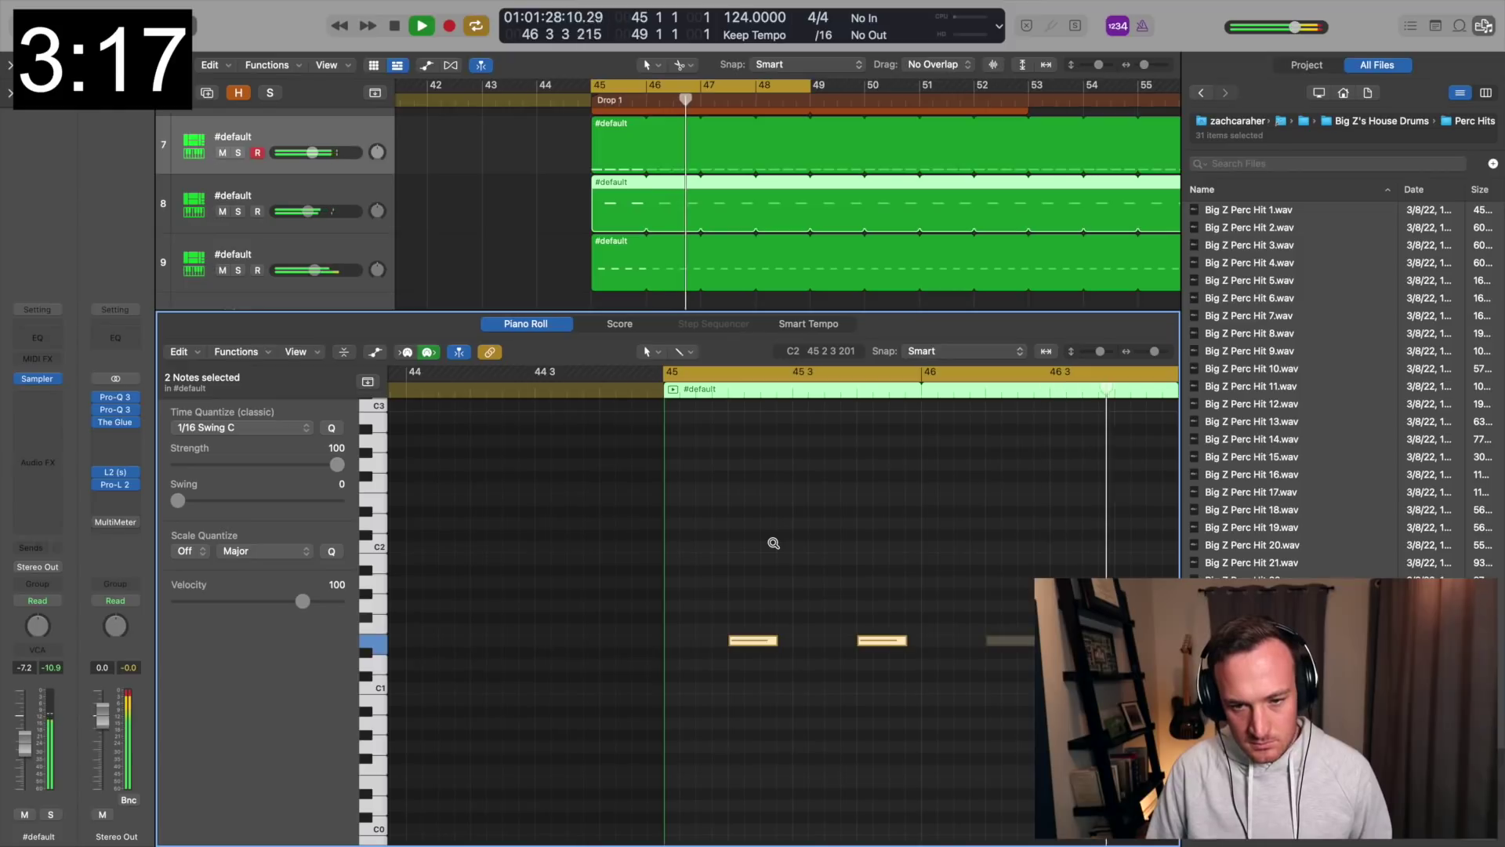
- Transpose the two clap notes up eight more semitones to C2 while the loop plays
key("alt+Up")
key("alt+Up")
key("alt+Up")
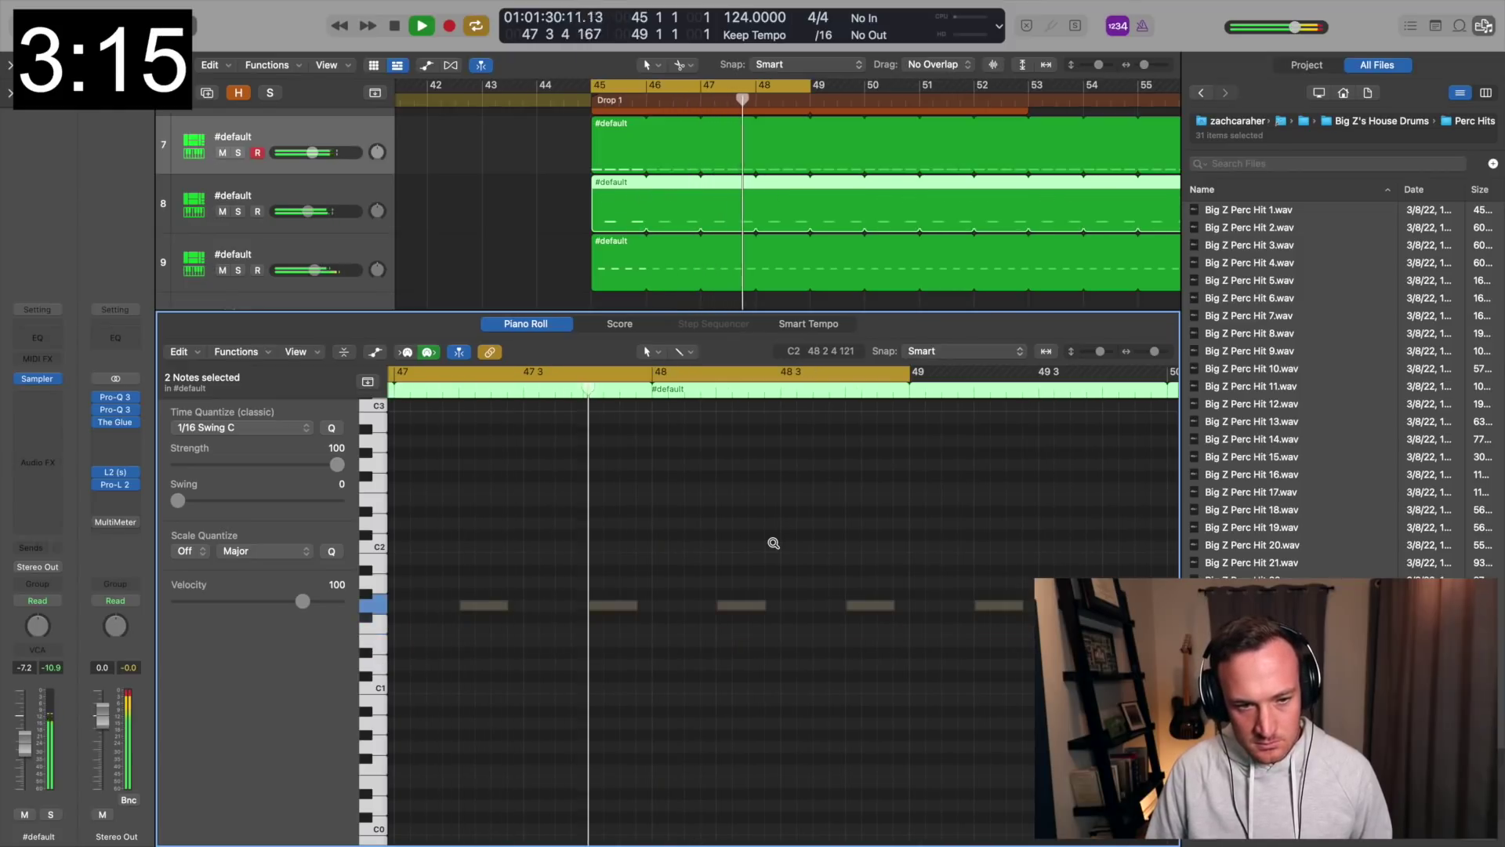
key("alt+Up")
key("alt+Up")
key("alt+Up")
key("alt+Up")
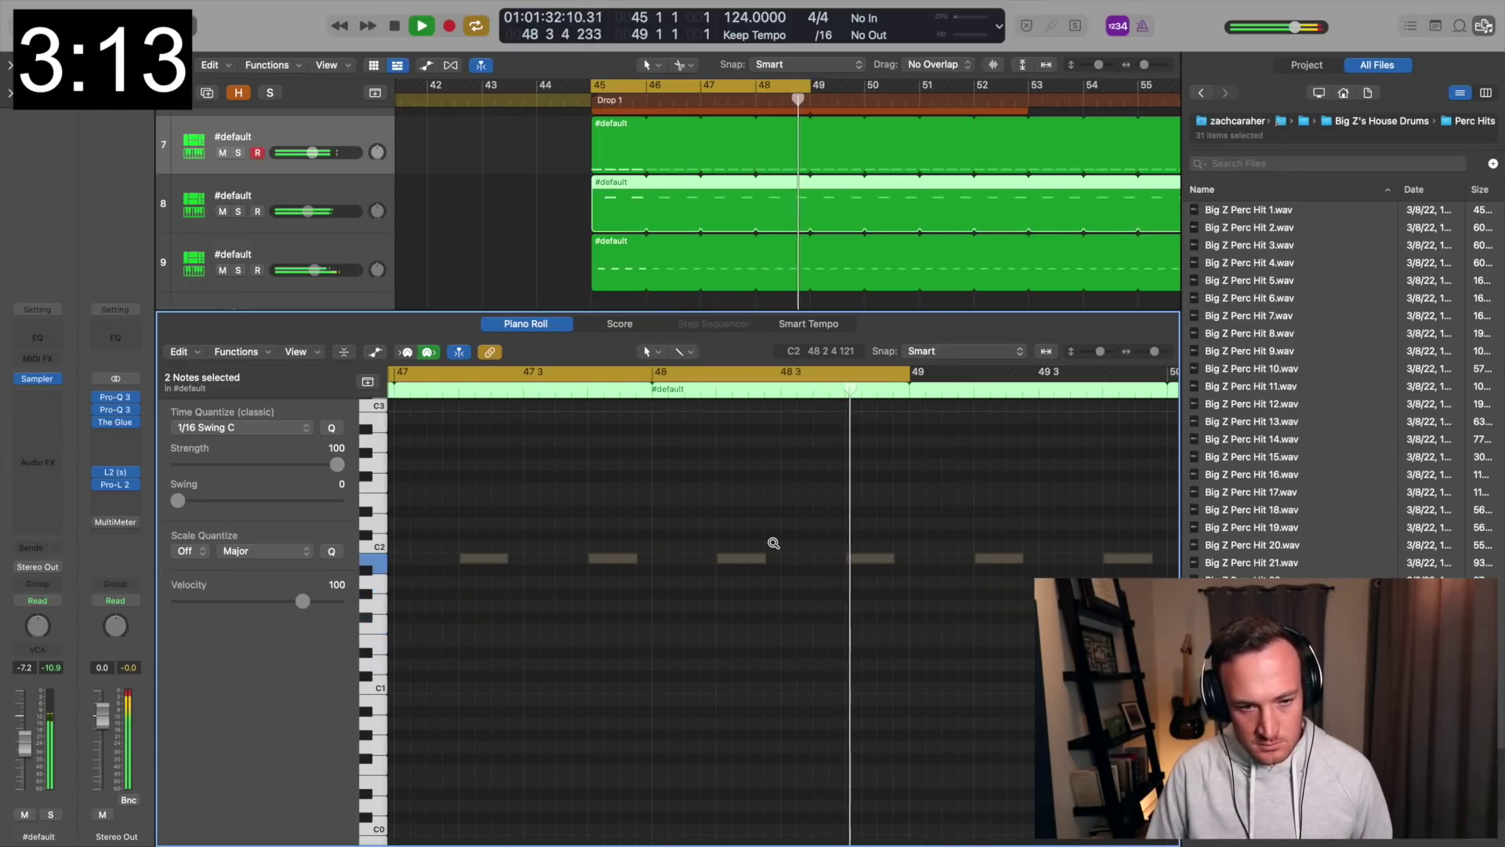
key("alt+Up")
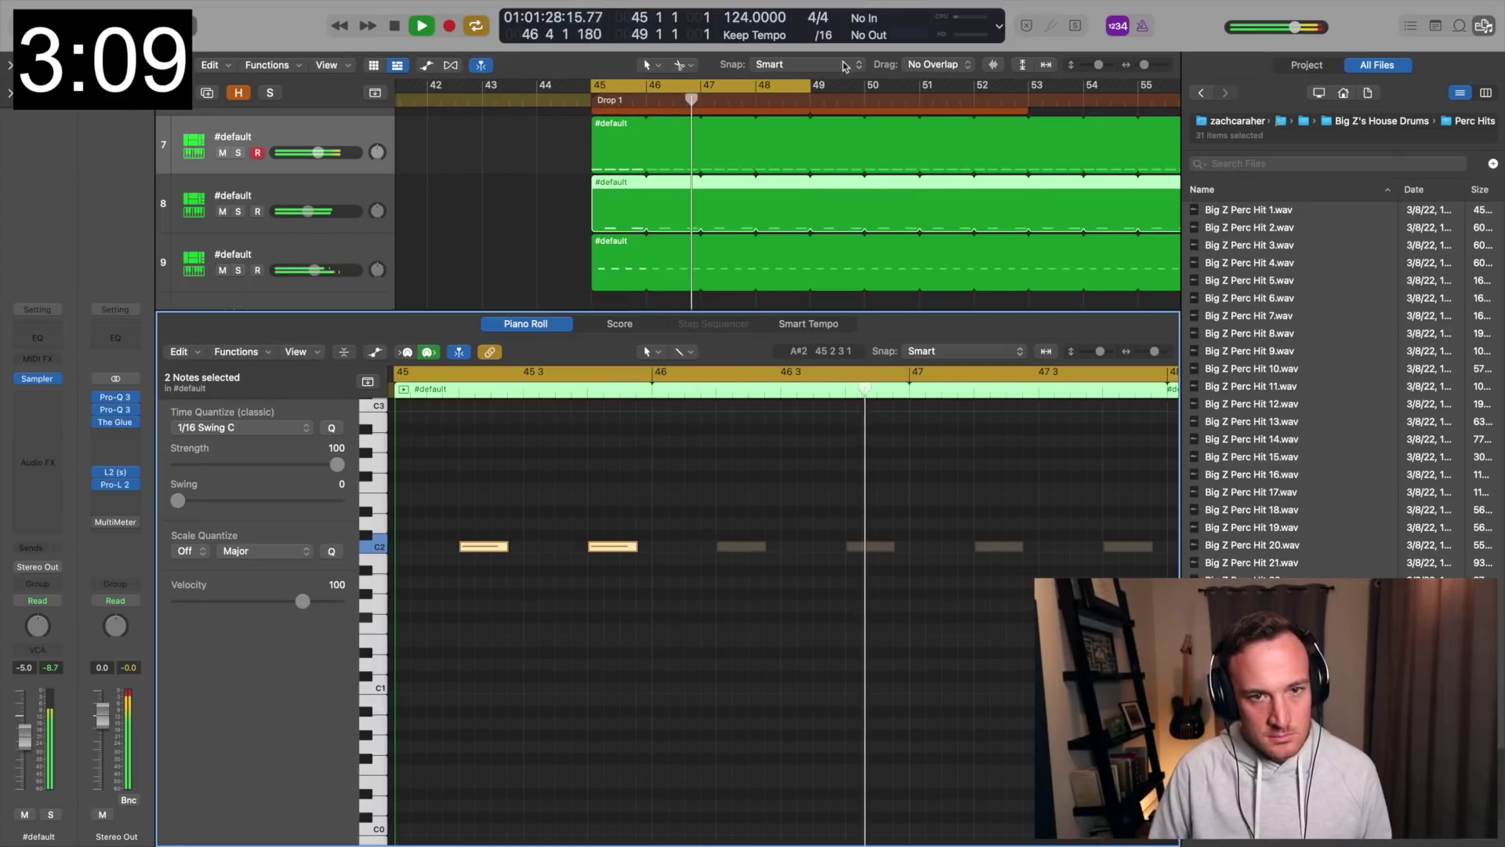
- Set the kick track's volume to -6.8 dB, raise the clap track slightly and set the open hat track to -5.5 dB
scroll(744, 141, "left", 3)
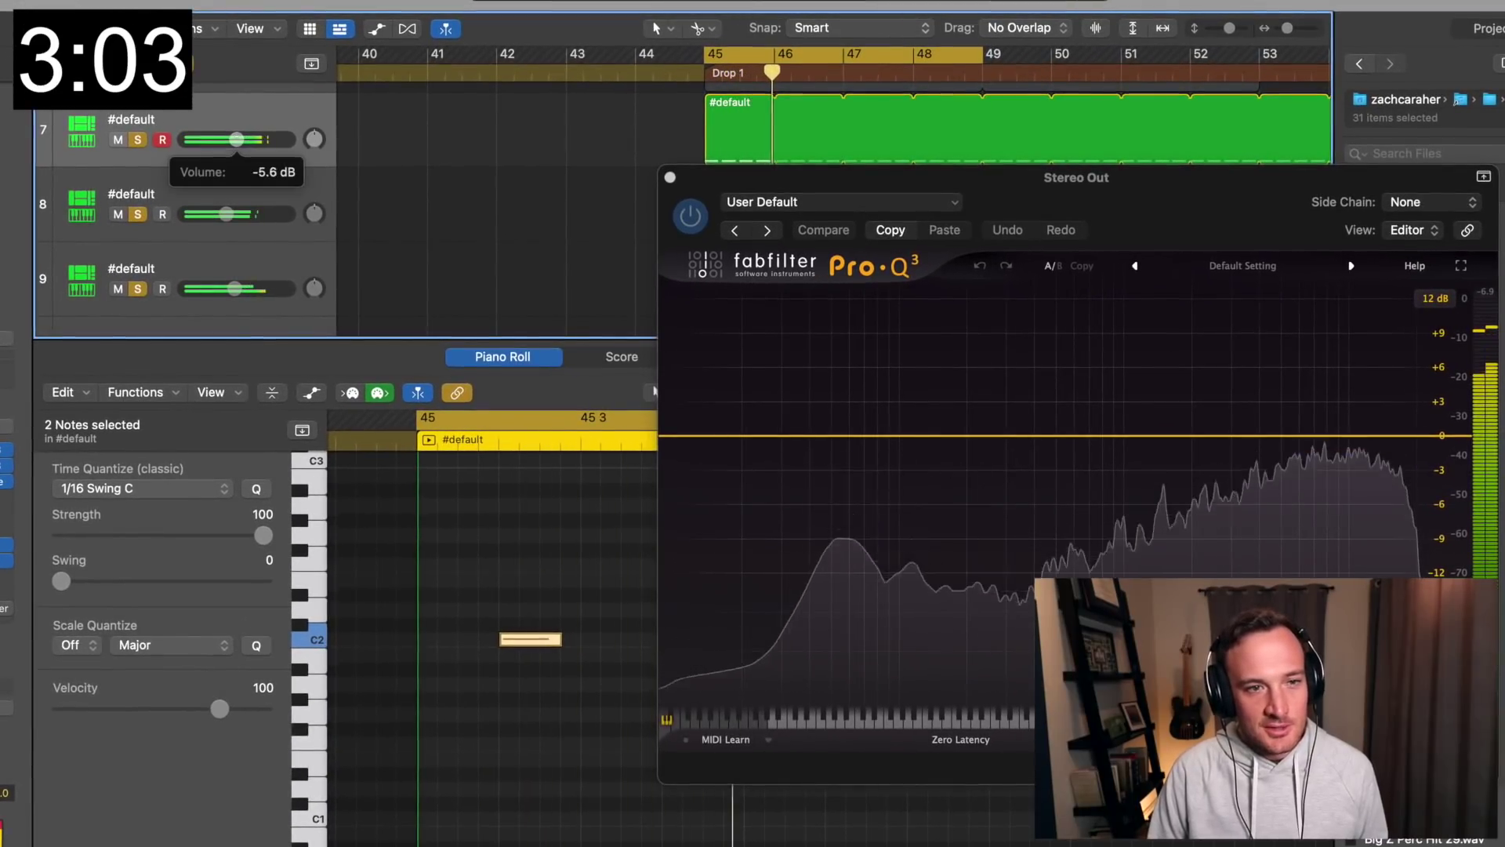
left_click_drag(236, 138, 234, 139)
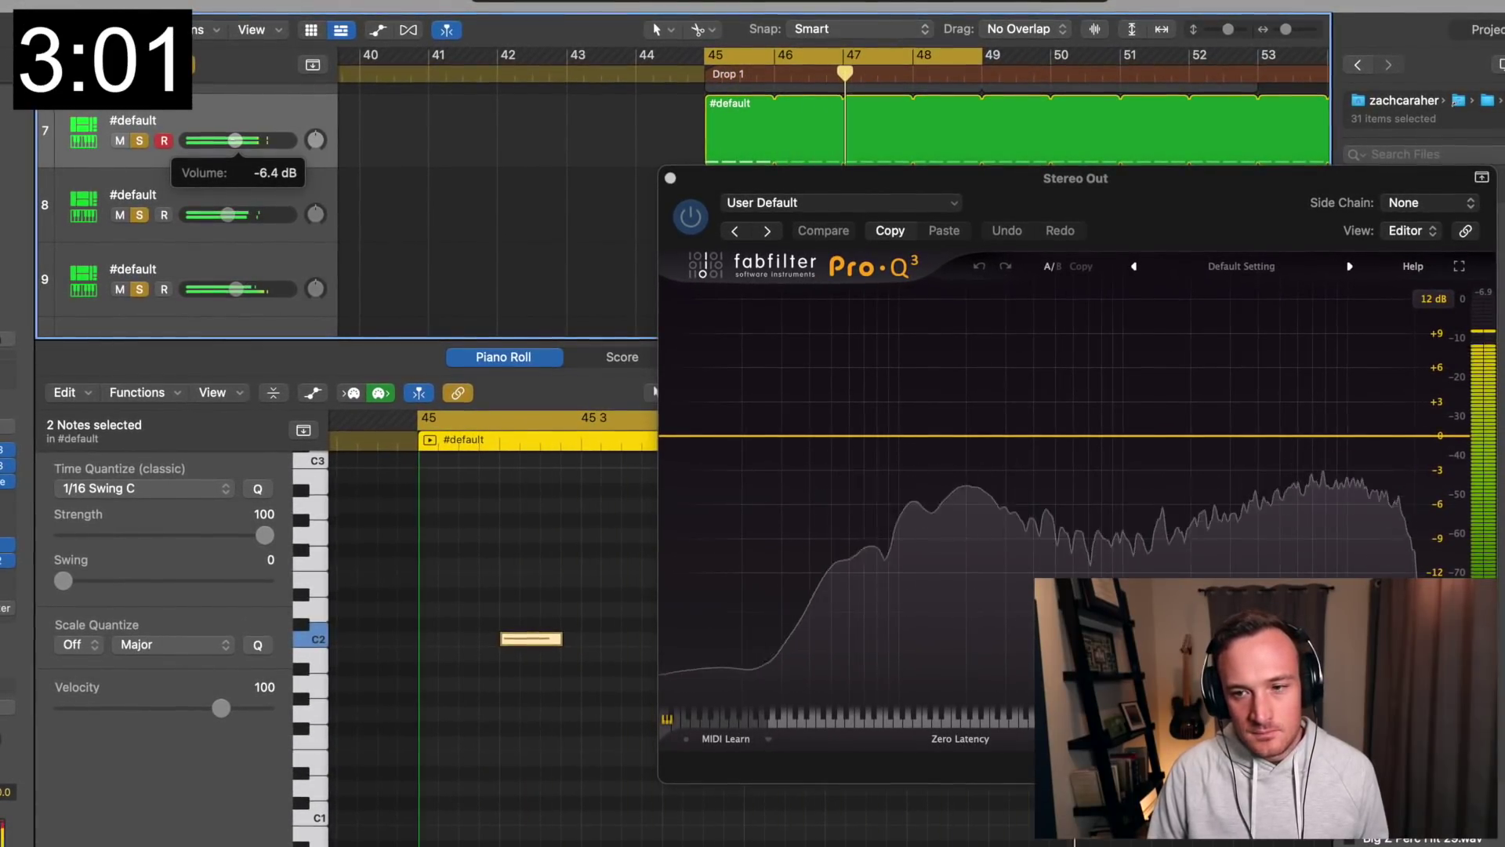
left_click_drag(227, 214, 236, 215)
left_click_drag(245, 289, 251, 263)
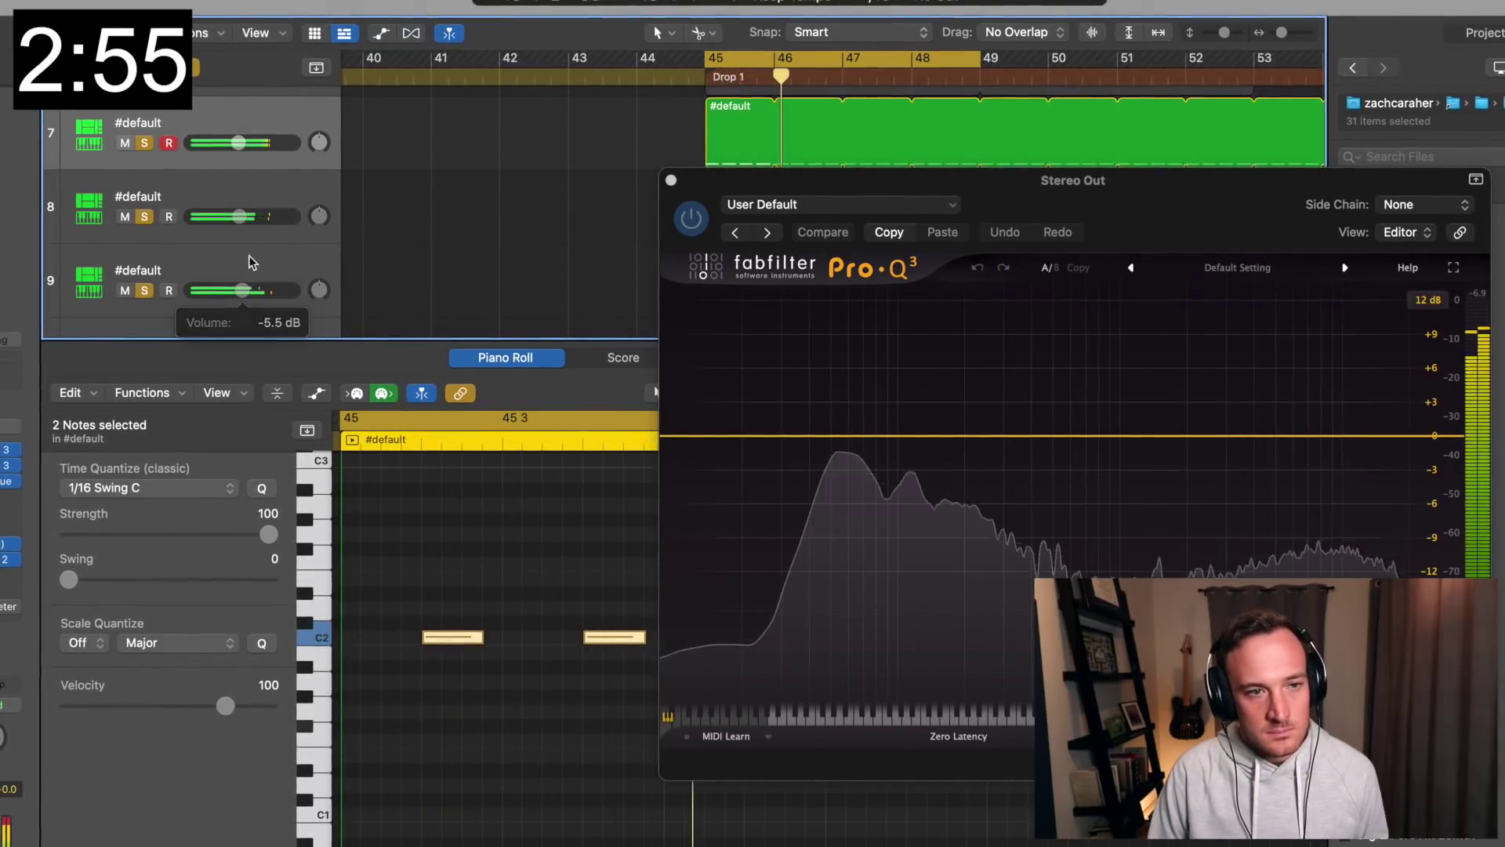
- Close the Pro-Q 3 window and the piano roll, and take the three drum tracks out of solo
left_click(671, 180)
key("e")
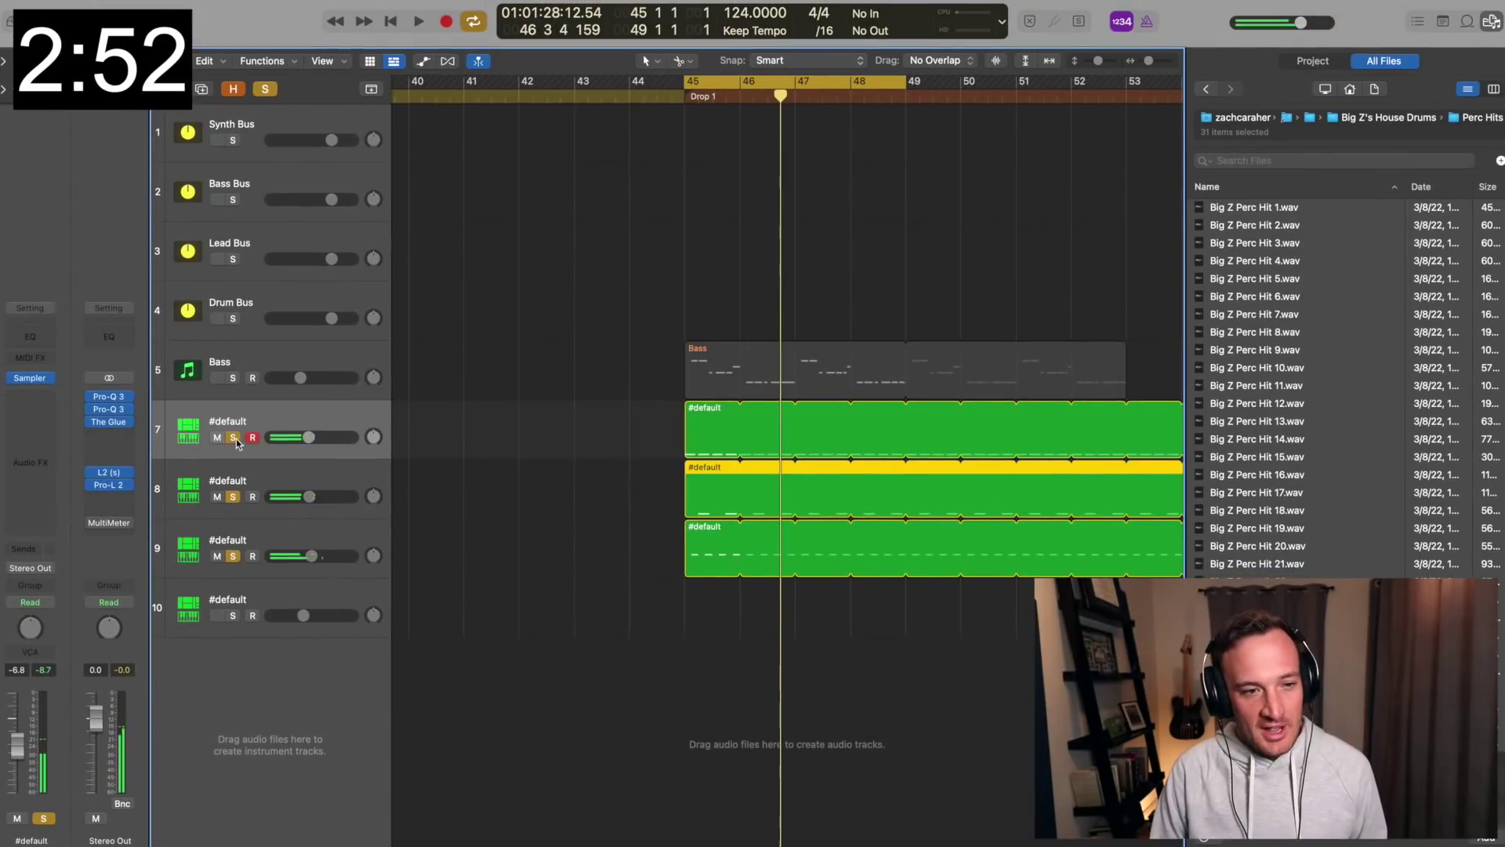
left_click(234, 437)
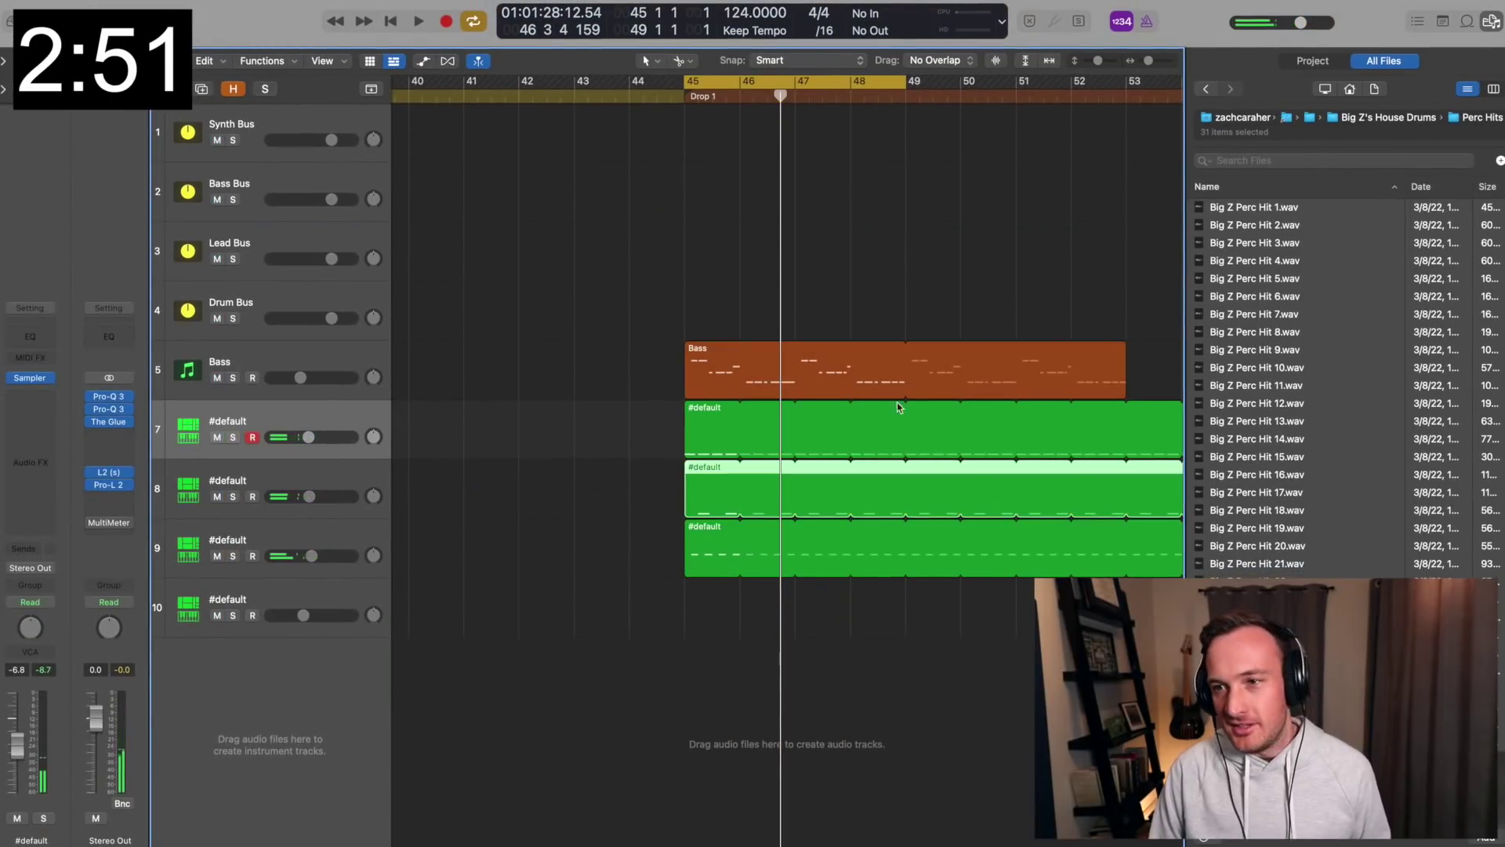
- Place Big Z Layer Loop 1 (123 BPM) from the Thick Layer Loops folder on a new audio track at bar 45
left_click(1442, 119)
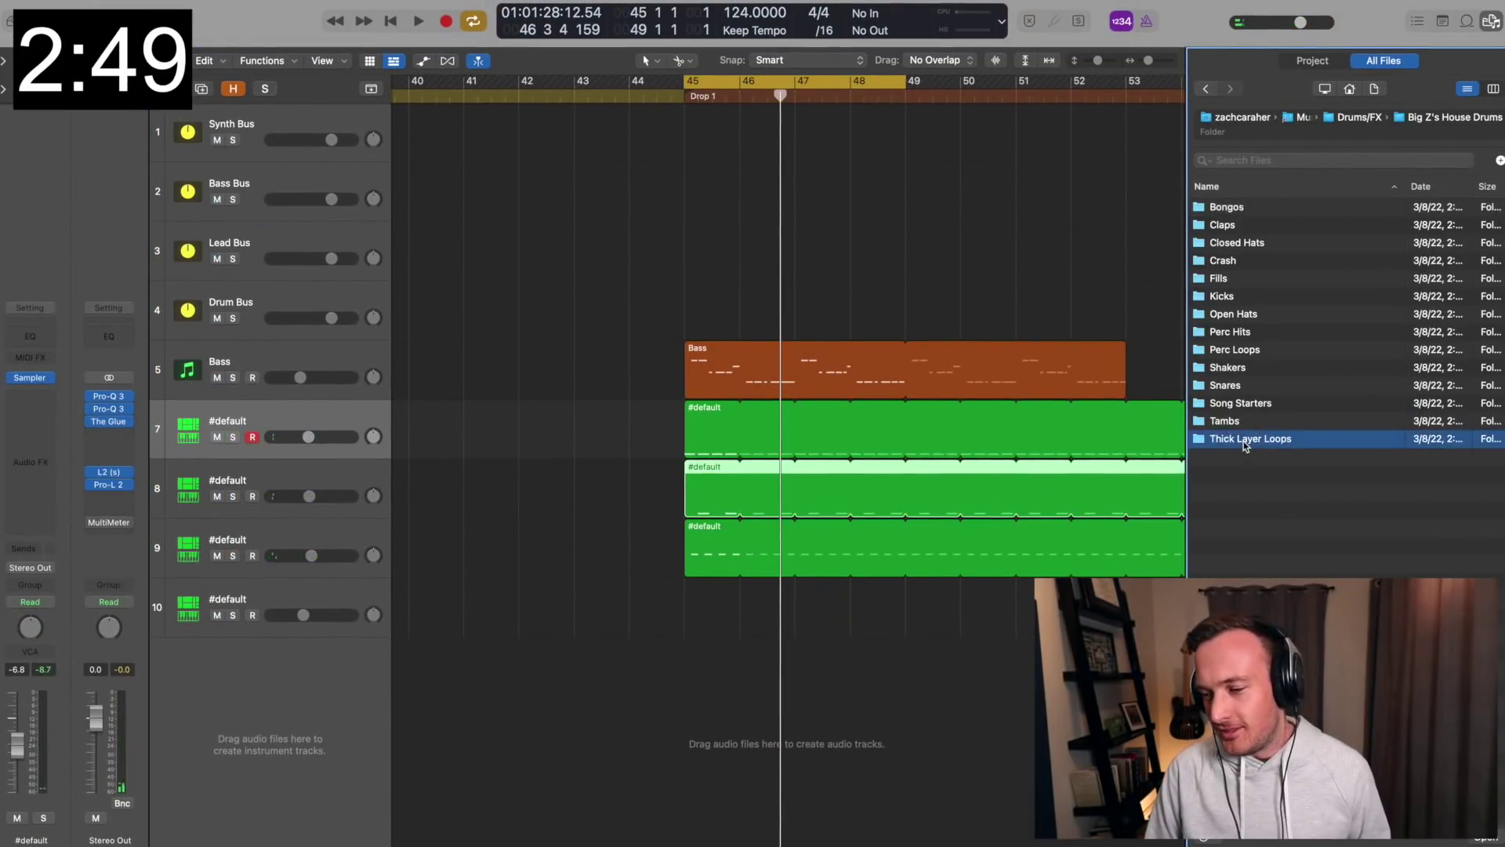
double_click(1245, 441)
left_click(1269, 280)
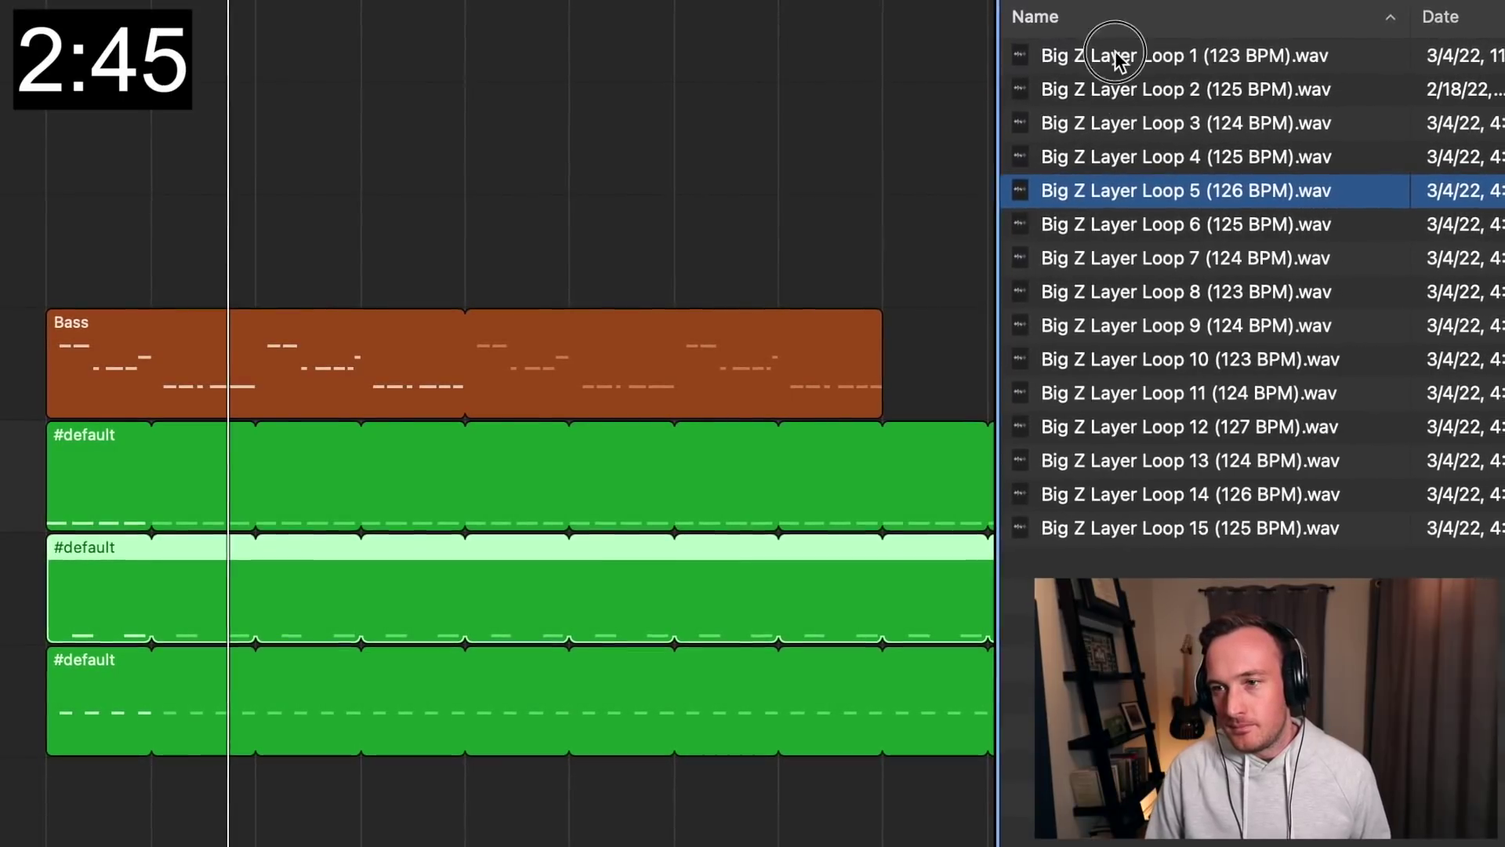
left_click_drag(1117, 59, 41, 846)
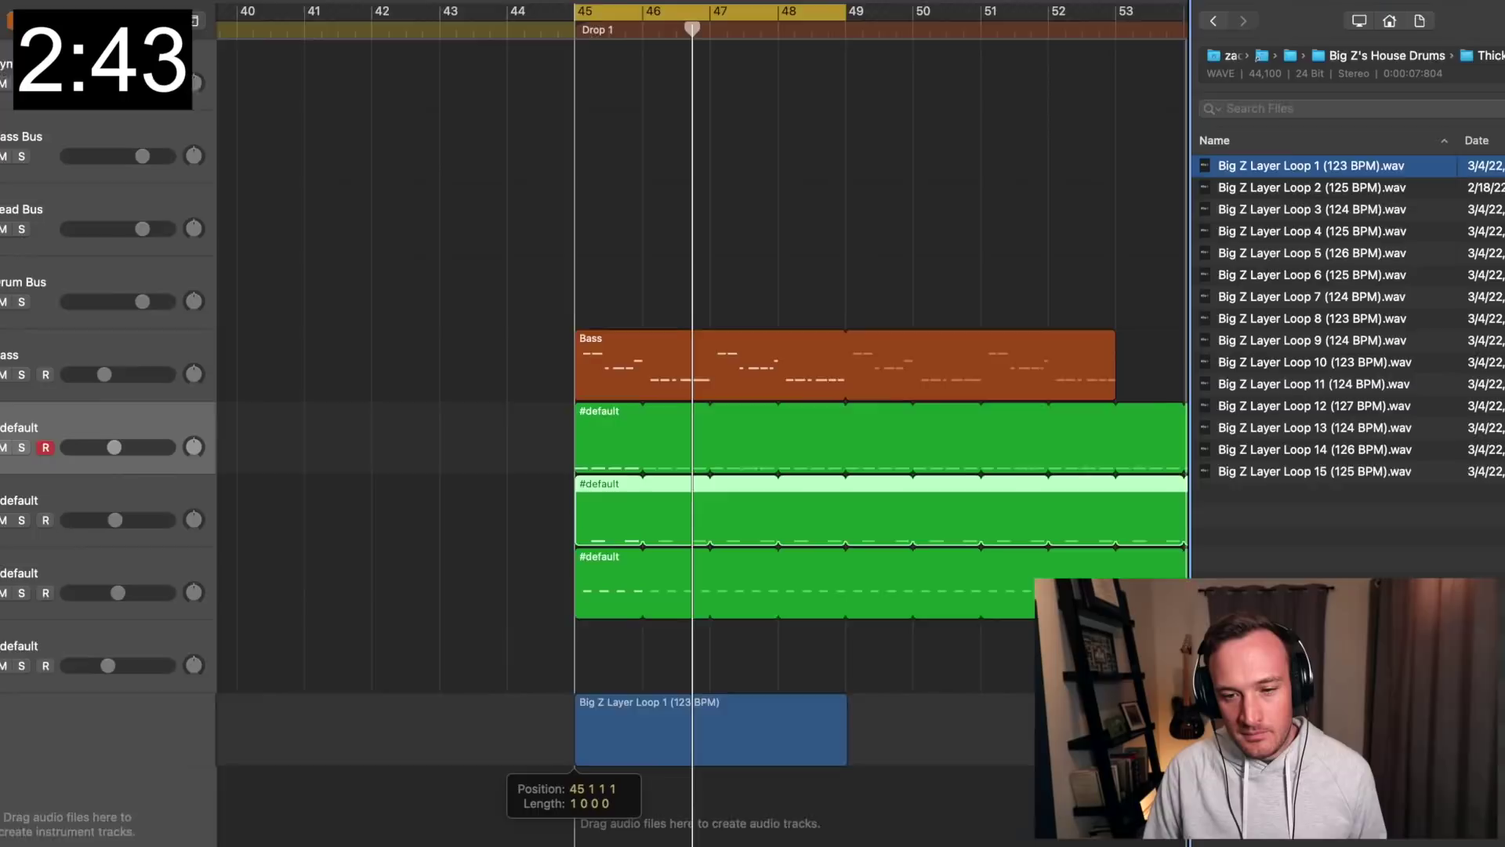
left_click_drag(552, 757, 552, 758)
left_click_drag(454, 687, 674, 781)
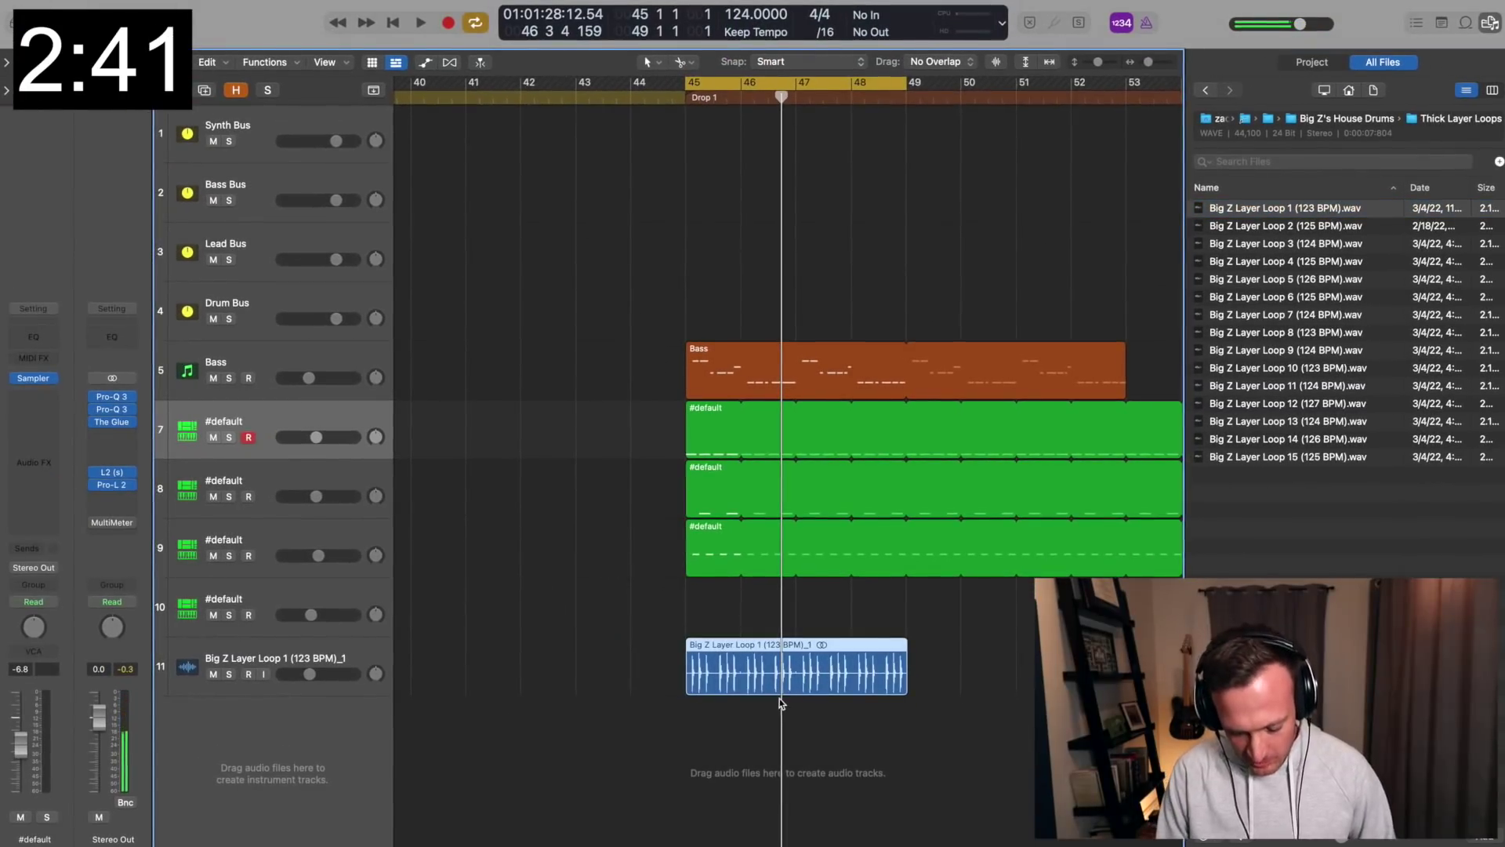
- Loop the layer loop region and set its track's volume to -9.2 dB while the groove plays
key("Return")
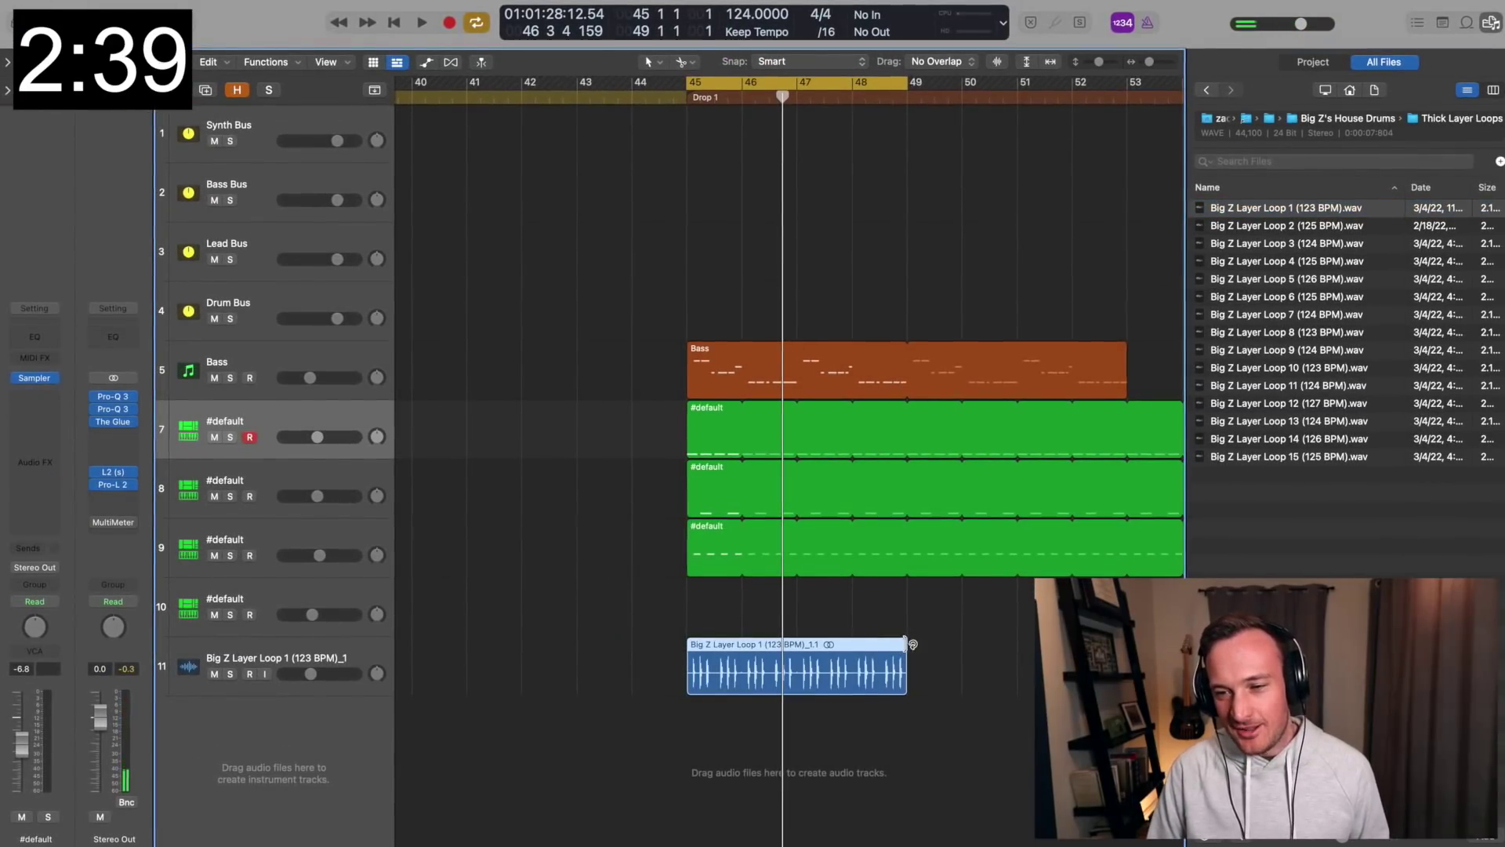
key("l")
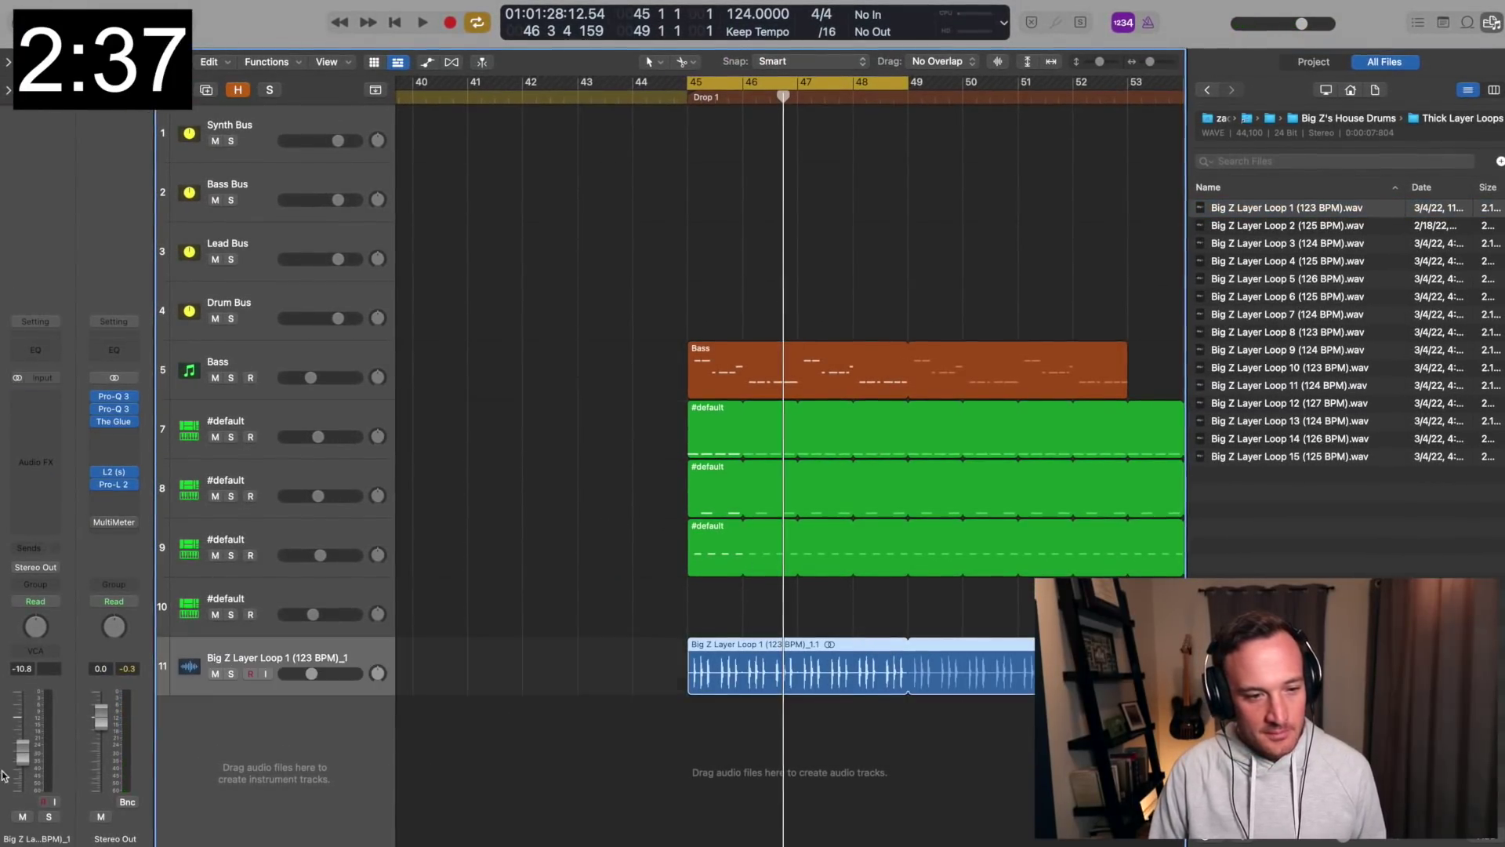
key("space")
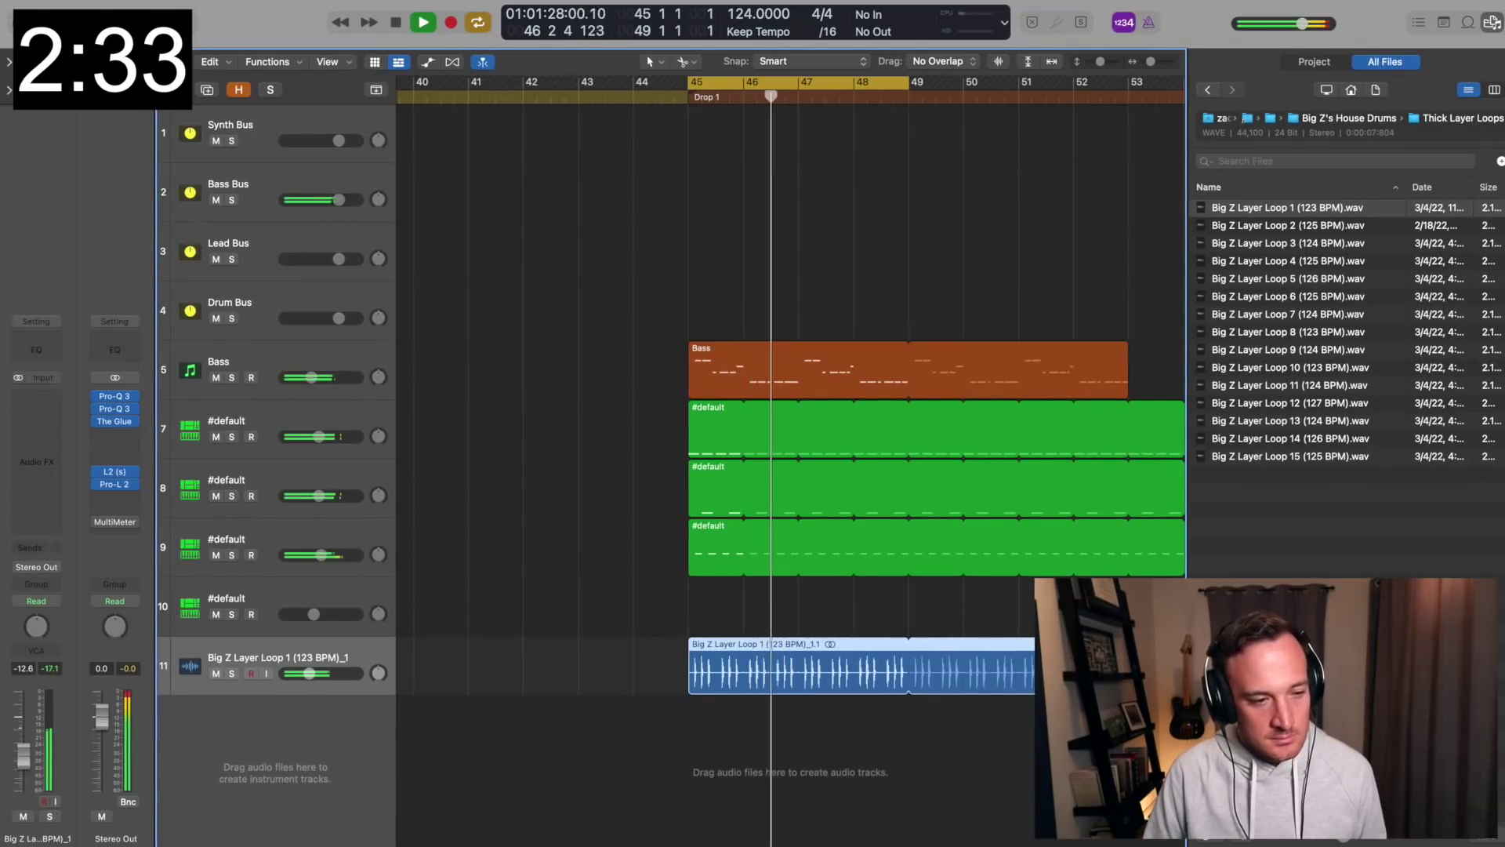
left_click_drag(22, 736, 21, 731)
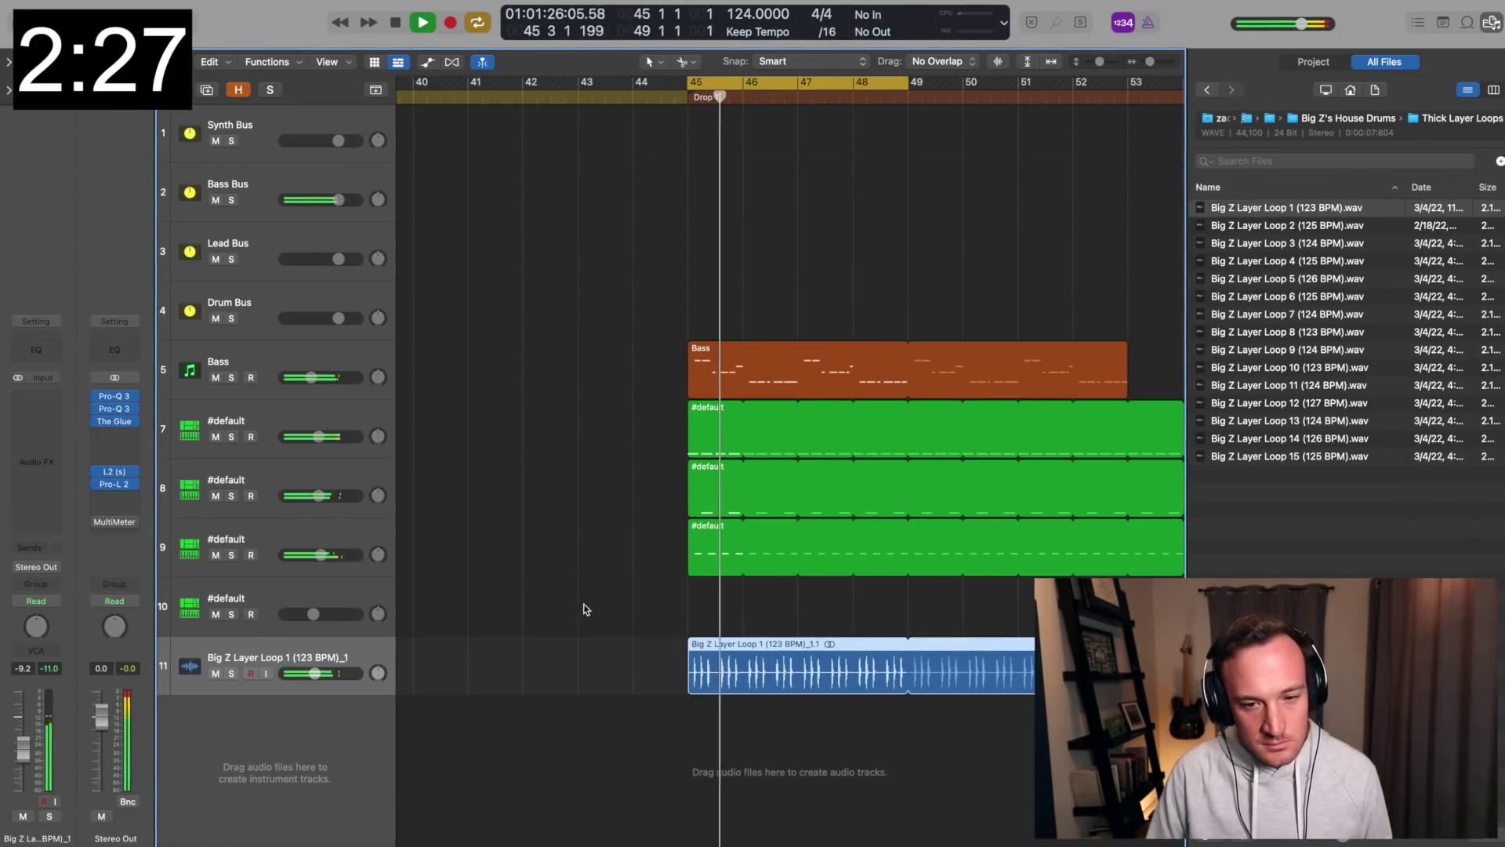
key("space")
- Create a two-bar MIDI region at bar 45 on the percussion track, loop it to bar 49 and open it for note editing
right_click(708, 615)
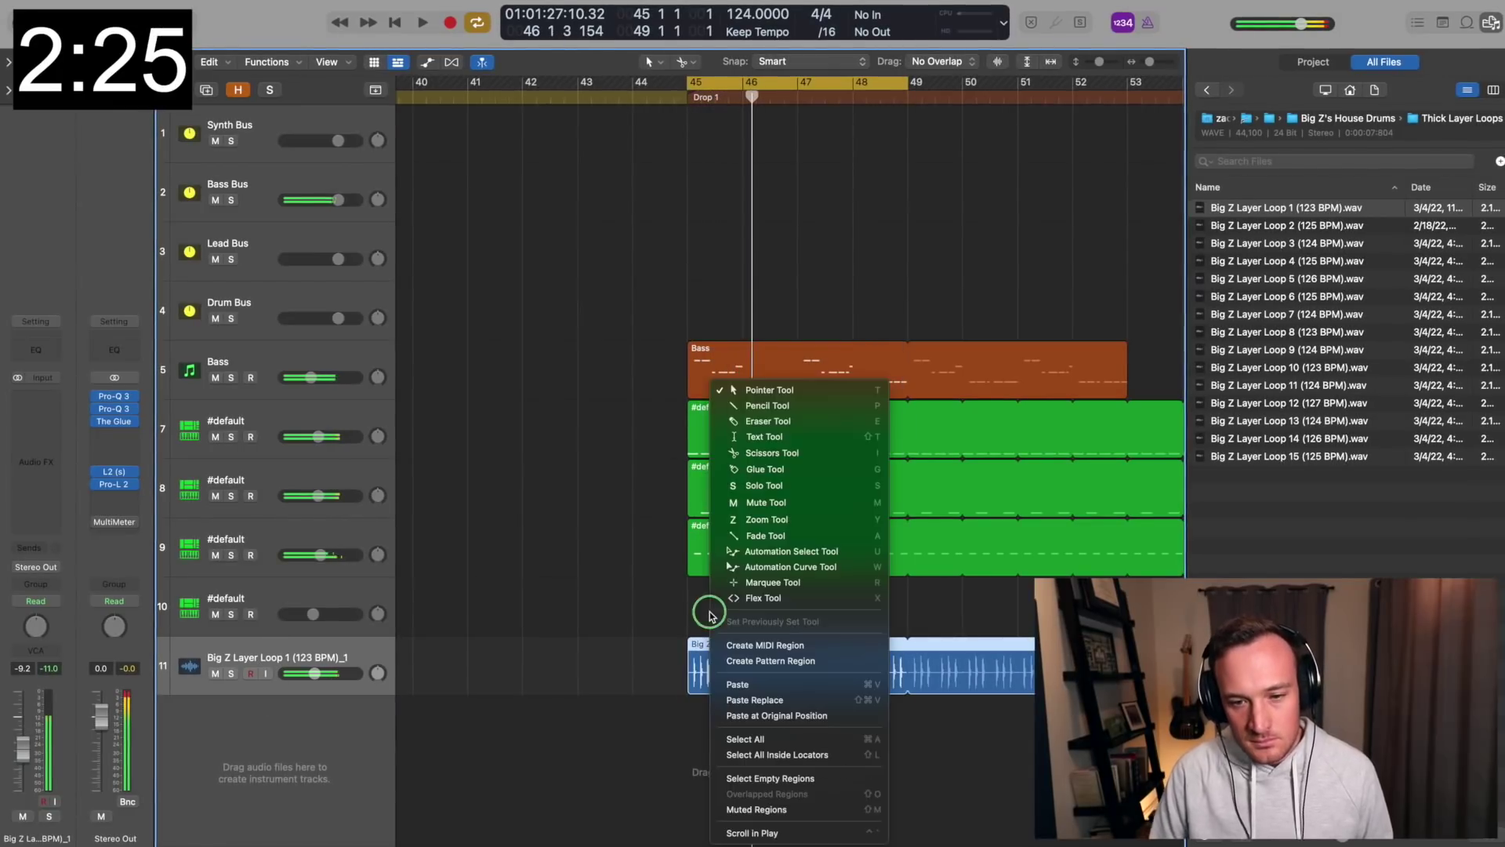
left_click(743, 645)
left_click_drag(749, 623, 878, 600)
double_click(749, 605)
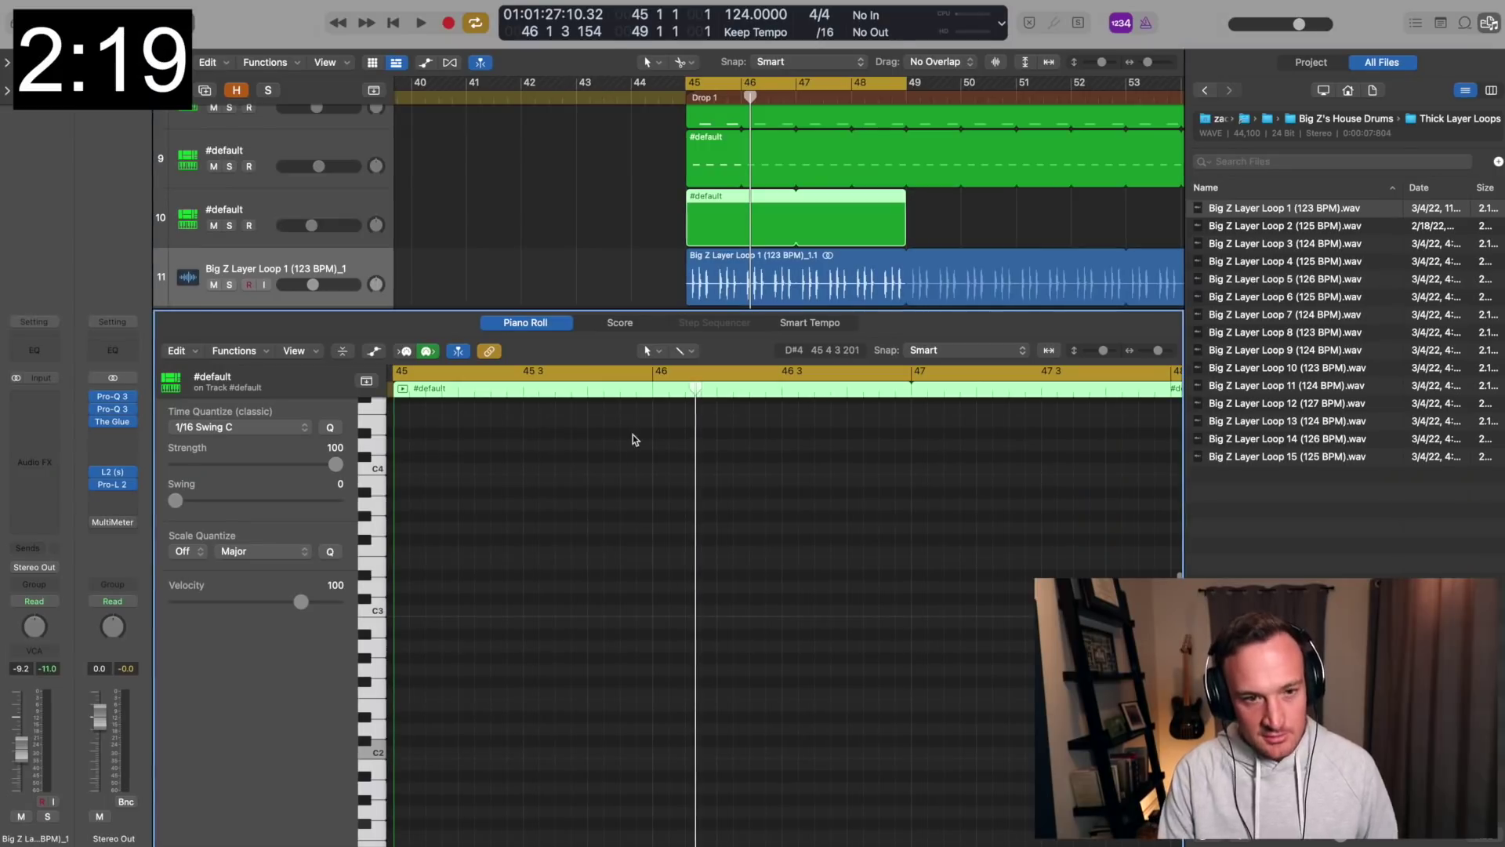
- Select the percussion track, create a D#3 note at 45 2 4 during playback and shorten it to a sixteenth
scroll(387, 229, "down", 3)
left_click(280, 160)
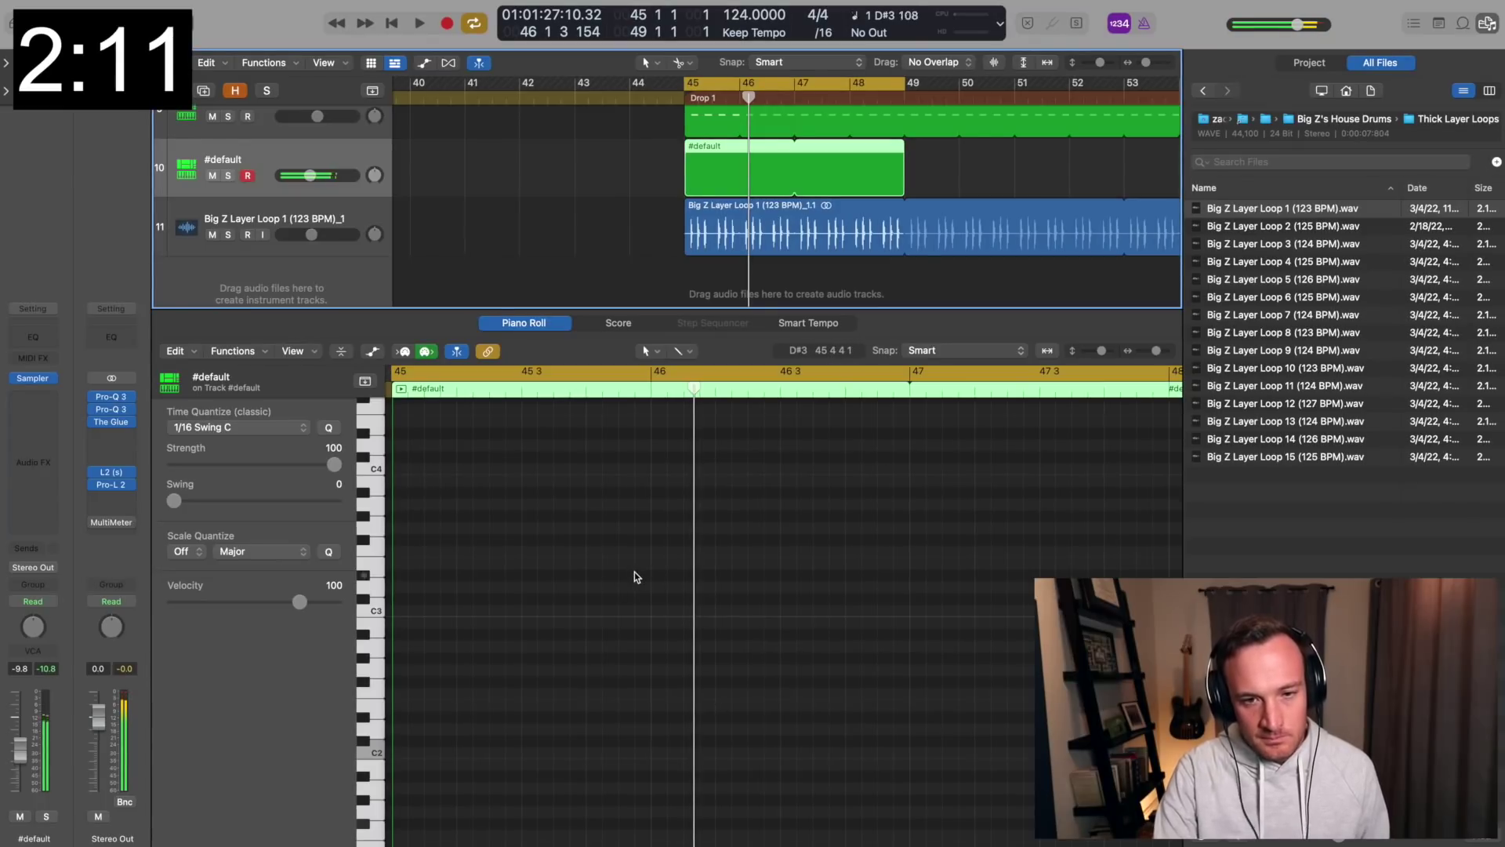
key("super+Right")
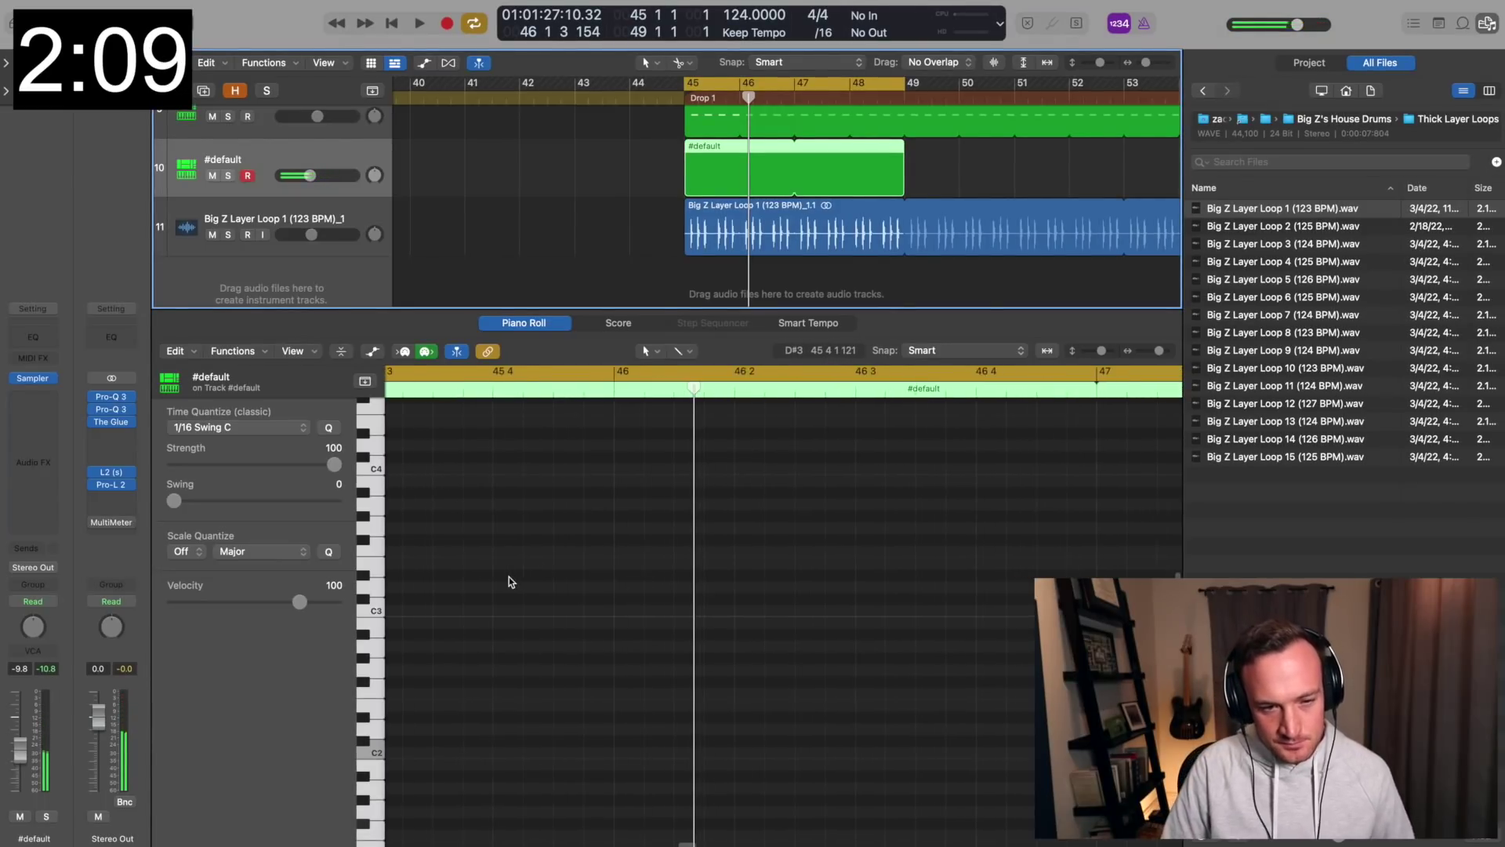
key("space")
right_click(732, 580)
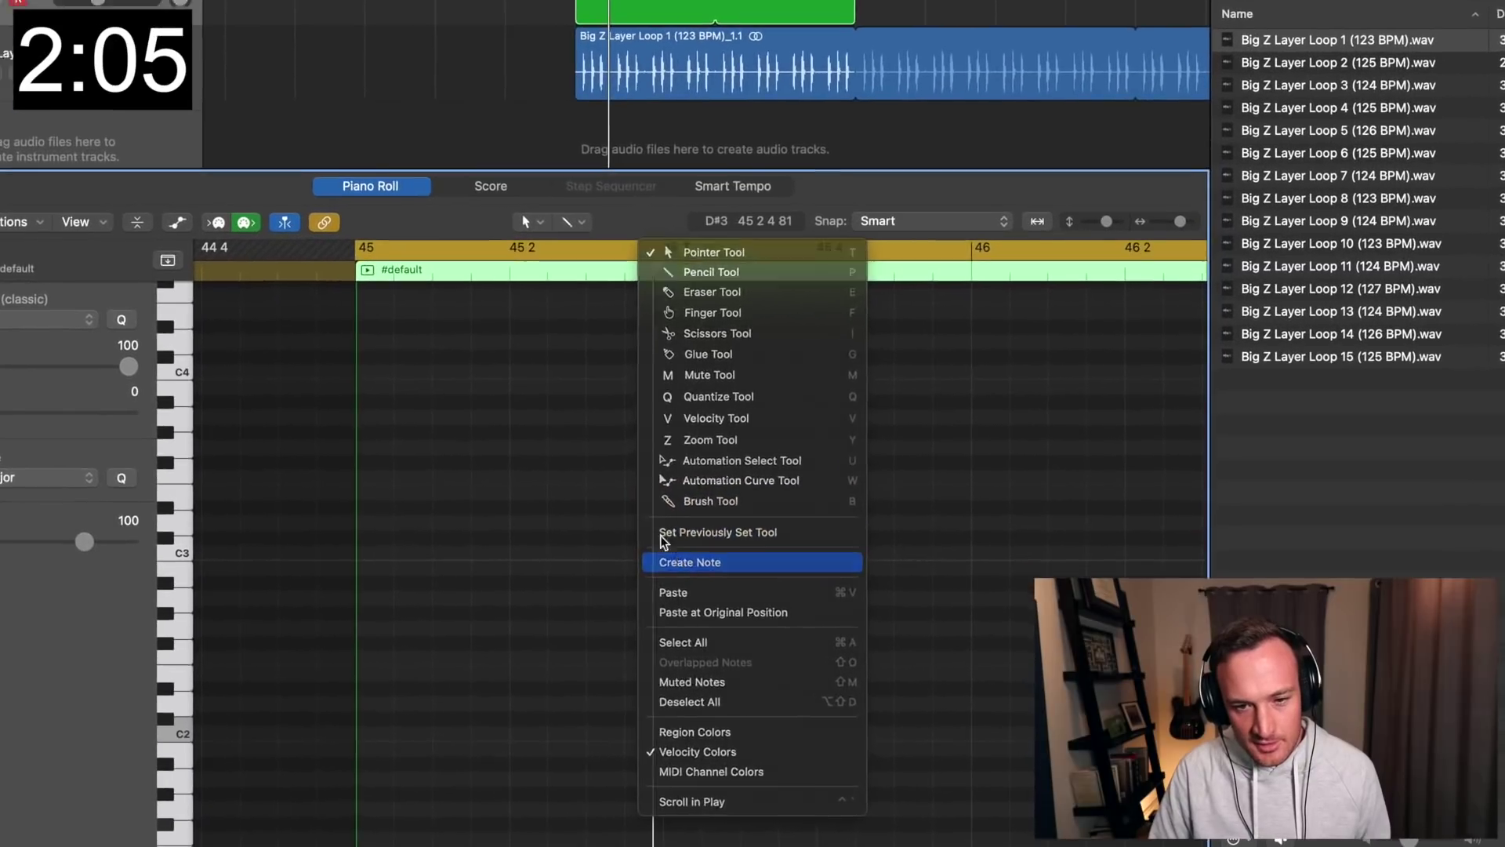
left_click(667, 562)
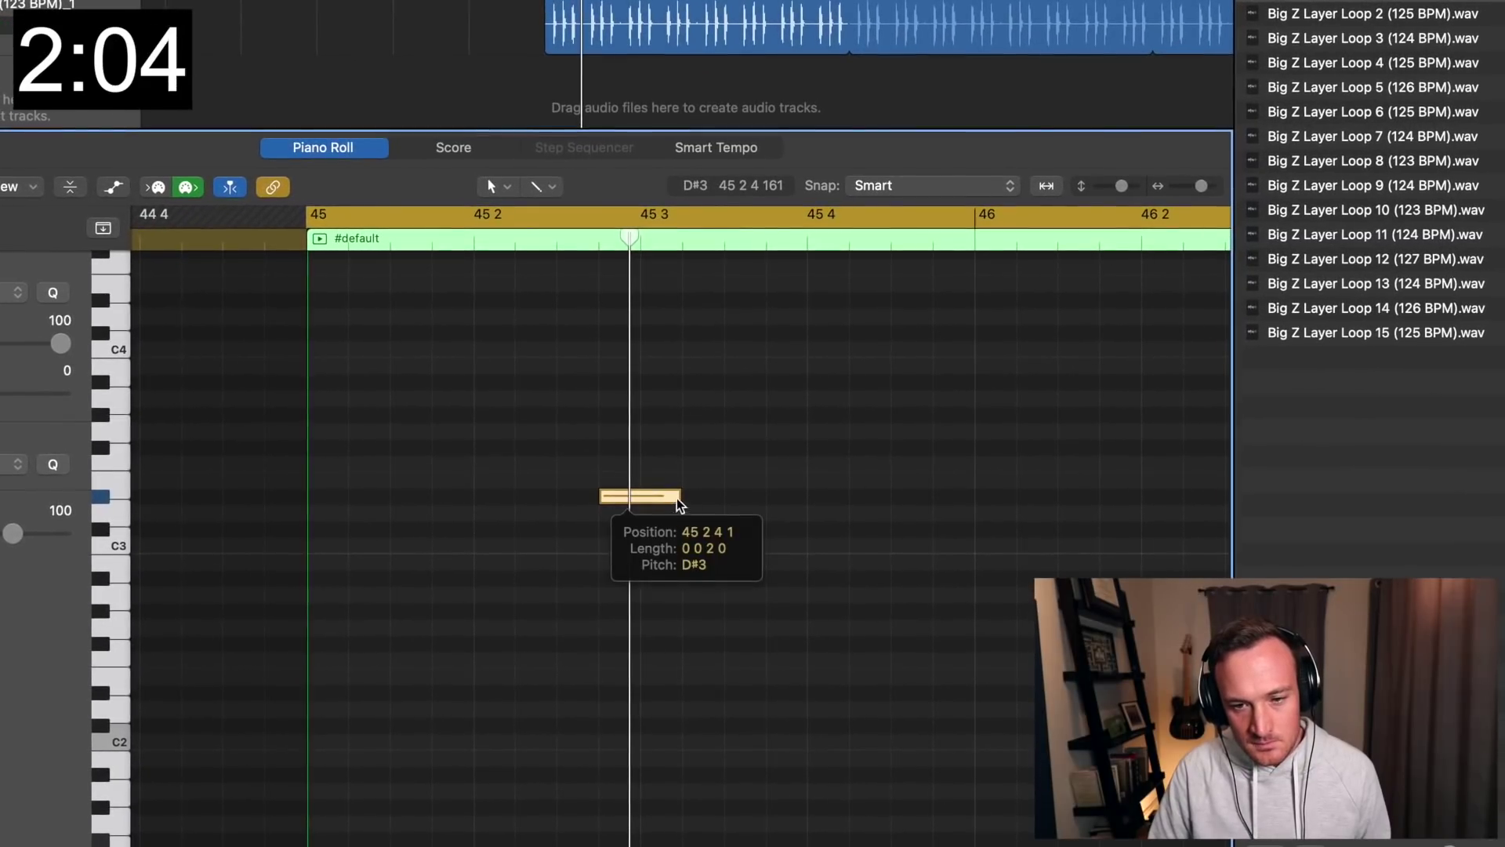
left_click_drag(681, 504, 637, 502)
- Copy the D#3 percussion note to 46 2 4 and 46 3 2
scroll(637, 501, "down", 5)
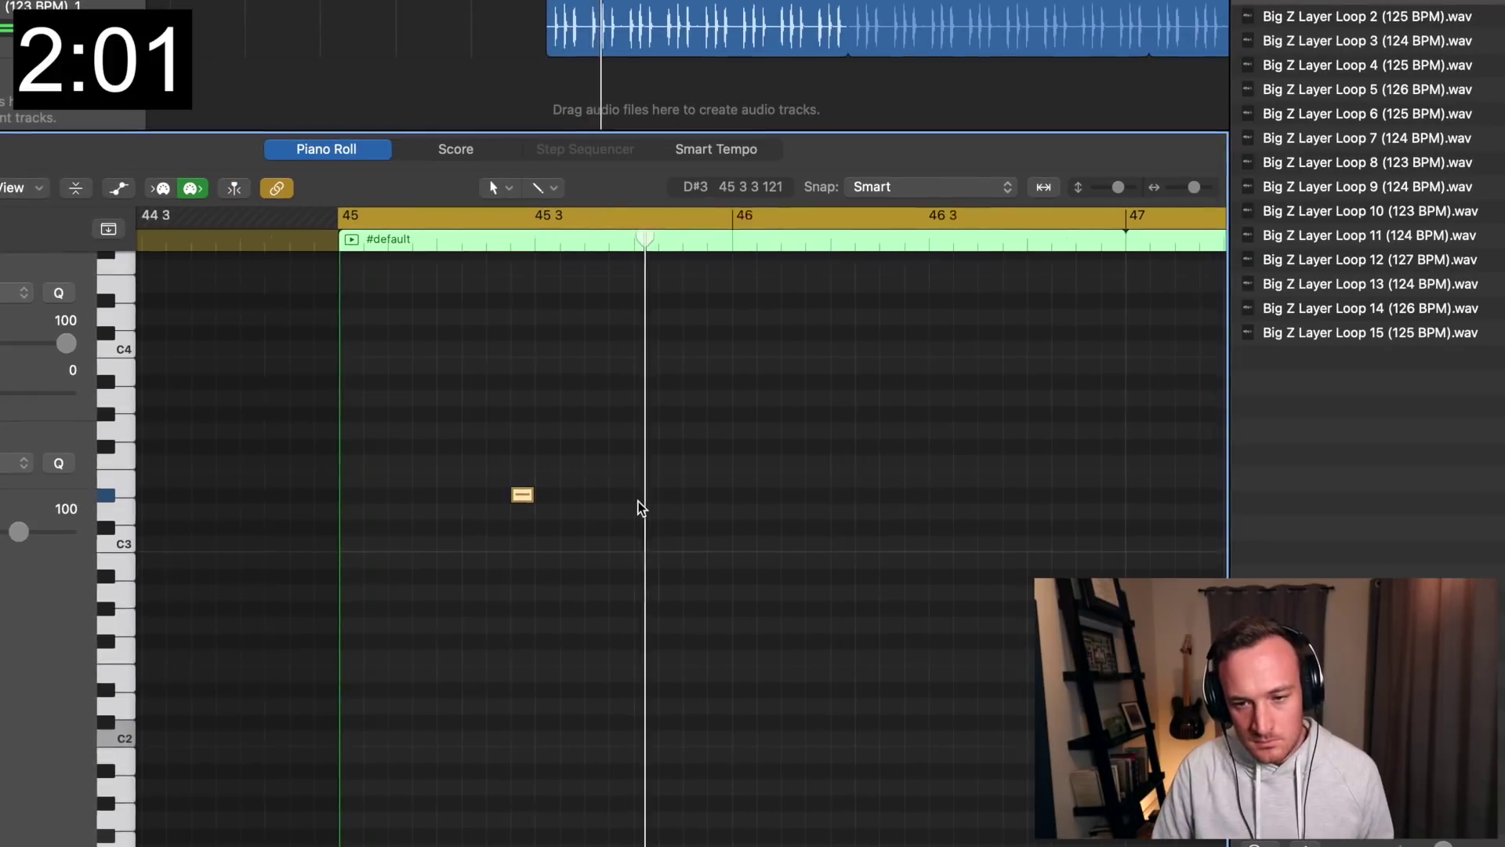
left_click_drag(473, 496, 914, 496)
scroll(726, 475, "right", 3)
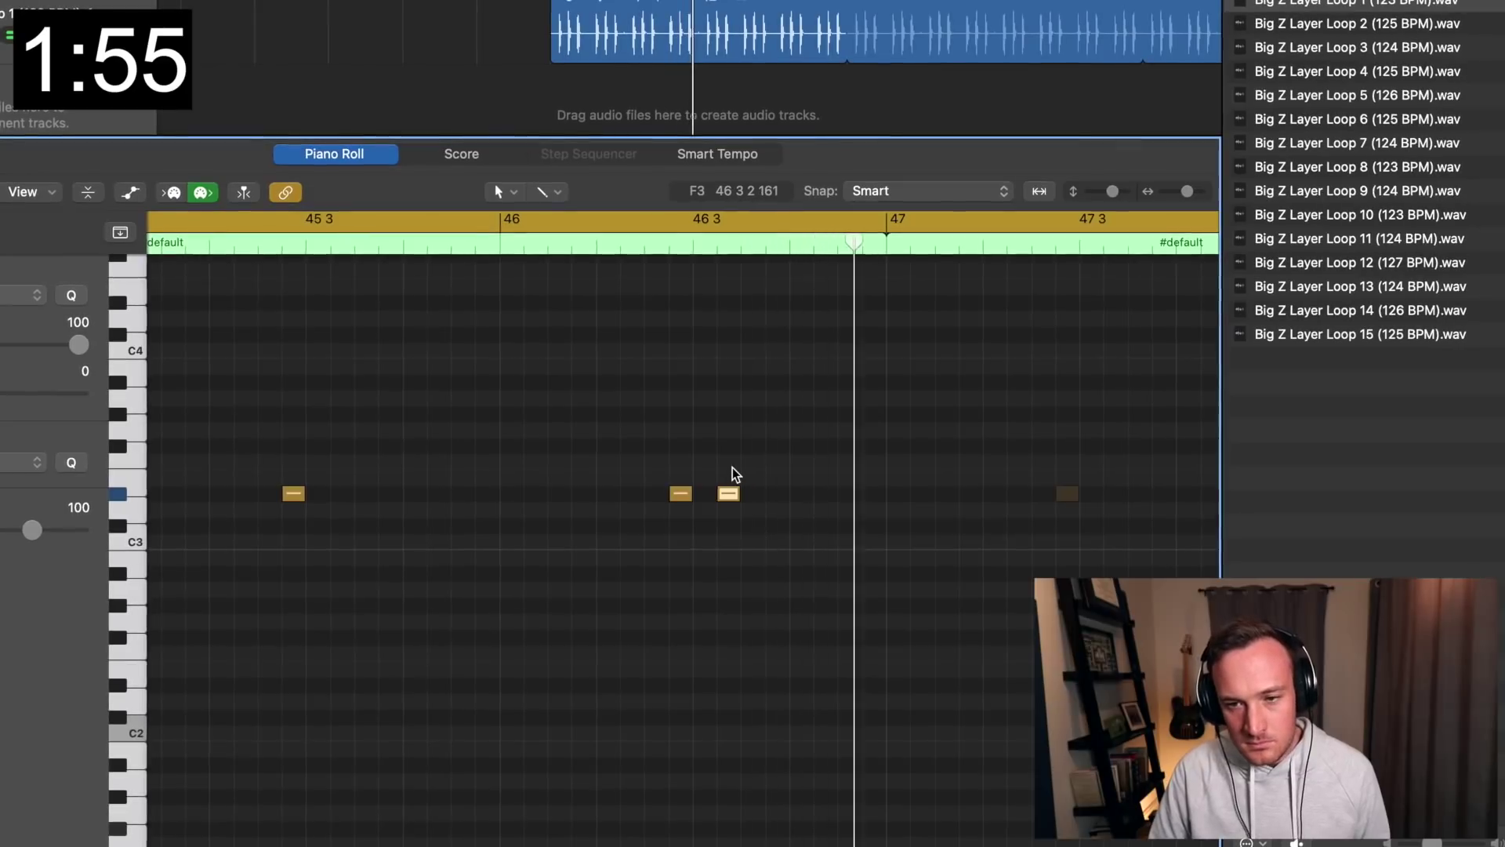
scroll(735, 472, "left", 2)
scroll(735, 470, "right", 3)
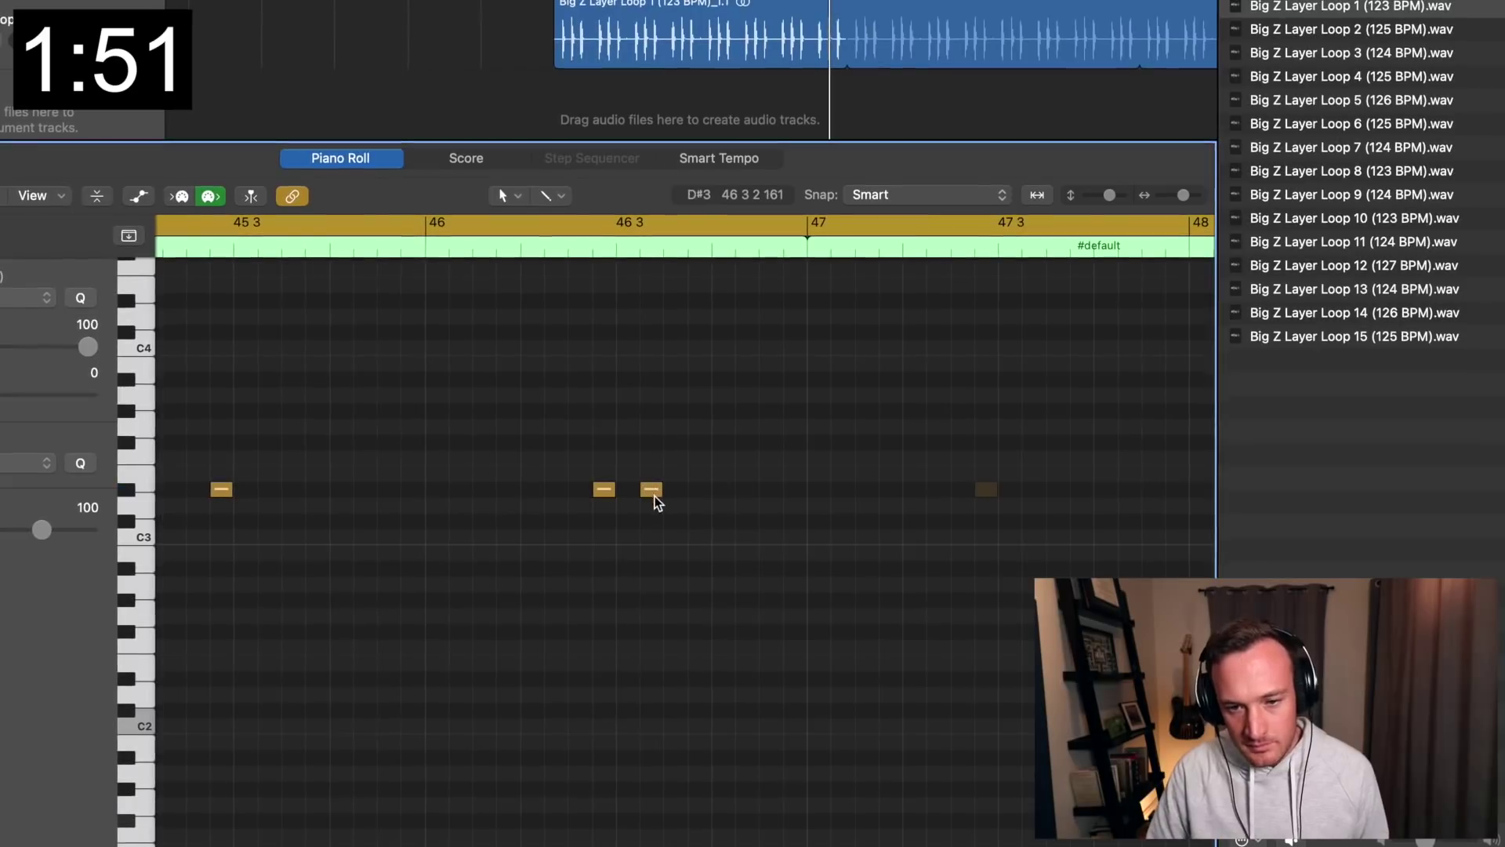
- Add two more percussion notes at the end of bar 46: C#2 at 46 4 3 and A2 at 46 4 4
left_click_drag(652, 492, 769, 558)
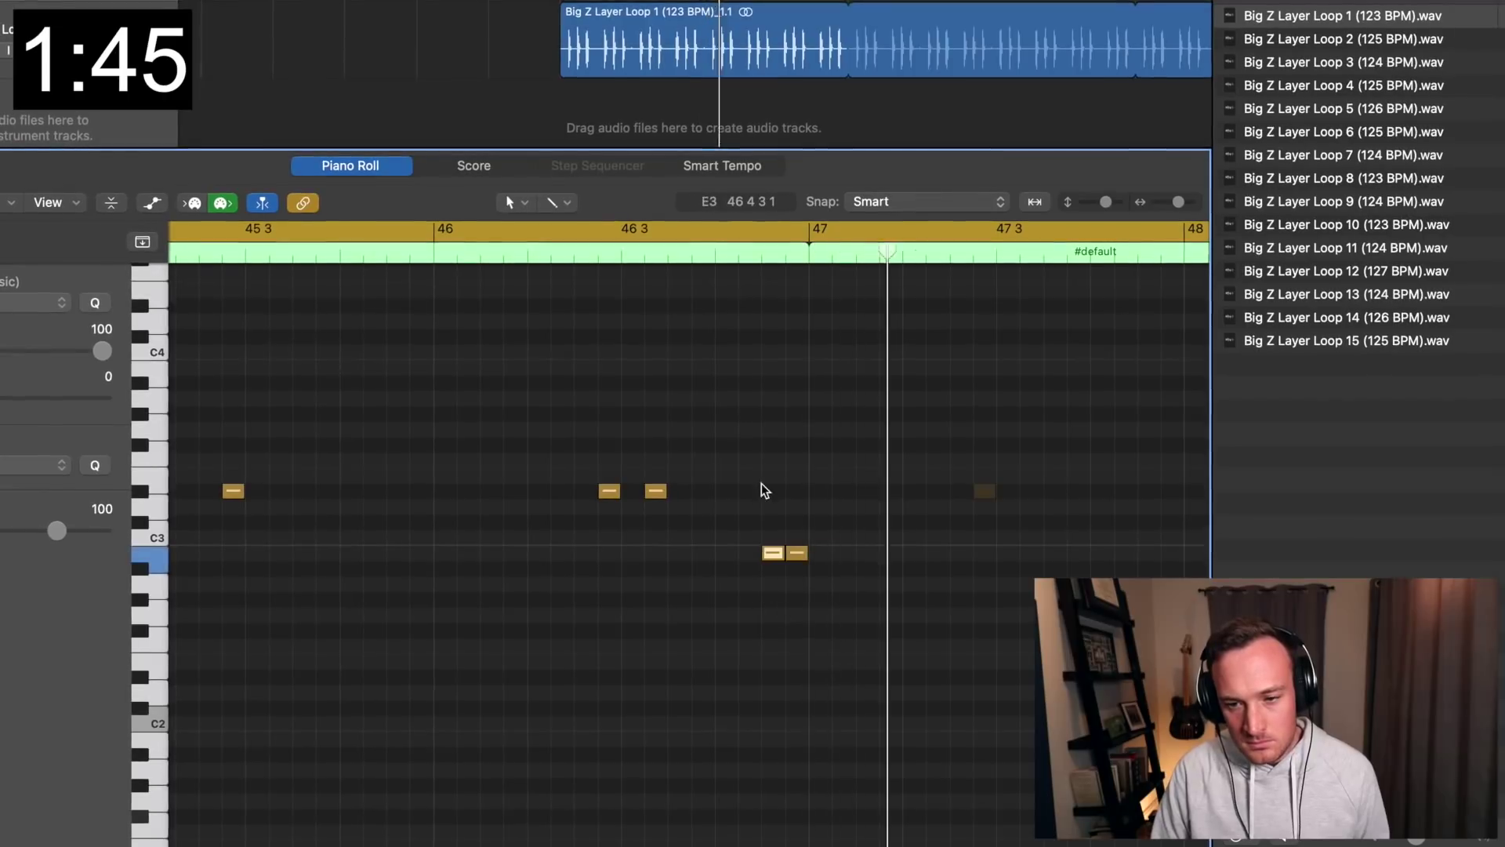
left_click_drag(800, 563, 776, 705)
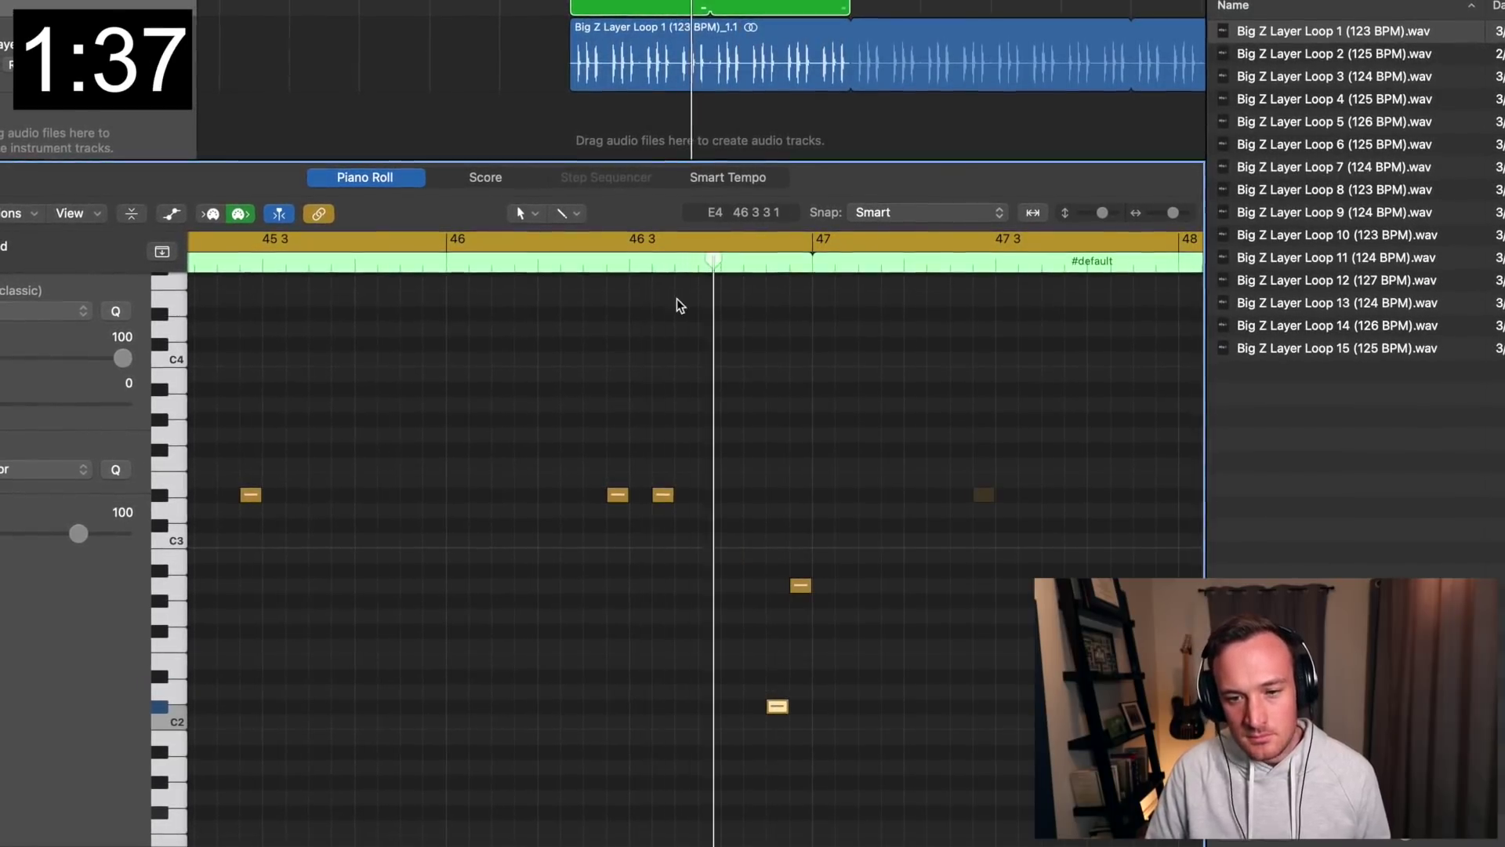
scroll(627, 389, "left", 5)
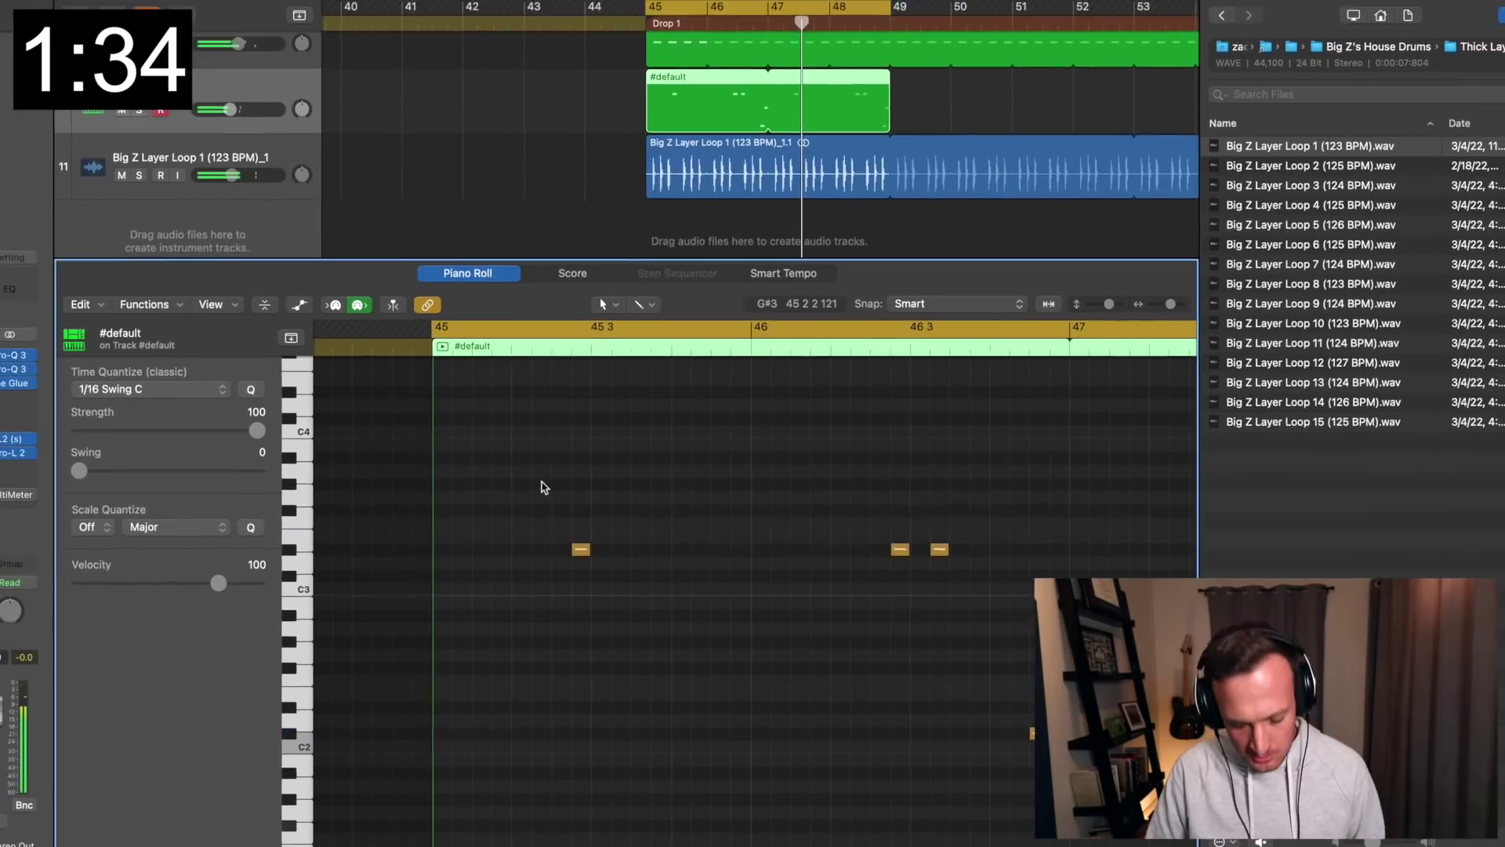
- Close the piano roll, play the whole groove and lower the percussion track's volume to -10.2 dB
key("super+a")
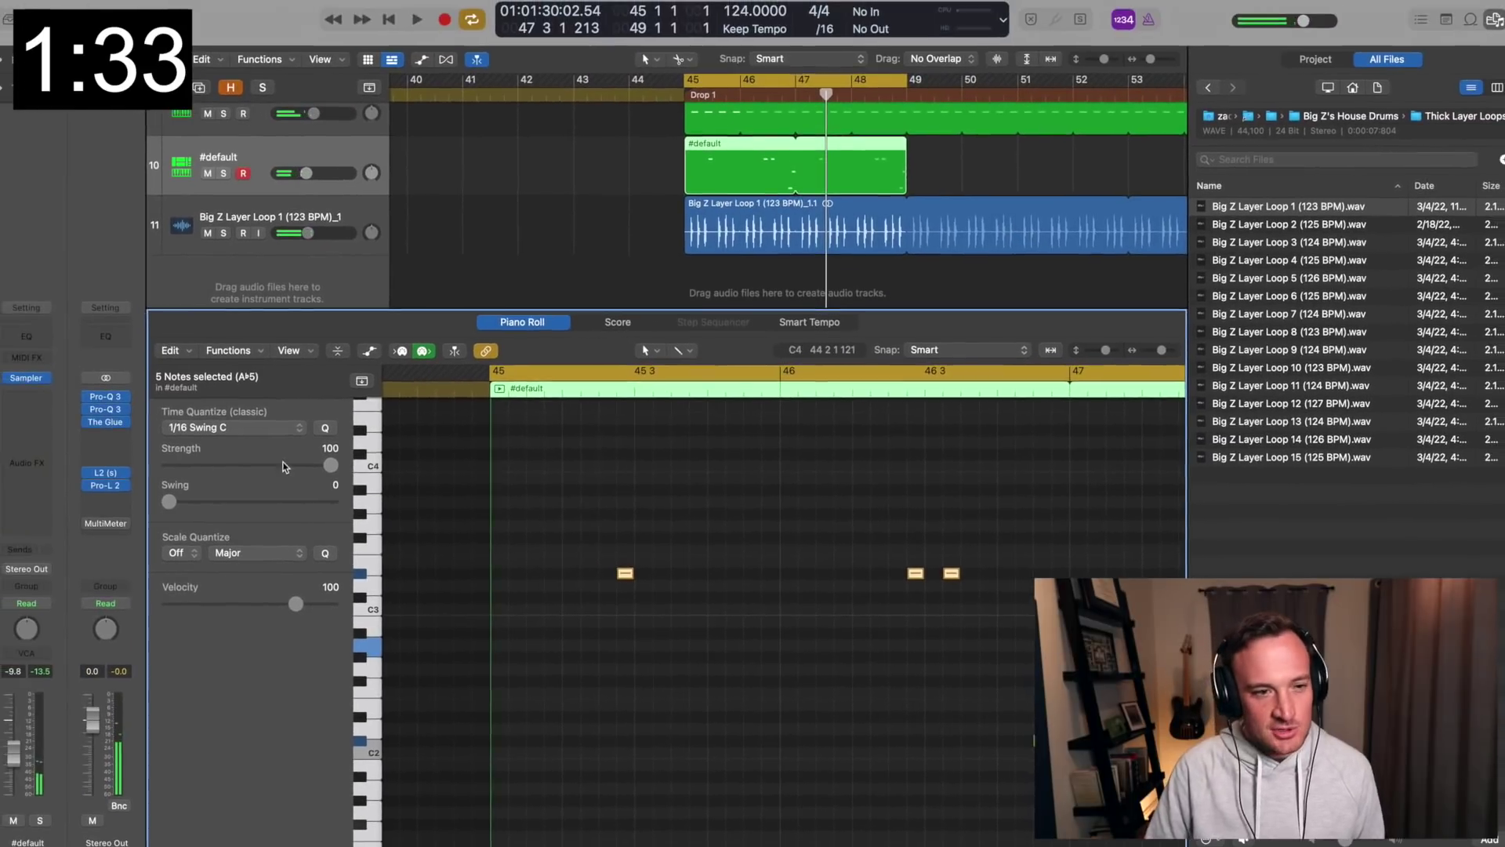
left_click(619, 486)
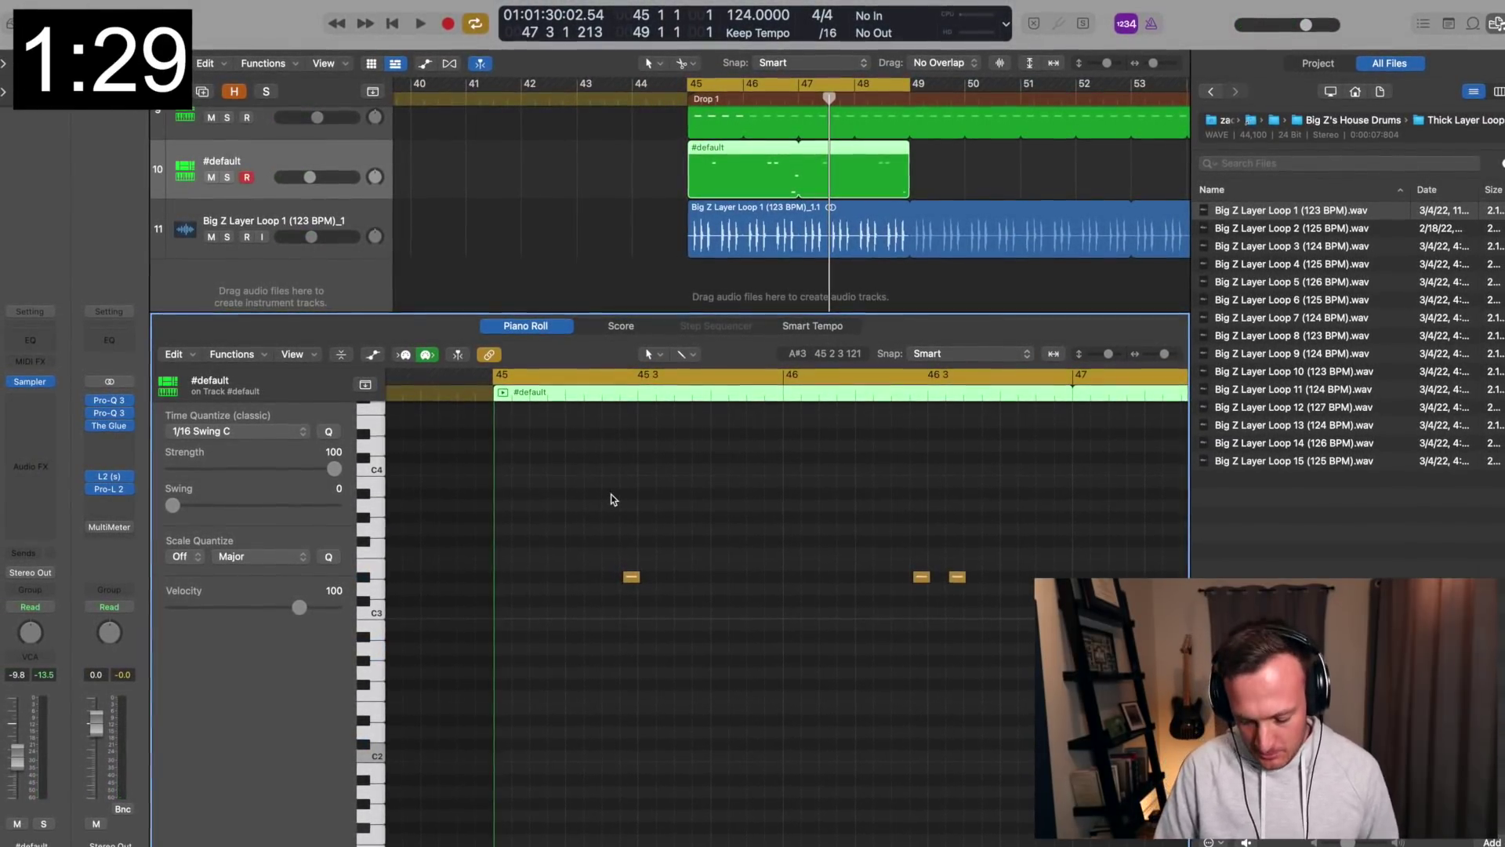
key("e")
key("space")
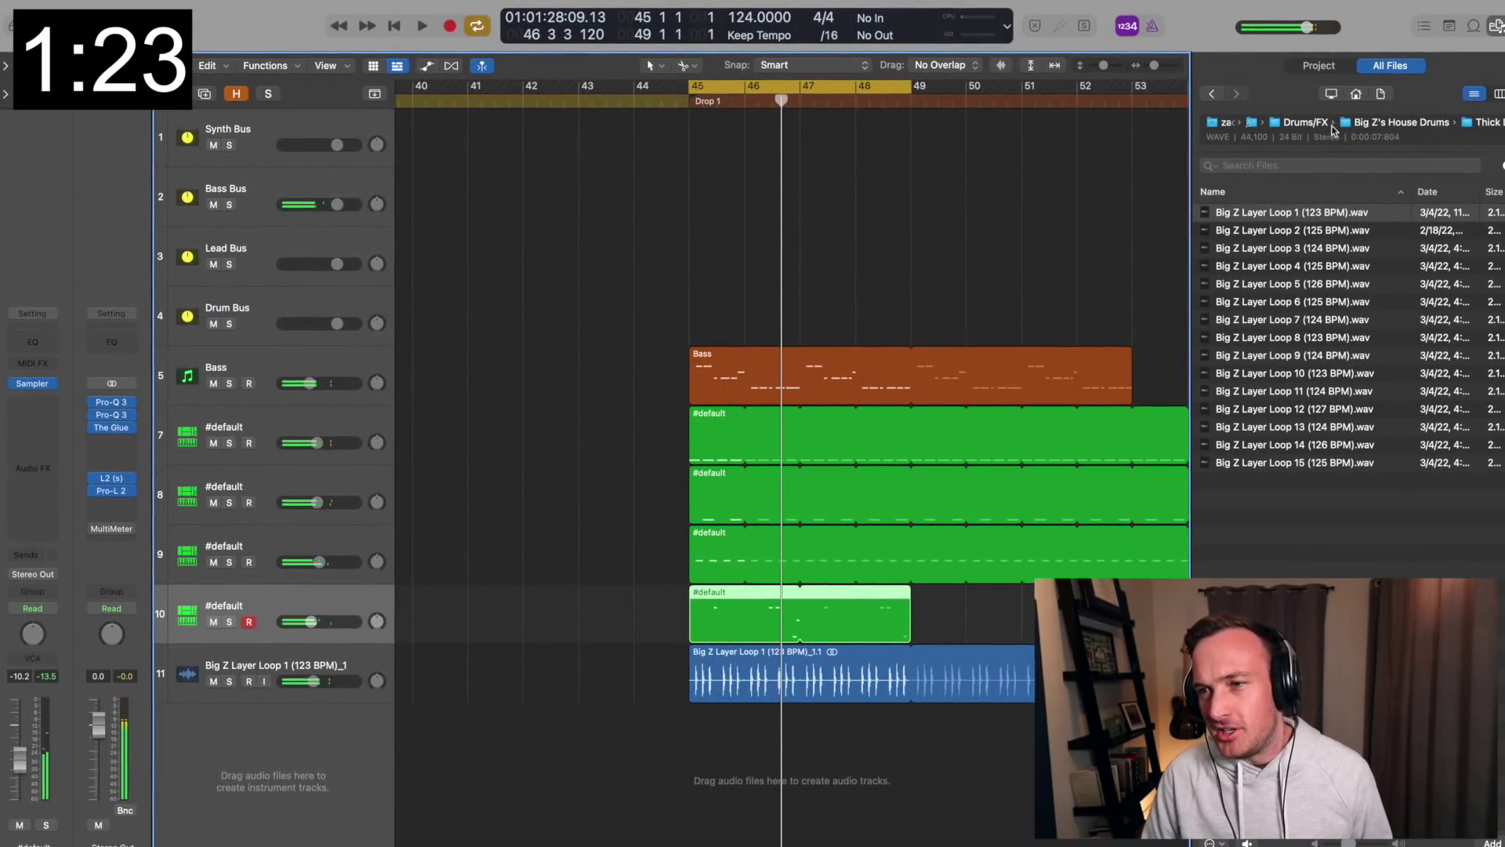
- Place Big Z Shaker Loop 12 and Shaker Loop 15 (124 BPM) on new audio tracks at bar 45 and loop both regions
left_click(1392, 125)
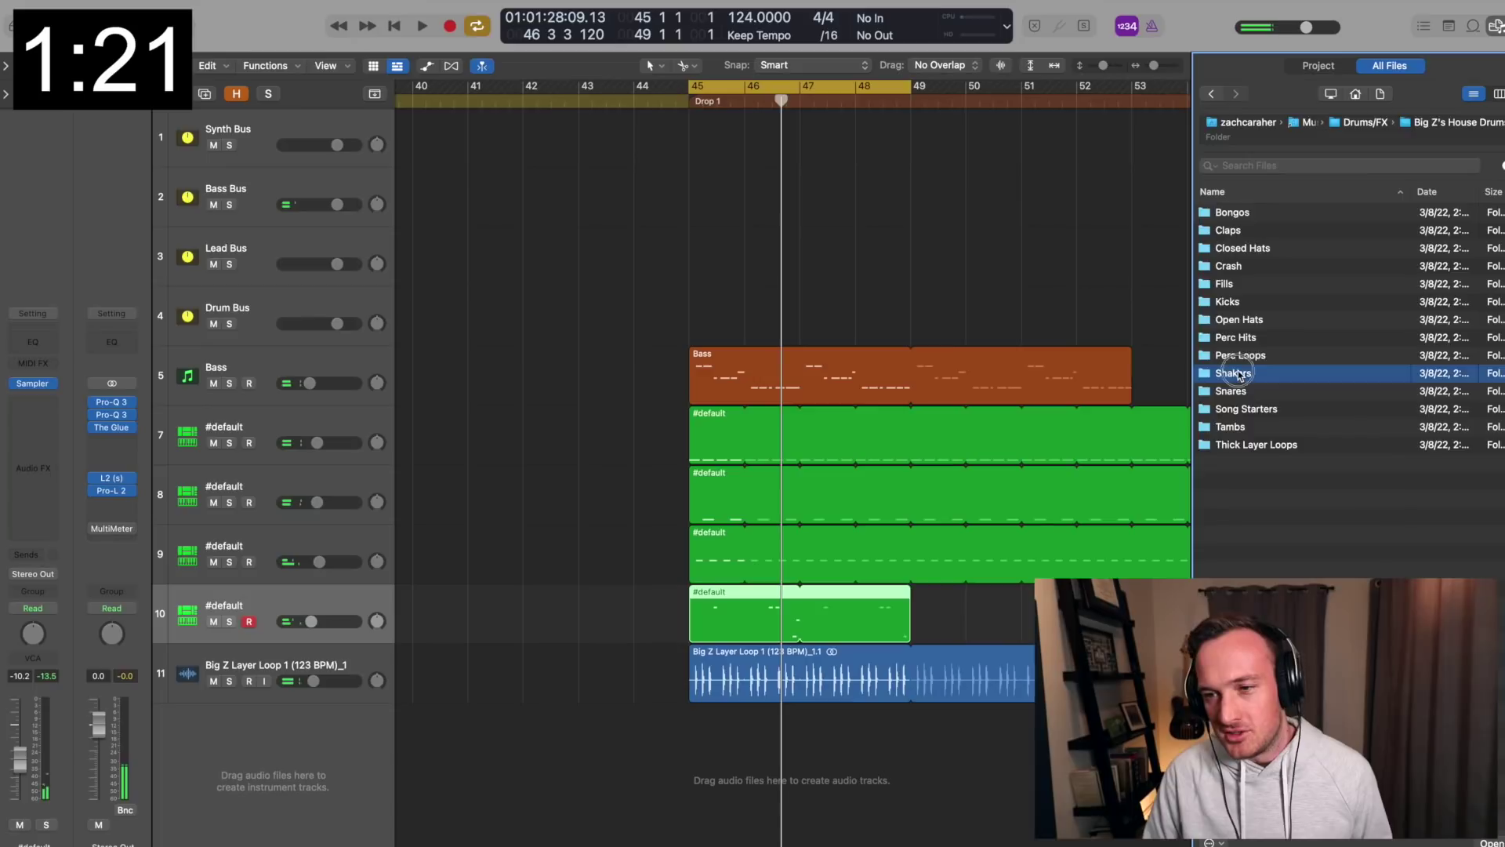
left_click_drag(1266, 571, 696, 745)
left_click_drag(960, 705, 698, 766)
left_click_drag(657, 712, 764, 811)
key("l")
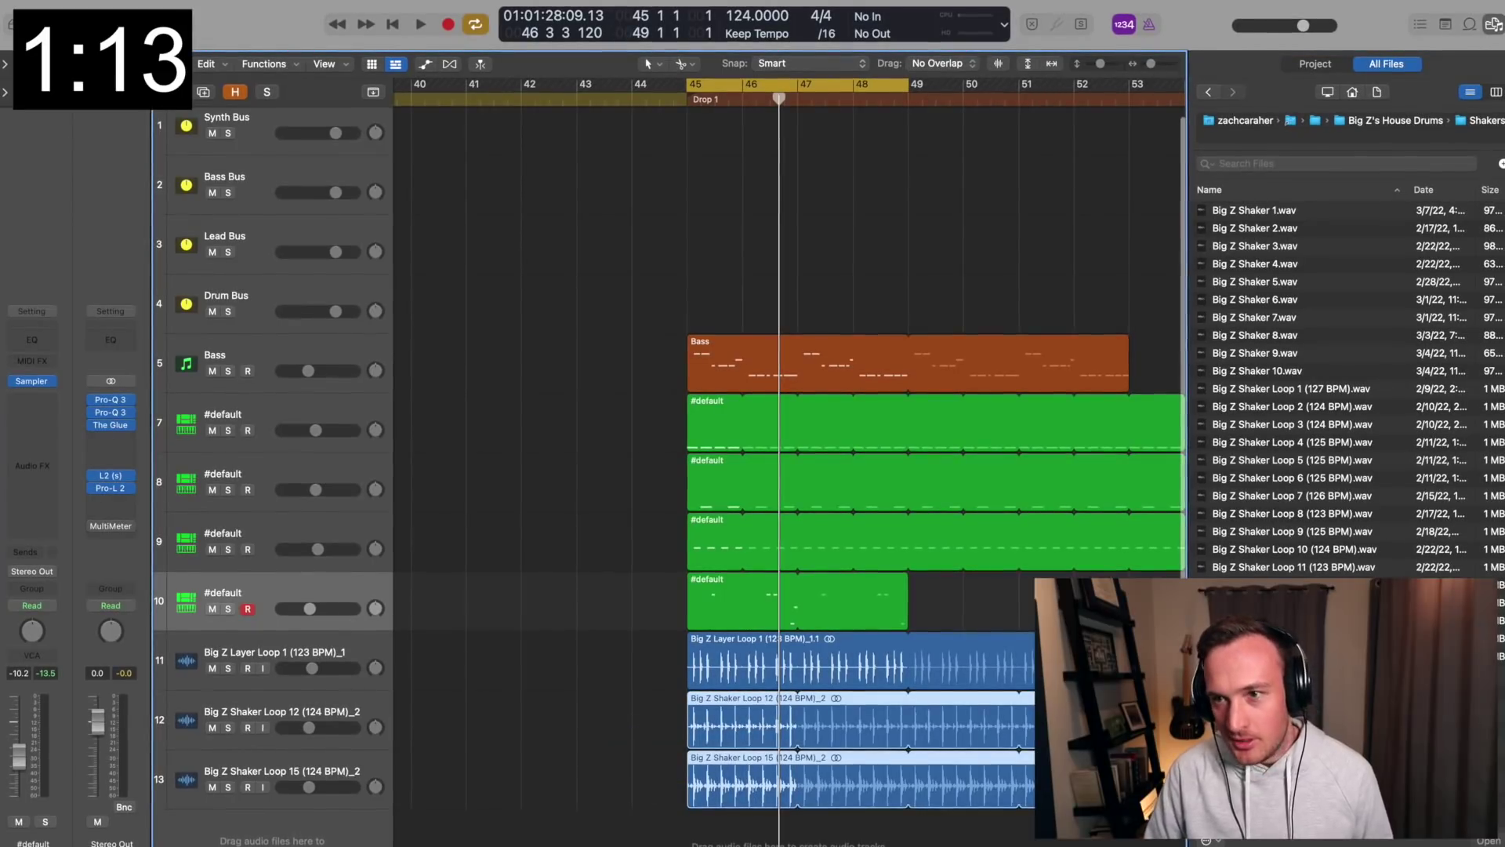
- Place Big Z Tamb Loop 1 (125 BPM) from the Tambs folder on a new audio track at bar 45
left_click(1388, 121)
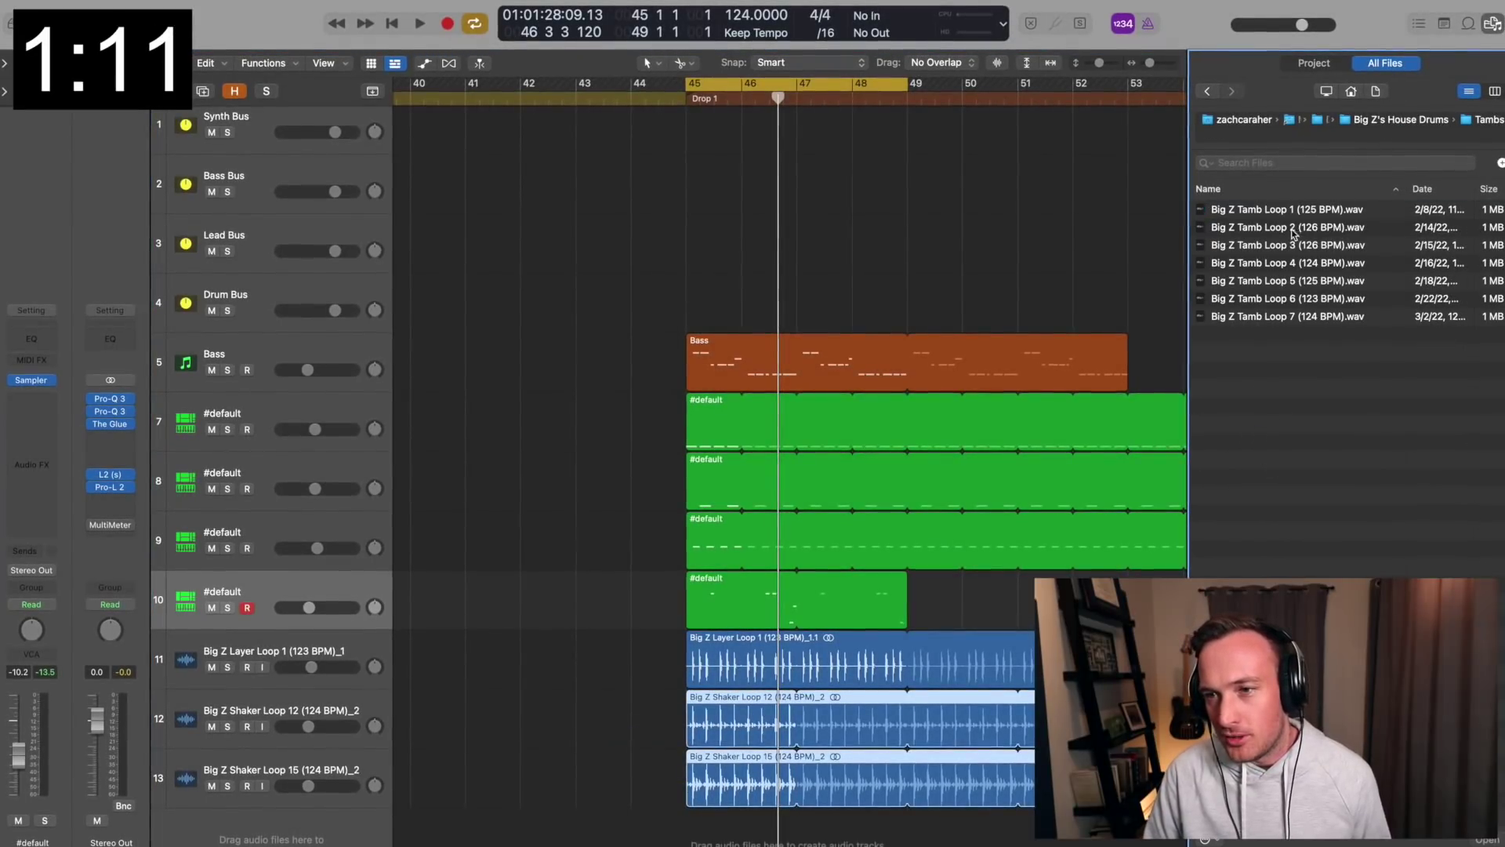
left_click_drag(1254, 210, 636, 793)
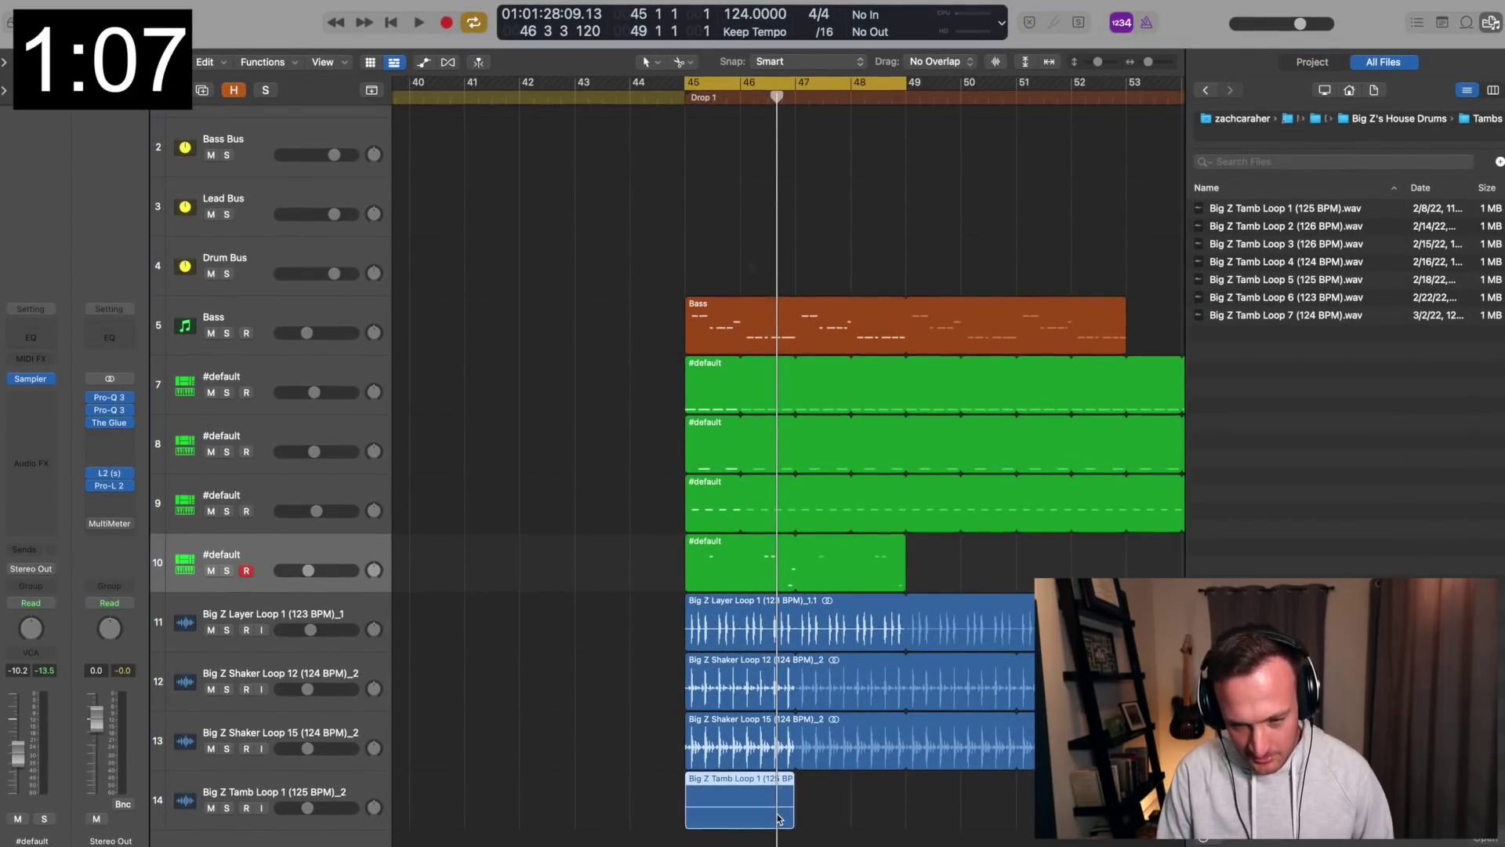
- Finish importing the Big Z Tamb Loop 1 region, loop it and mute its track
key("Return")
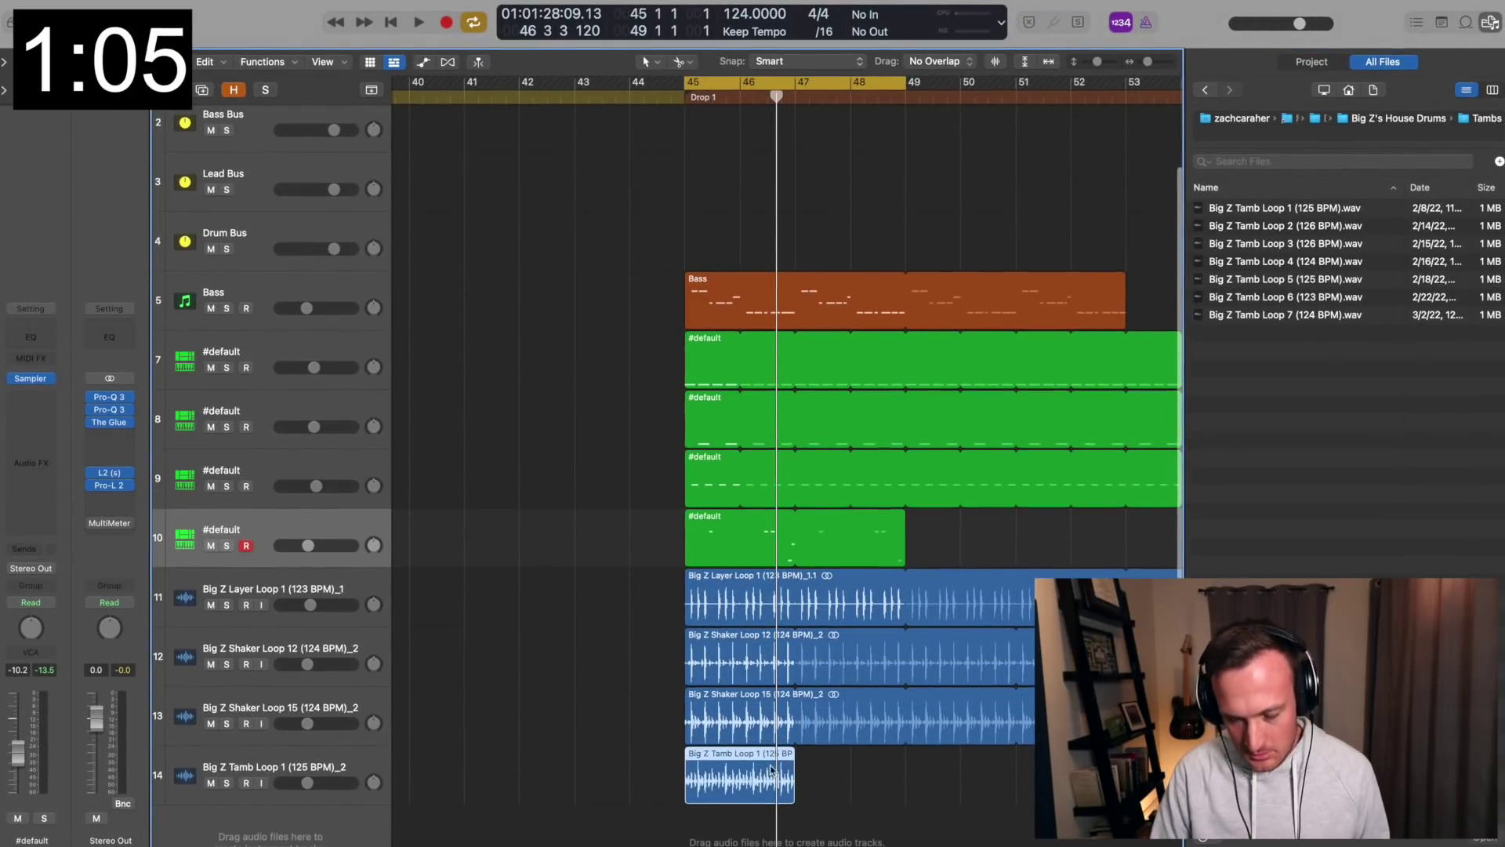
key("l")
left_click(210, 783)
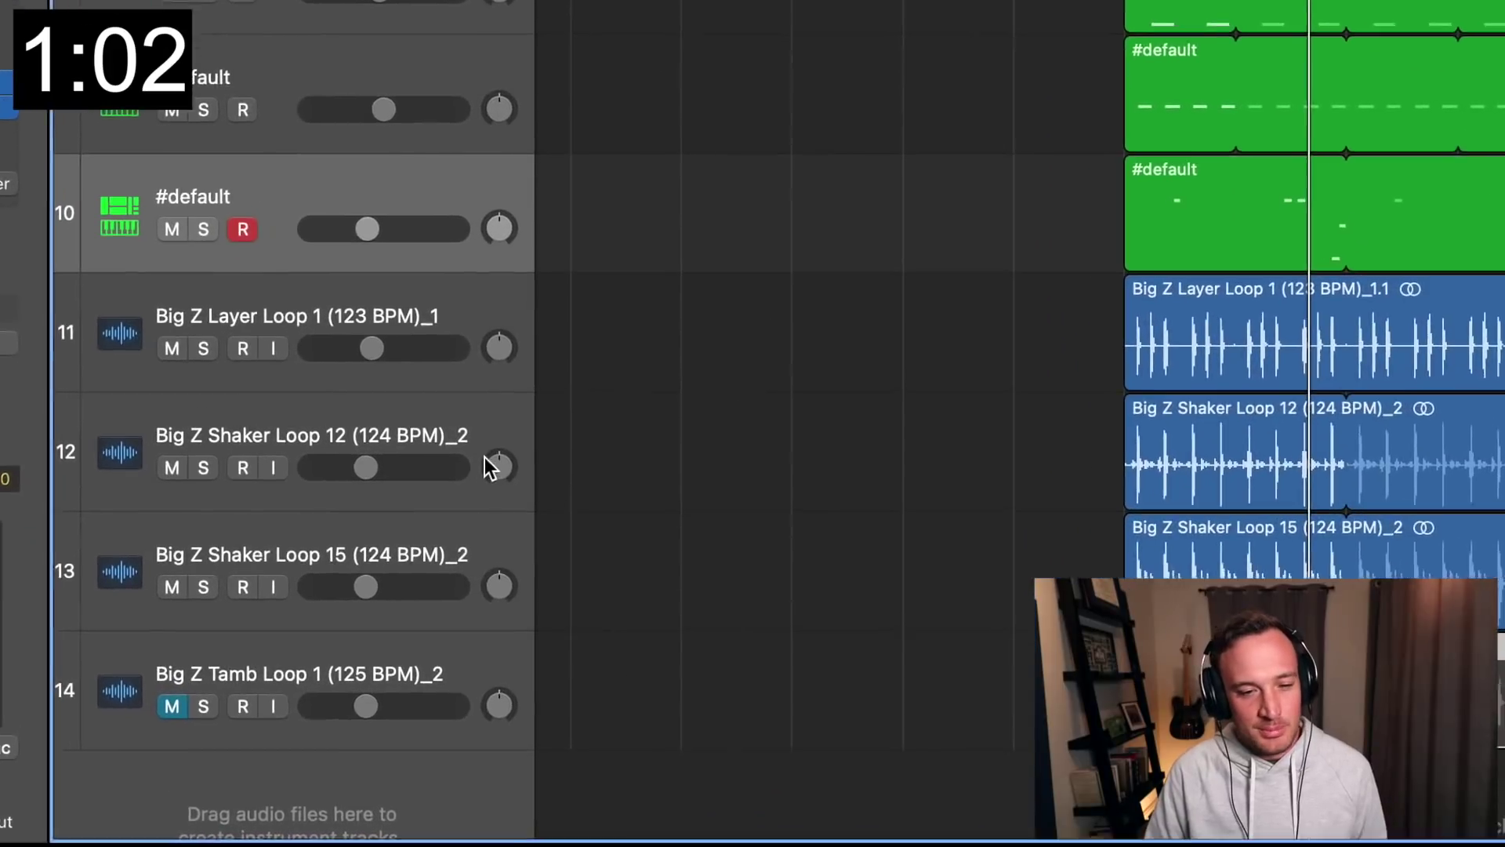
- Pan Shaker Loop 12 to -47 and Shaker Loop 15 to +47, and lower both shaker tracks' volume to -23.5 dB during playback
left_click_drag(500, 468, 501, 552)
left_click_drag(470, 608, 470, 555)
key("space")
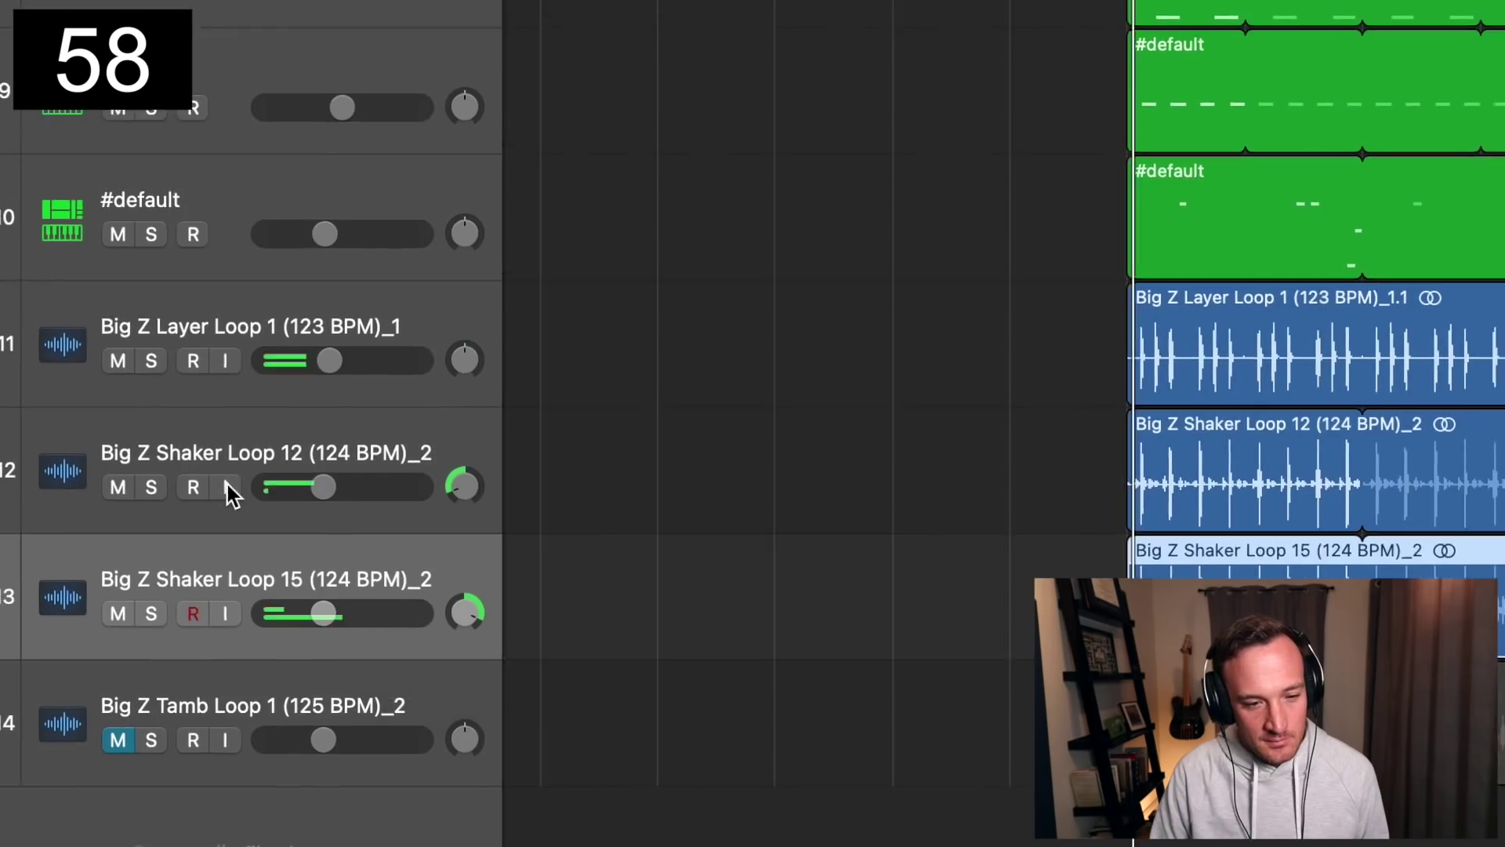
left_click_drag(323, 487, 282, 486)
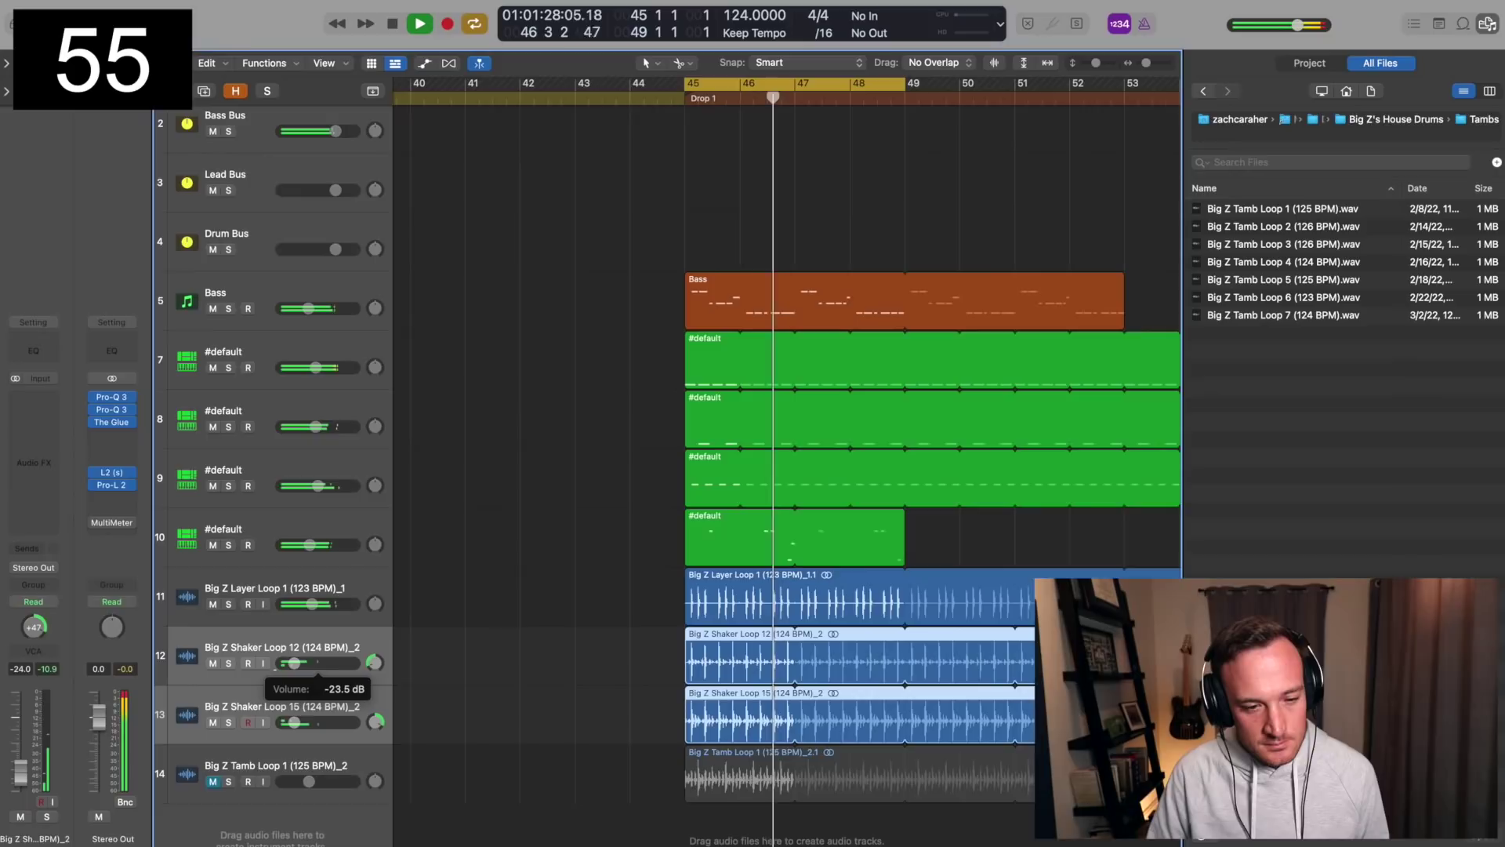
- Unmute the Big Z Tamb Loop 1 track and lower its volume to -26.5 dB
left_click(170, 732)
left_click(212, 782)
left_click(218, 752)
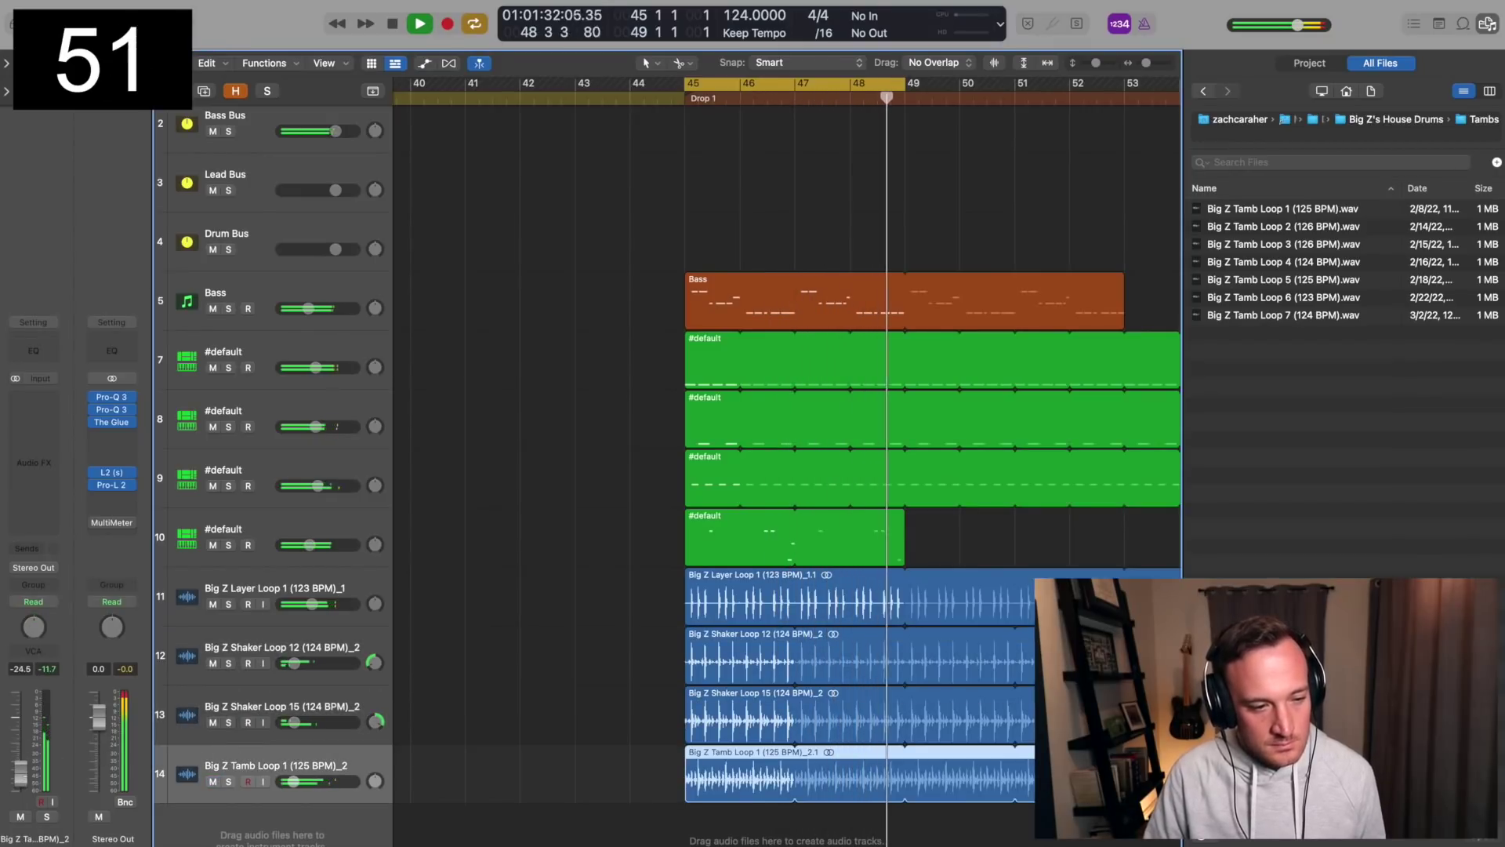
scroll(572, 594, "down", 1)
scroll(570, 591, "right", 2)
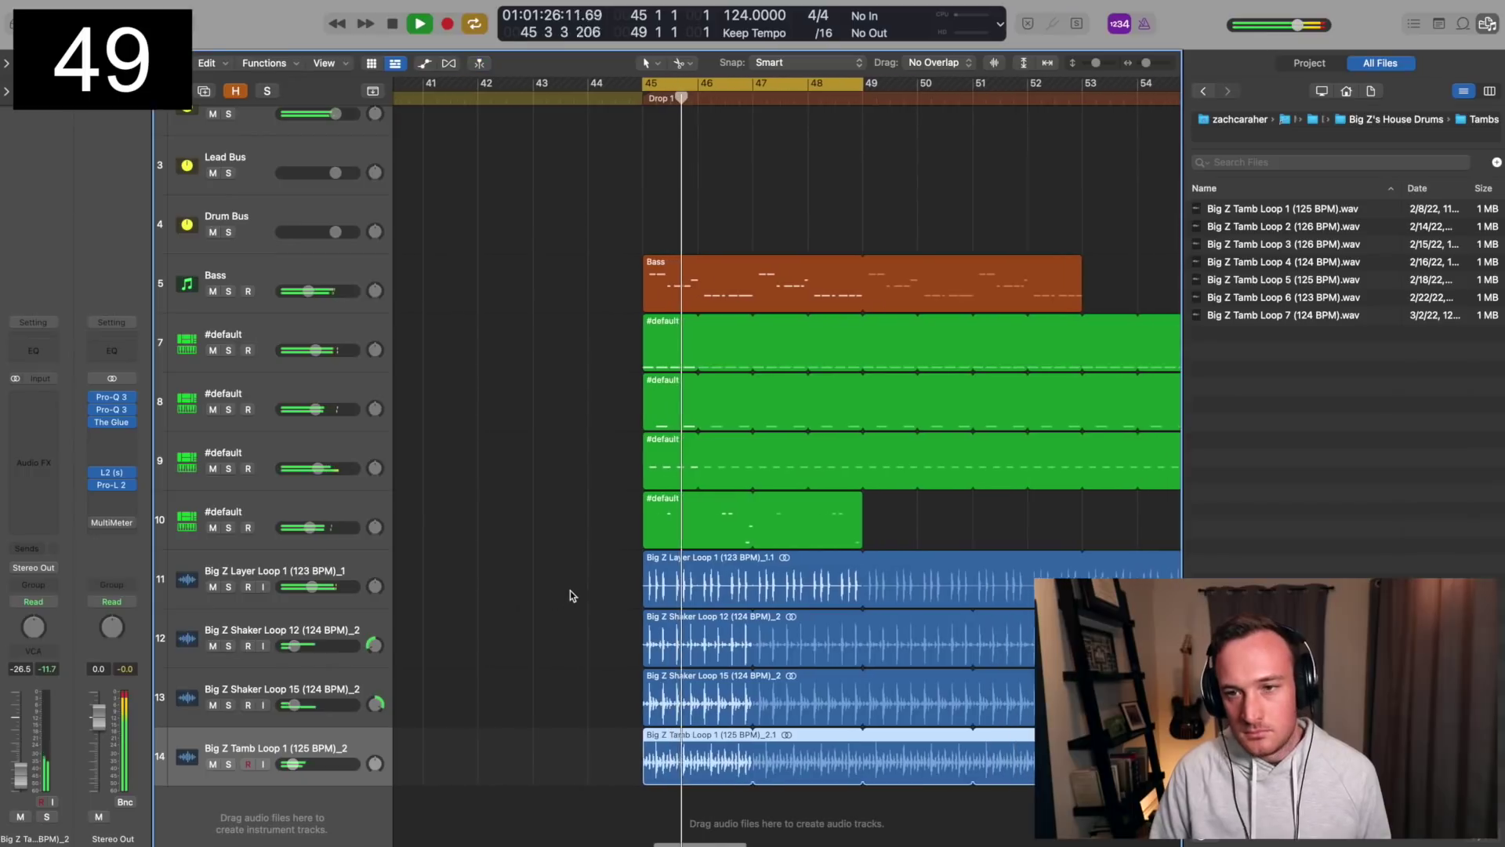
- Place Big Z Fill 11 (124 BPM) from the Fills folder on a new audio track at bar 48 and set its volume to -12.4 dB
left_click(1377, 119)
double_click(1232, 284)
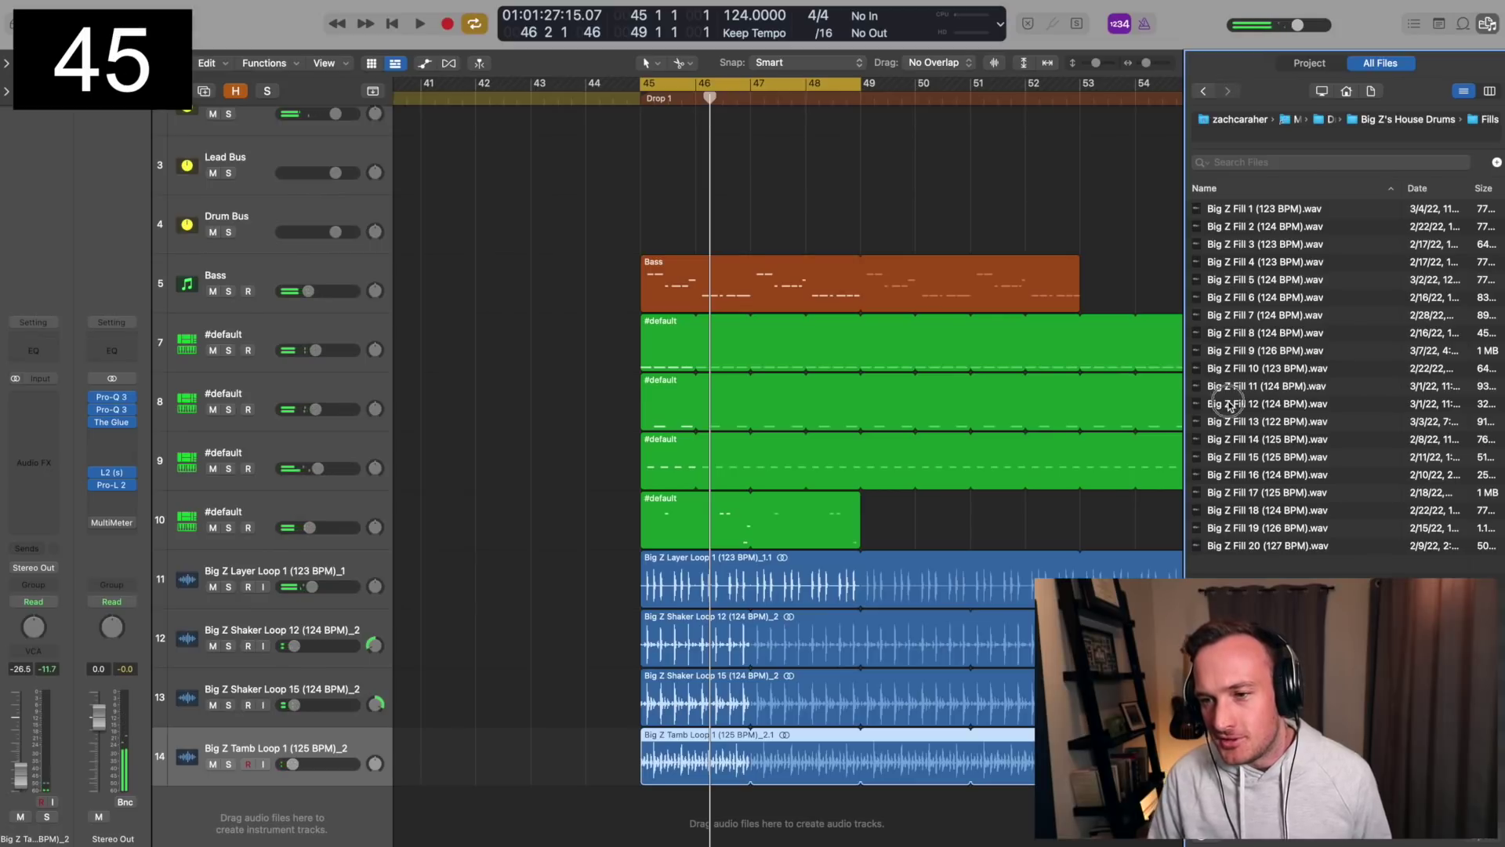
left_click(1235, 390)
left_click_drag(1135, 427, 811, 815)
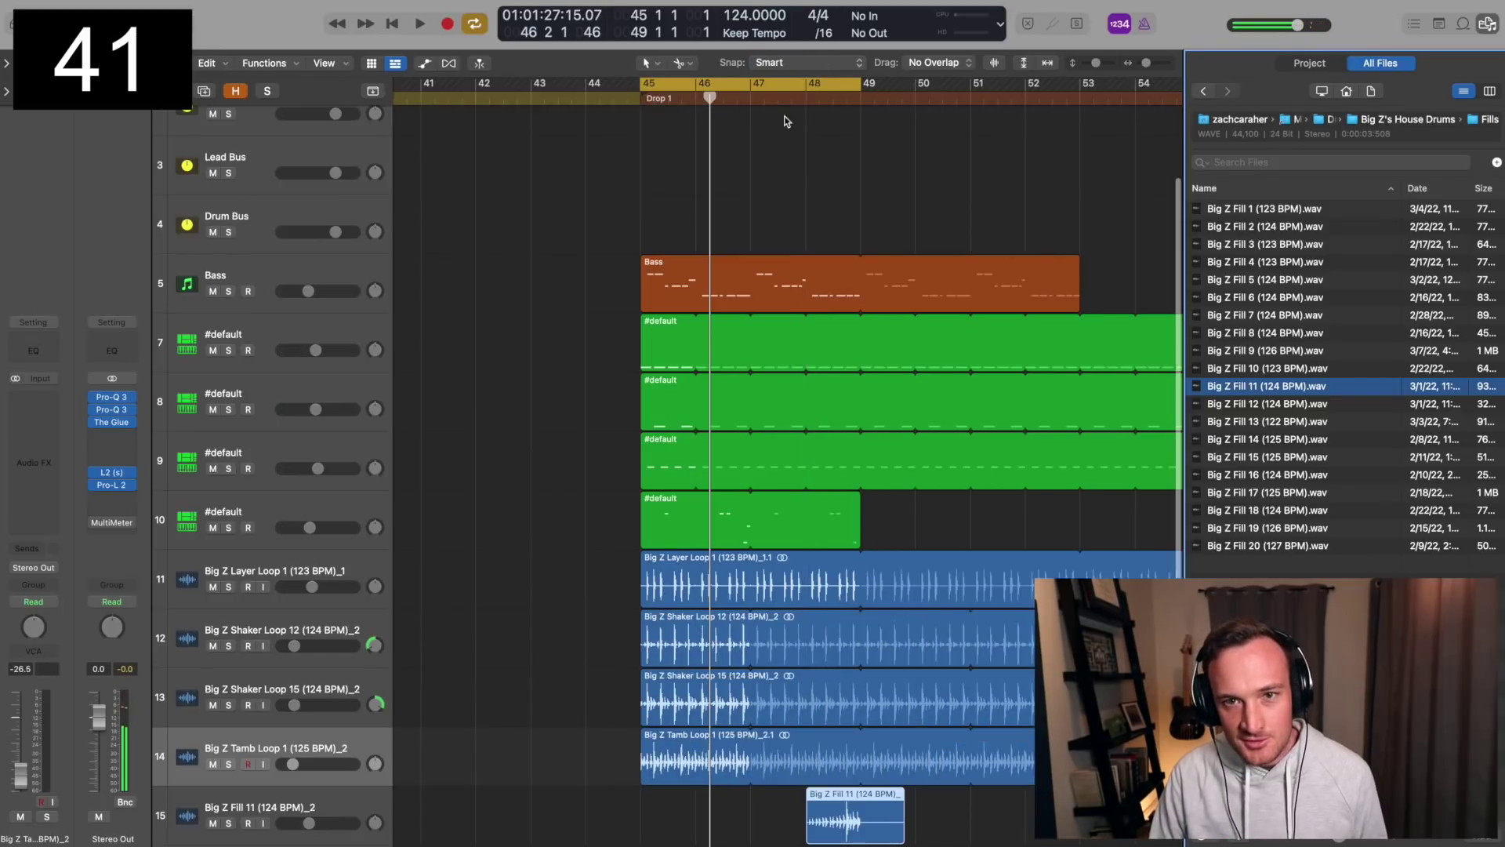
key("space")
key("Down")
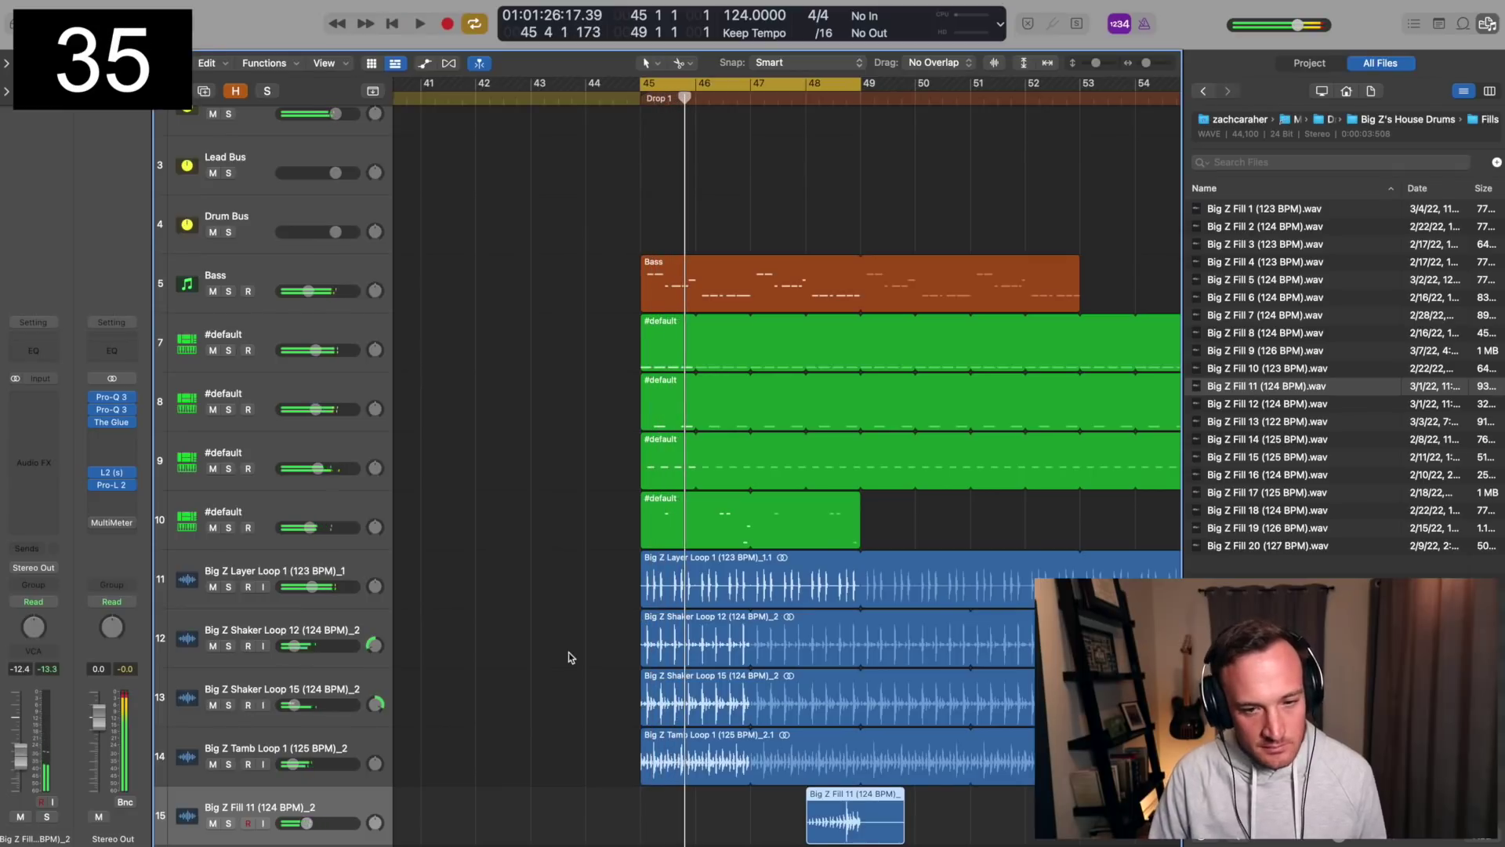
- Select all drum, loop and fill tracks from 7 to 15 and route their output to Bus 27
scroll(625, 577, "down", 1)
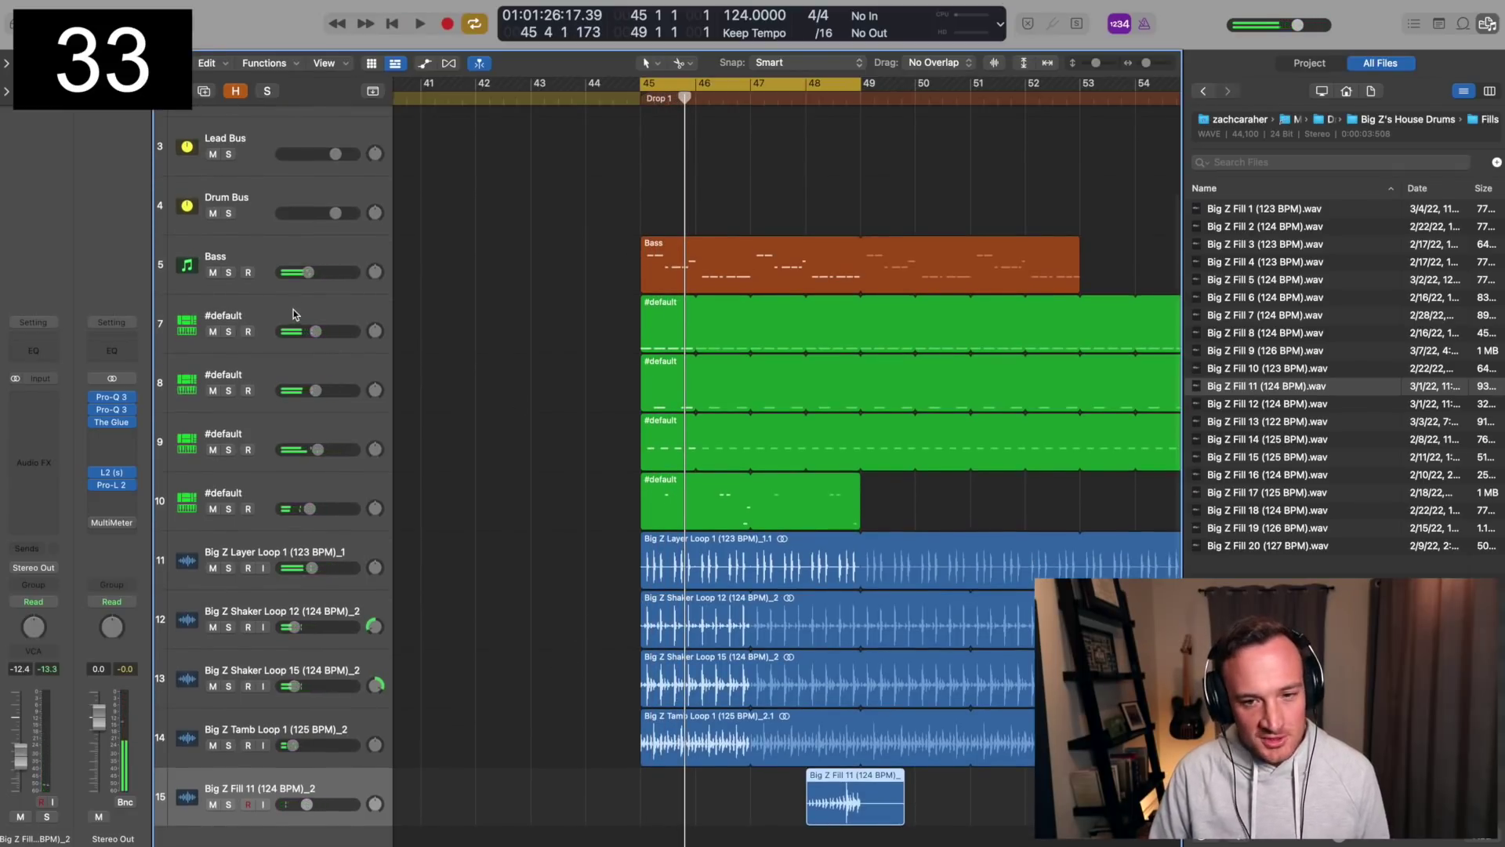
left_click(239, 310, "shift")
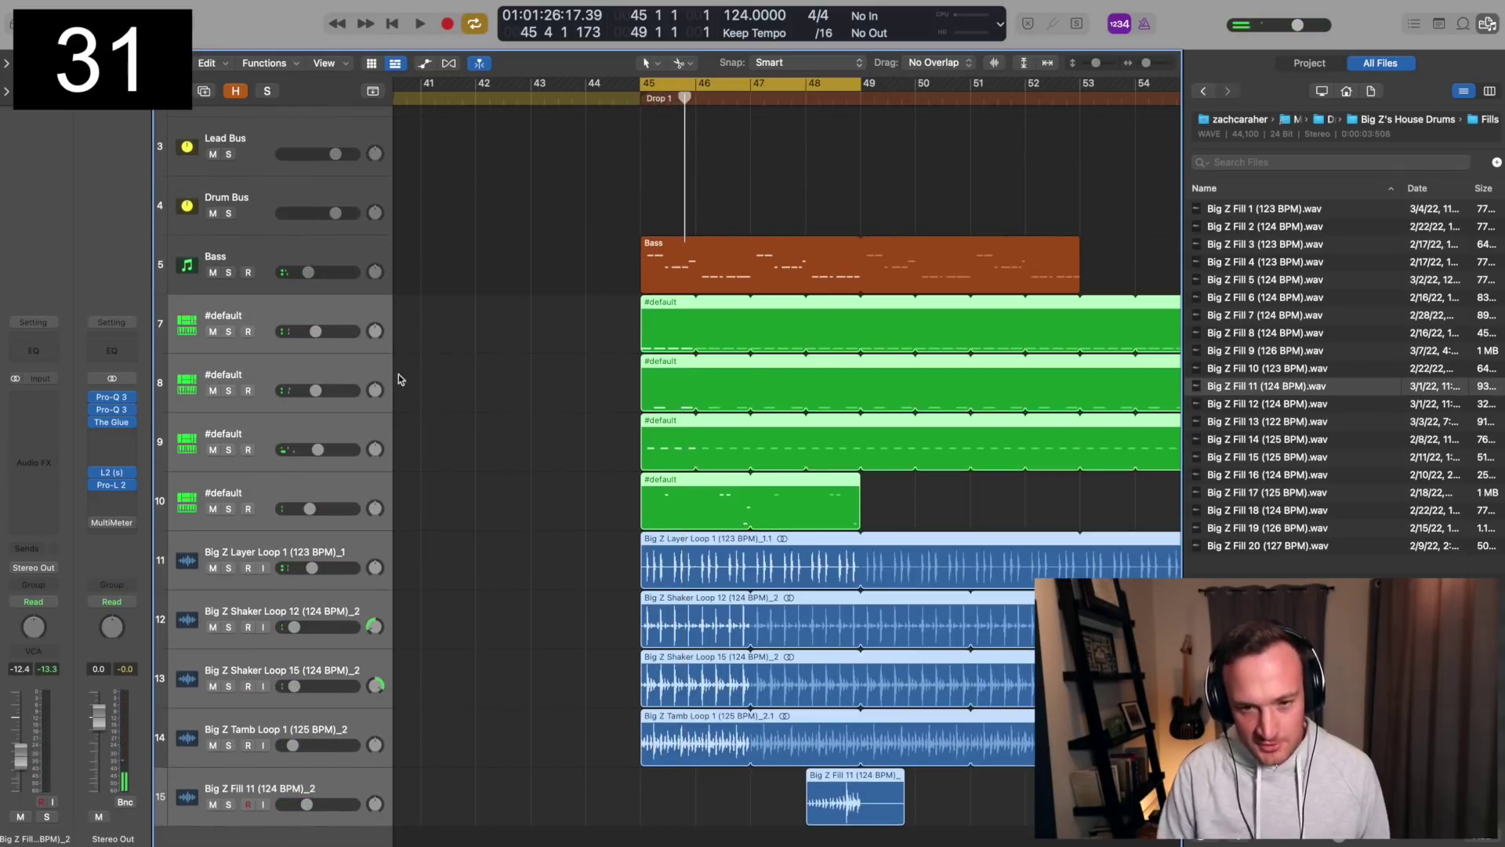
key("x")
left_click(492, 563)
mouse_move(554, 634)
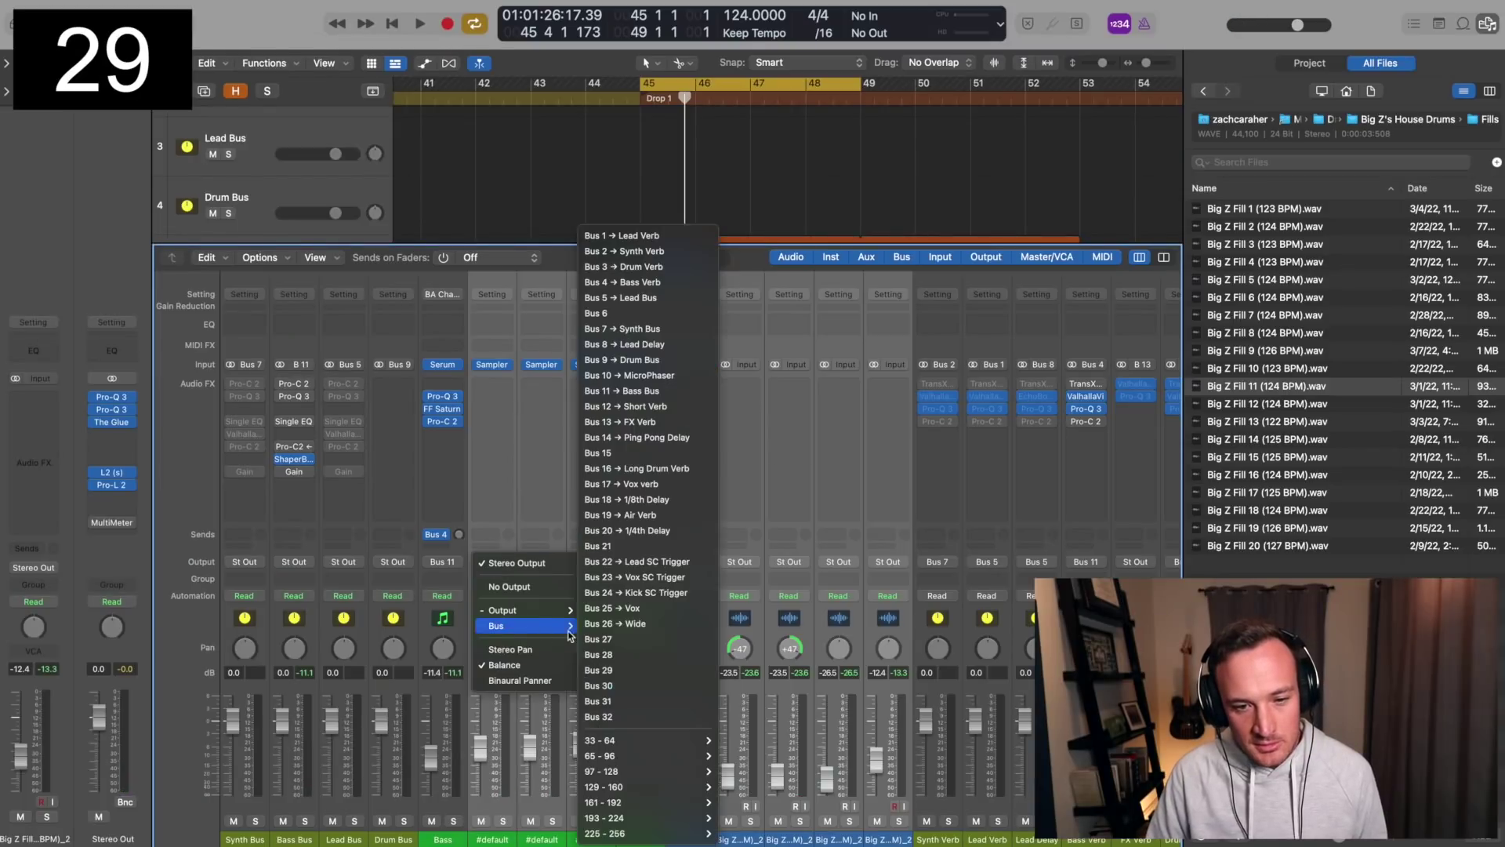
left_click(610, 639)
key("x")
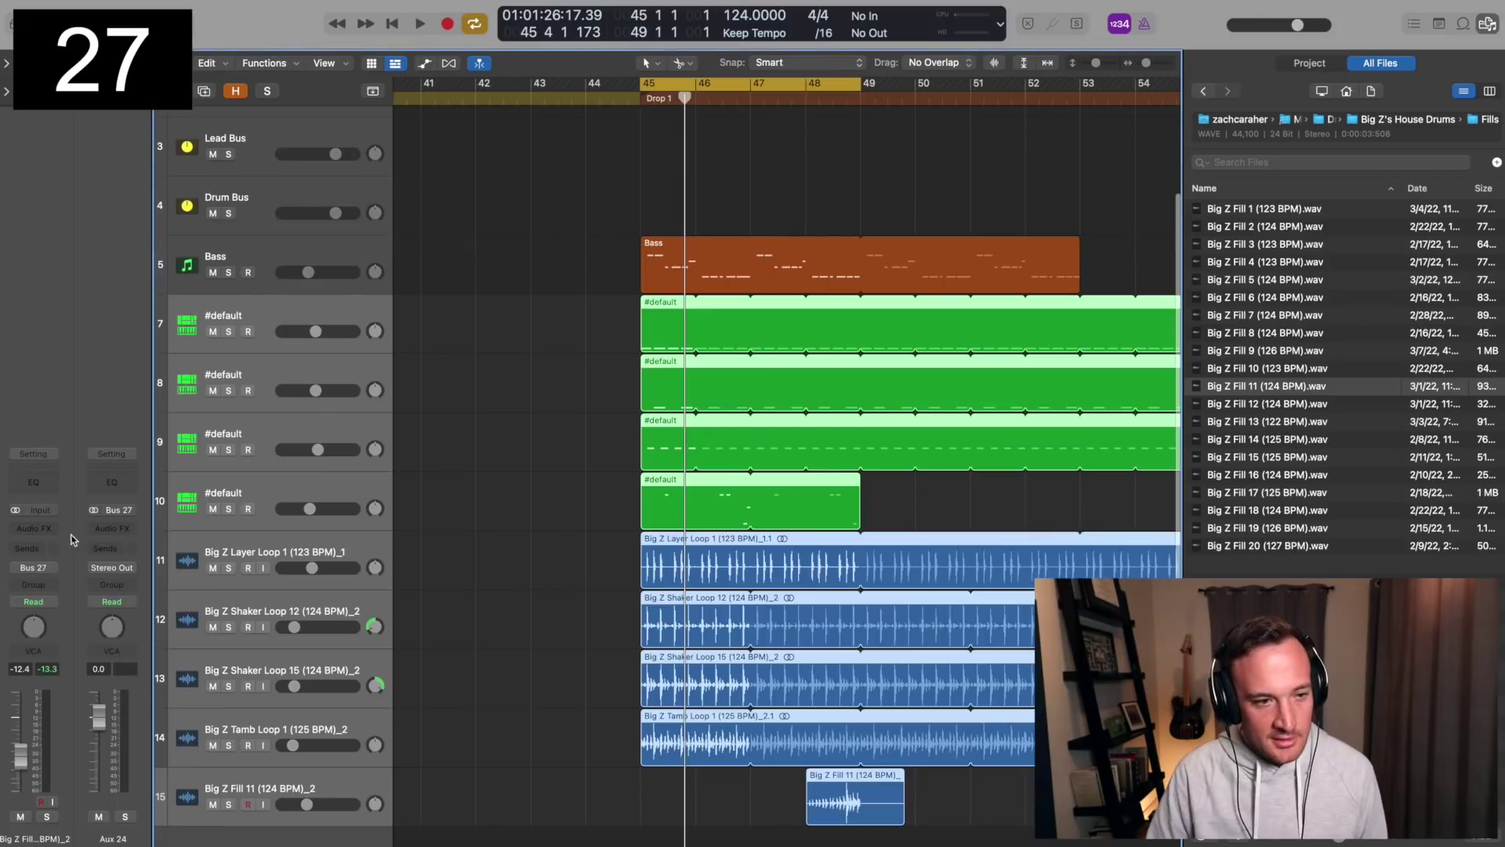
- Add Pro-C 2 to the Bus 27 aux, using the Classic style with a hard knee, a slower attack and a lower threshold
left_click(110, 531)
left_click(143, 567)
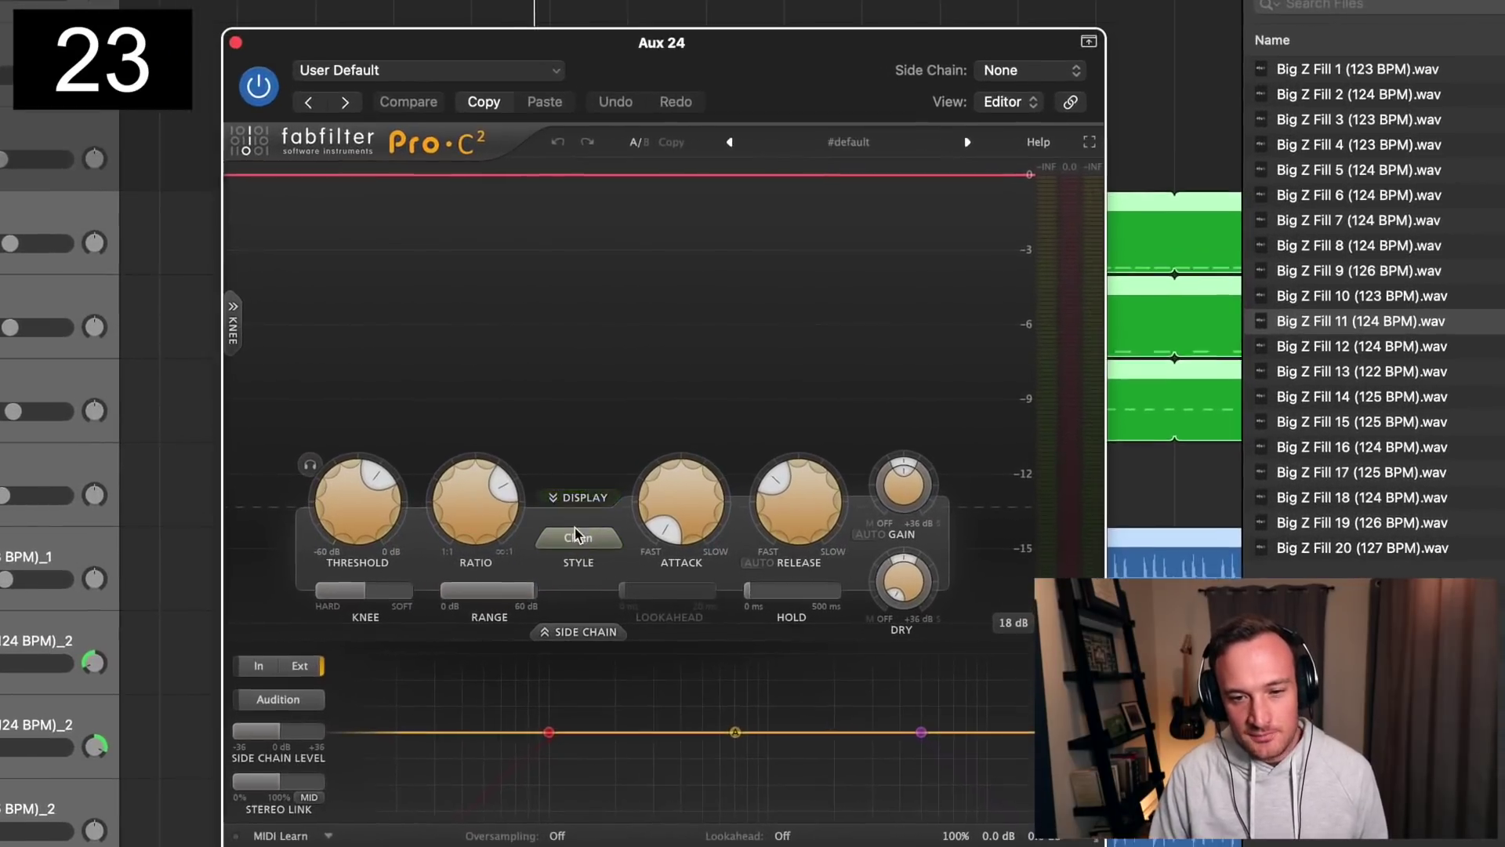
left_click(662, 541)
left_click(561, 594)
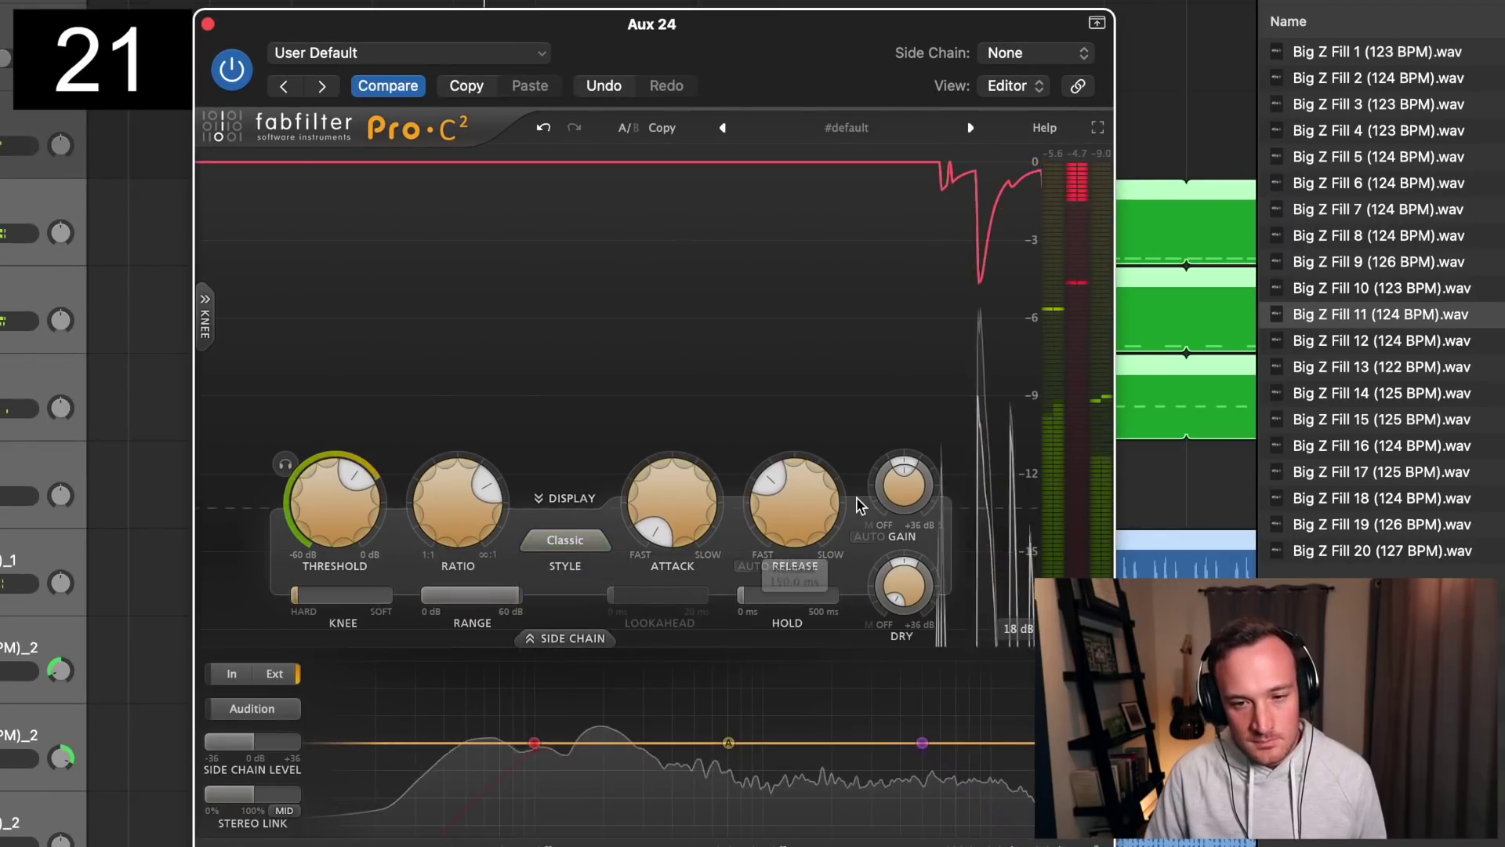
left_click_drag(700, 427, 688, 394)
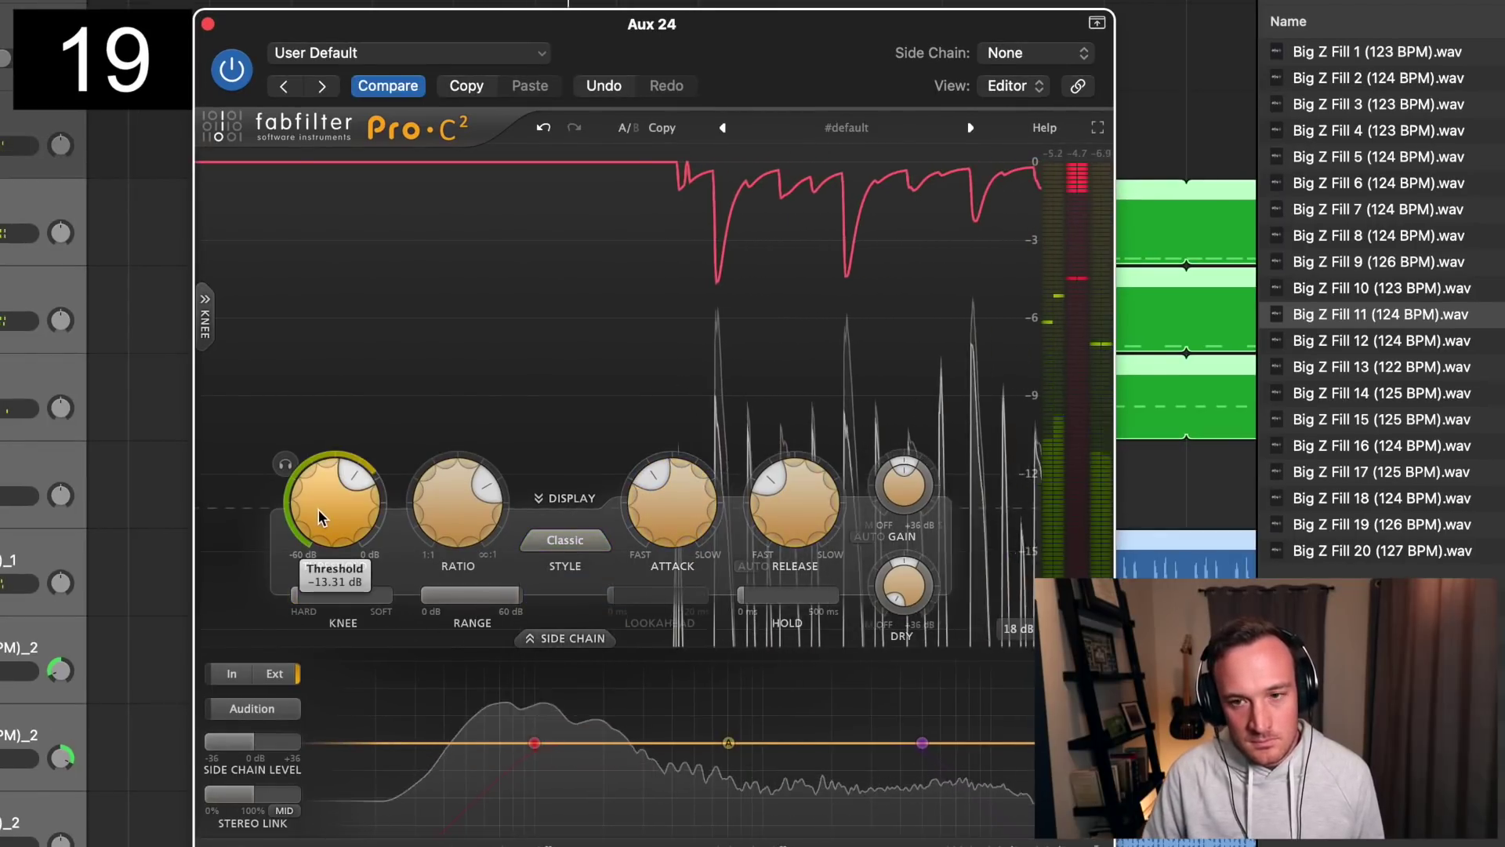
left_click_drag(319, 502, 323, 535)
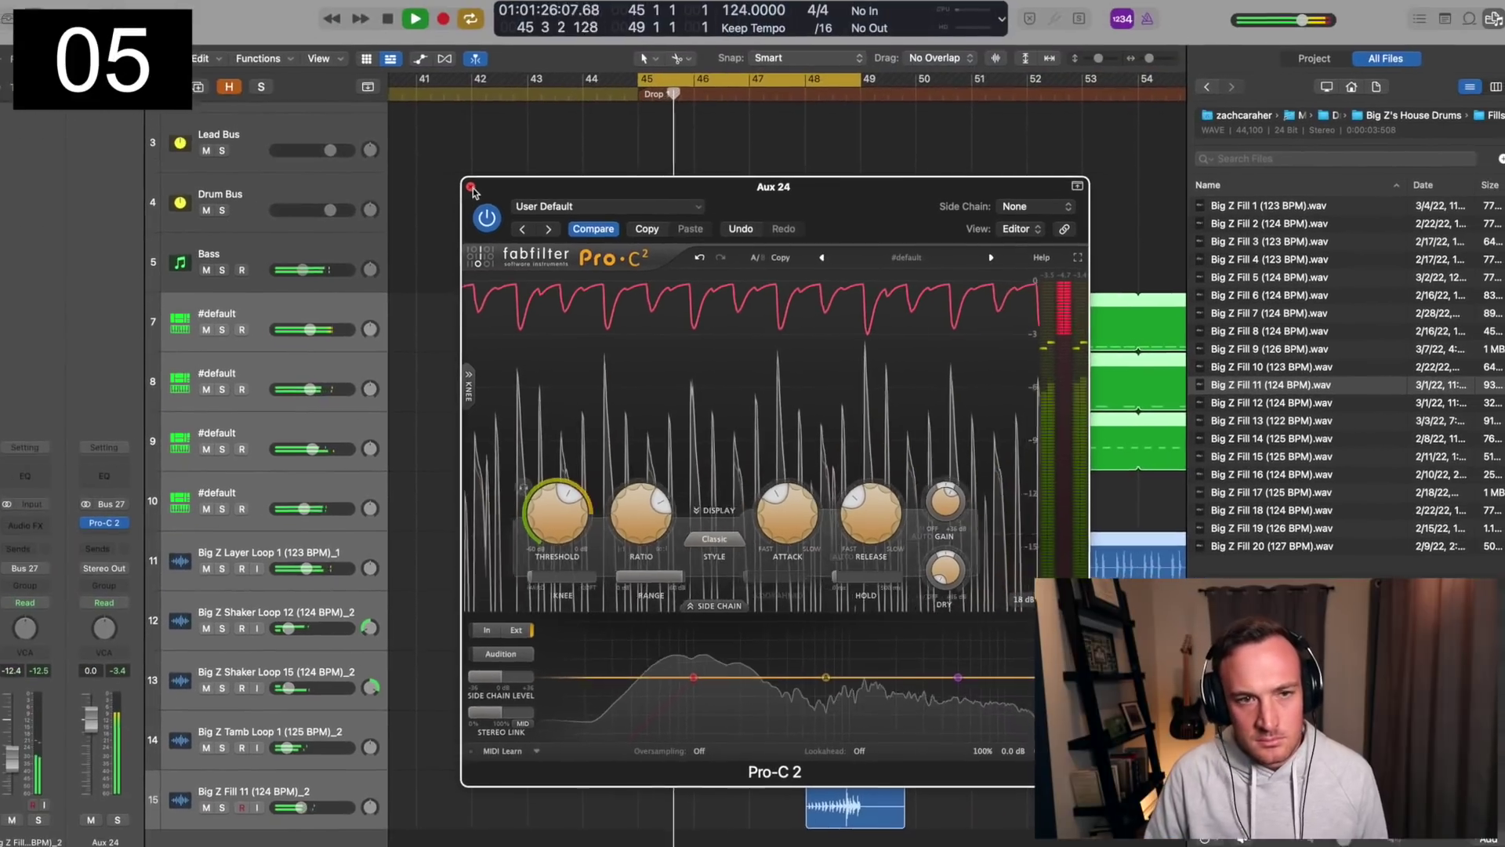
left_click(475, 188)
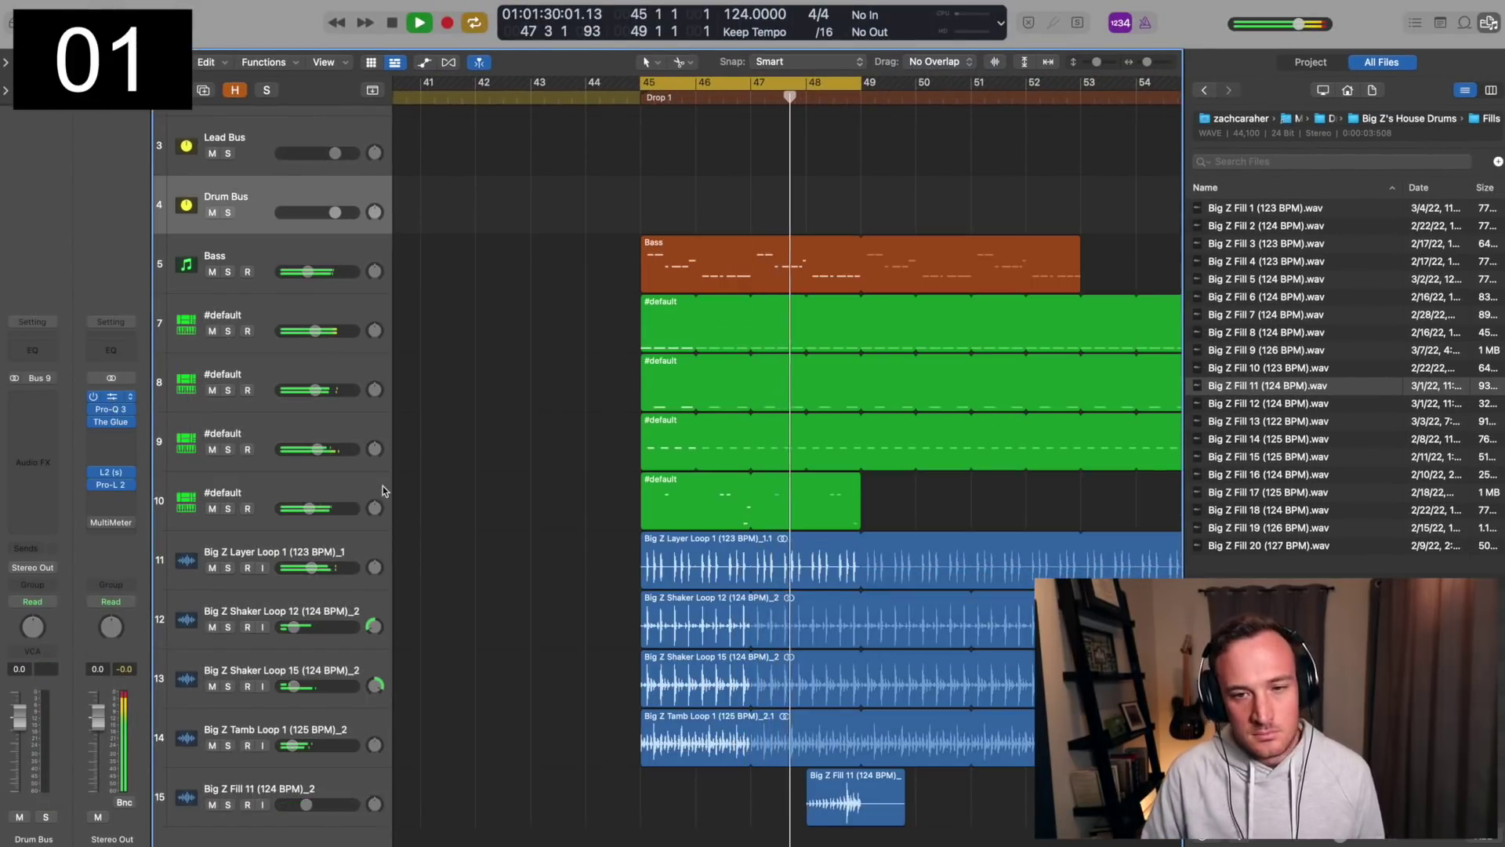
- Check the mix's spectrum in the Pro-Q 3 on the stereo output and stop playback
left_click(538, 337)
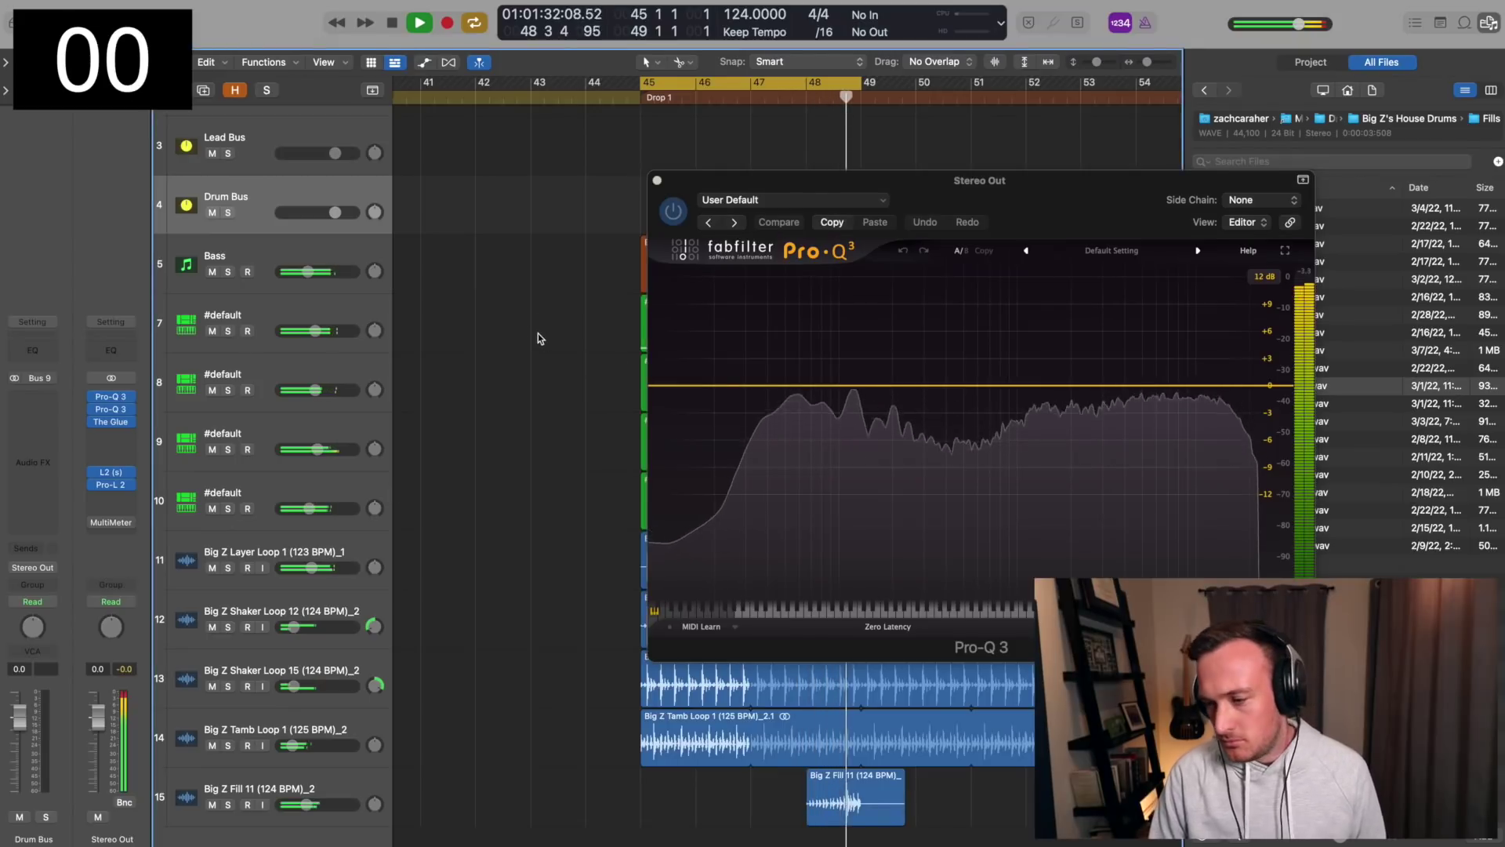
key("space")
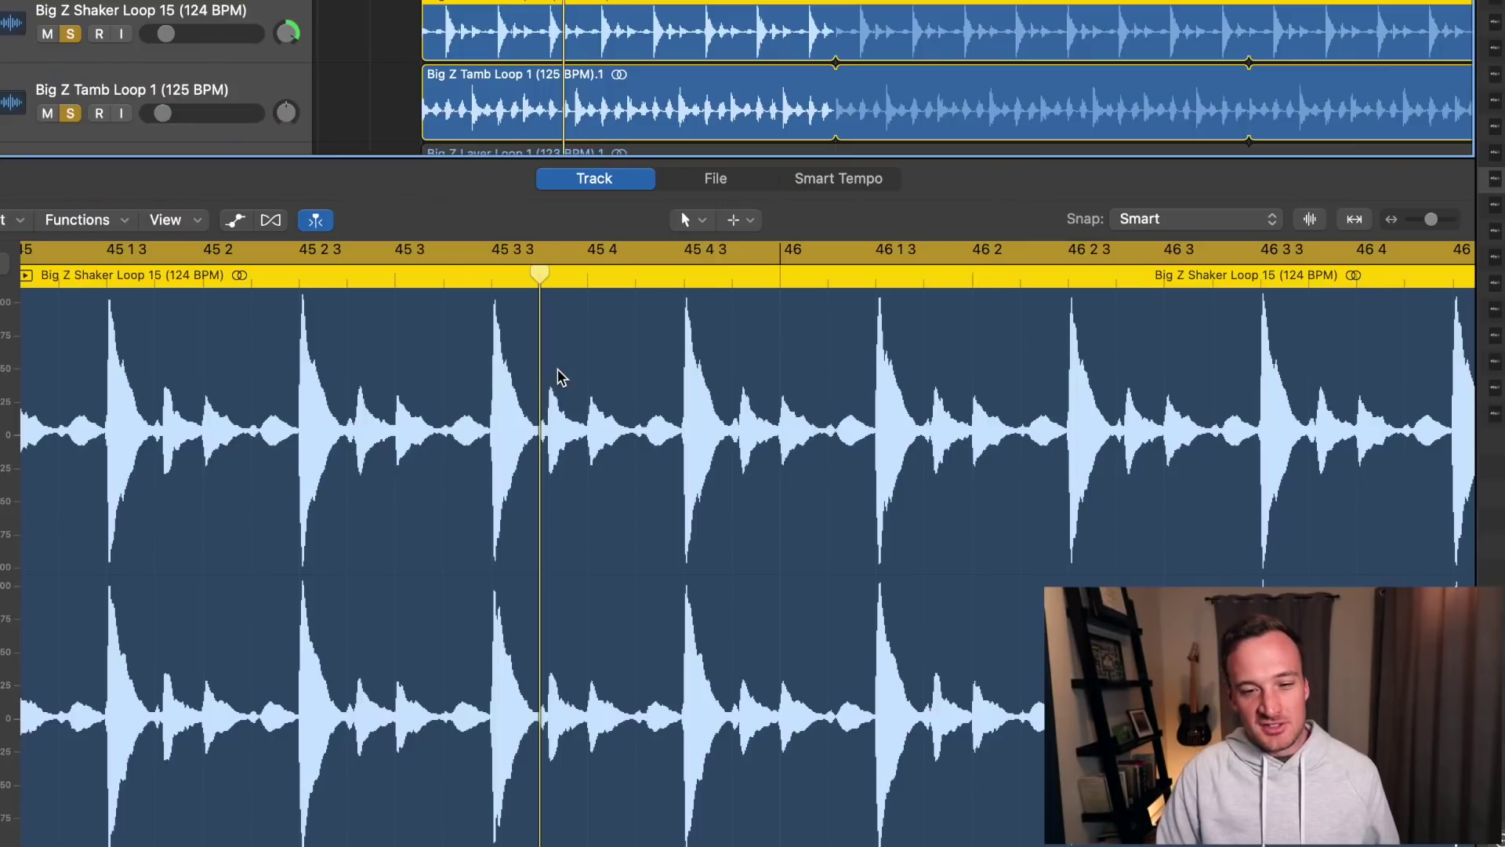
- Examine how the small shaker hit near 45 3 4 in Big Z Shaker Loop 15 sits against the grid
scroll(558, 377, "up", 5)
scroll(559, 378, "down", 4)
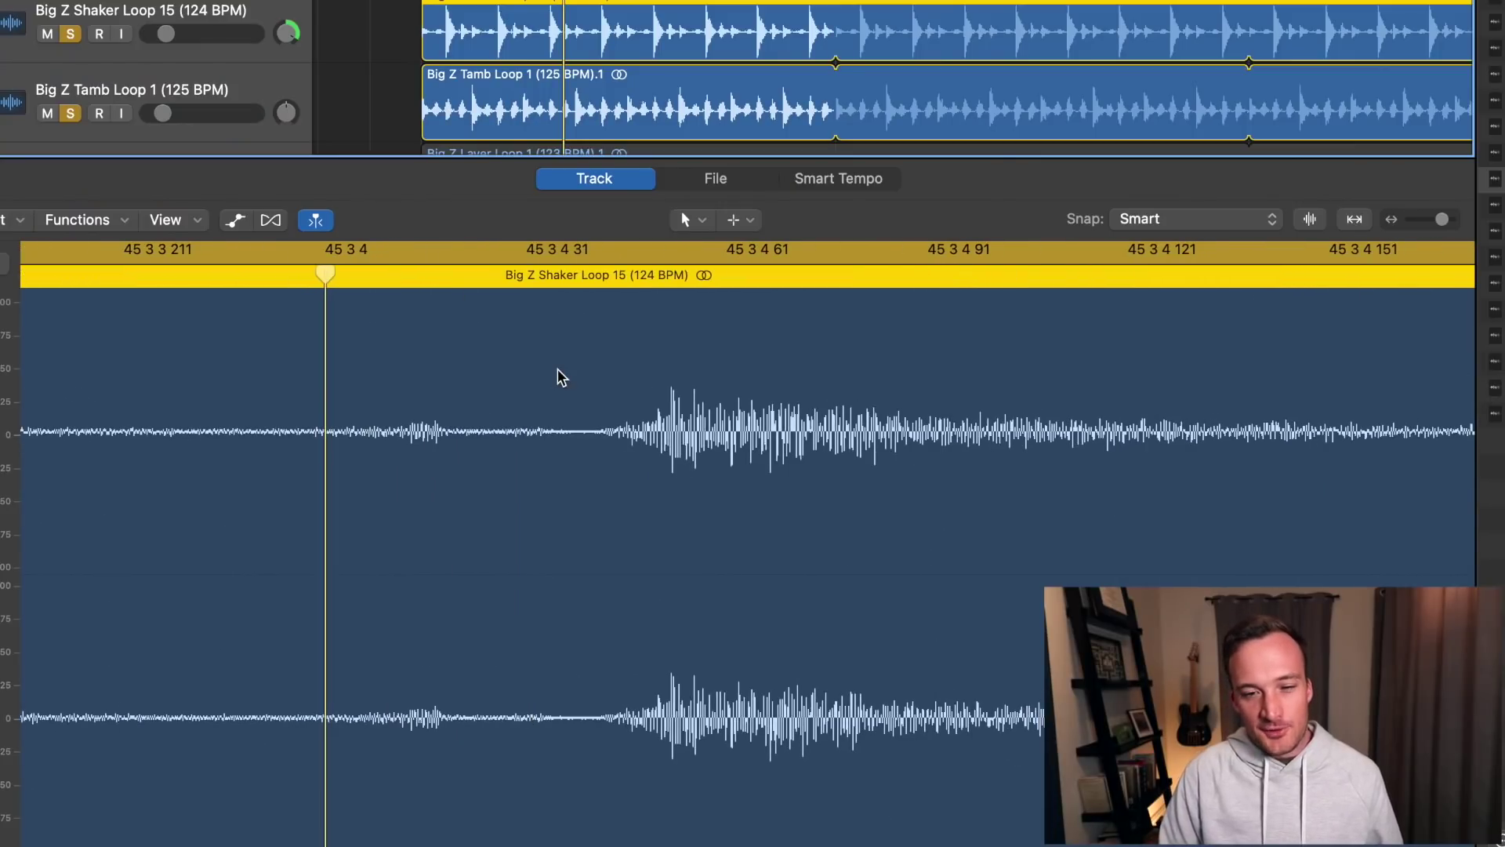
scroll(559, 378, "down", 6)
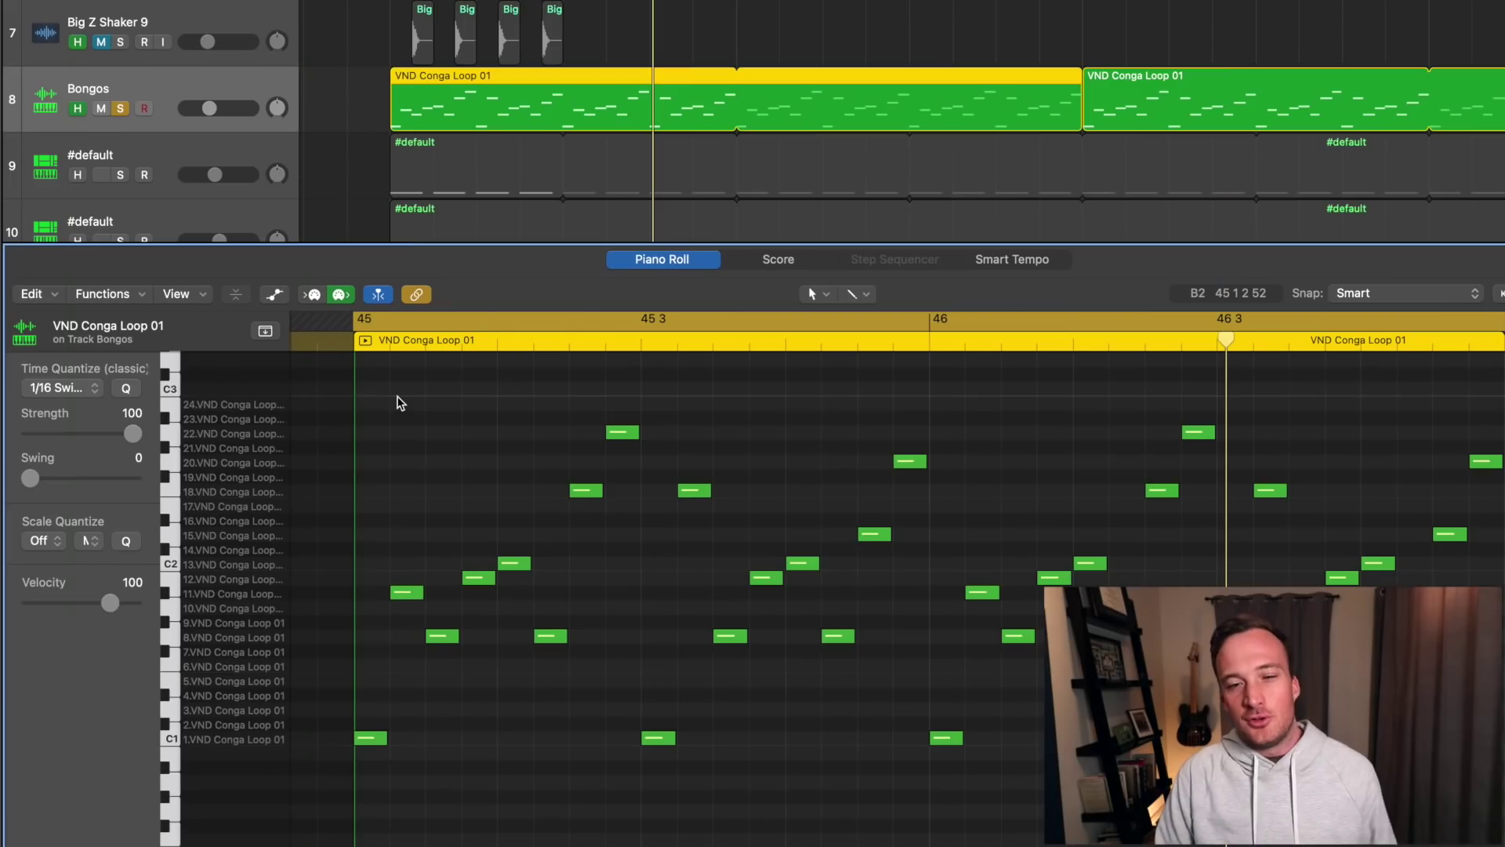
- Quantize all notes of VND Conga Loop 01 on the Bongos track to a 1/16 swing setting
key("super+a")
left_click(61, 388)
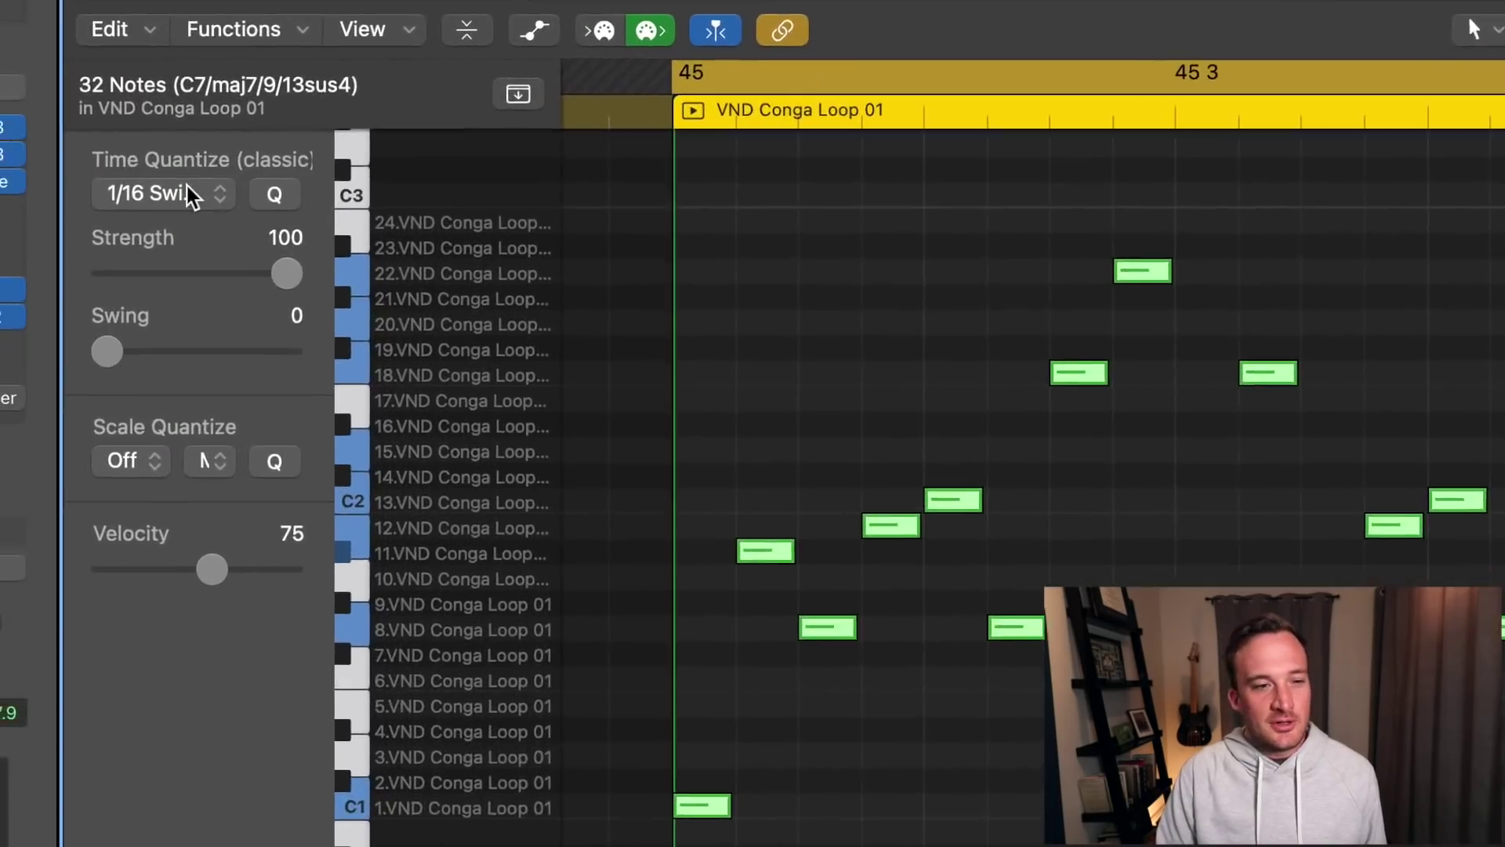
left_click(129, 169)
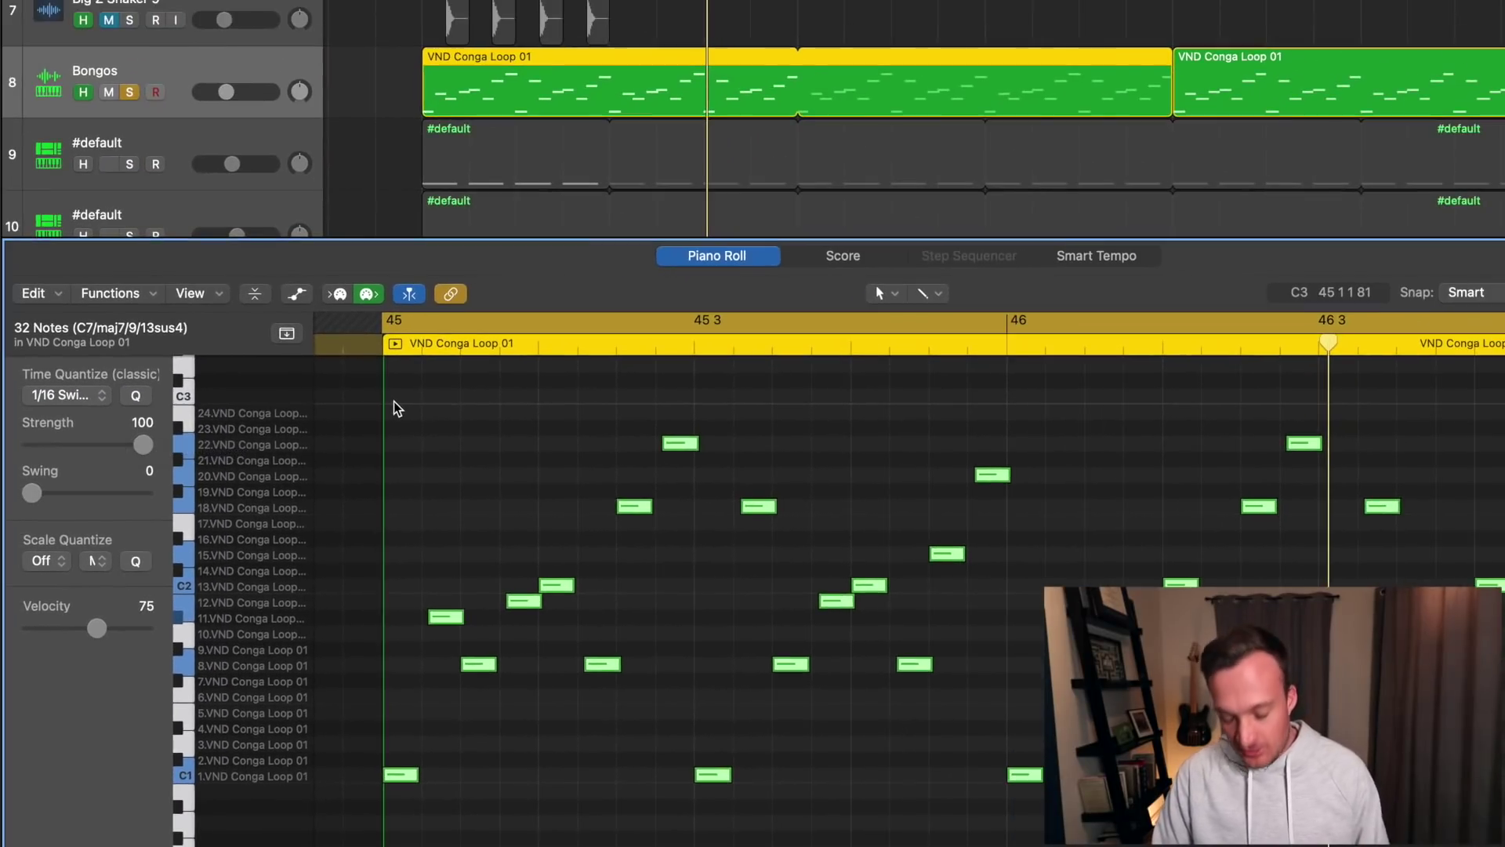
- Humanize the selected conga notes with random variations of 14 ticks in position, 19 in velocity and 11 ticks in length
left_click(110, 292)
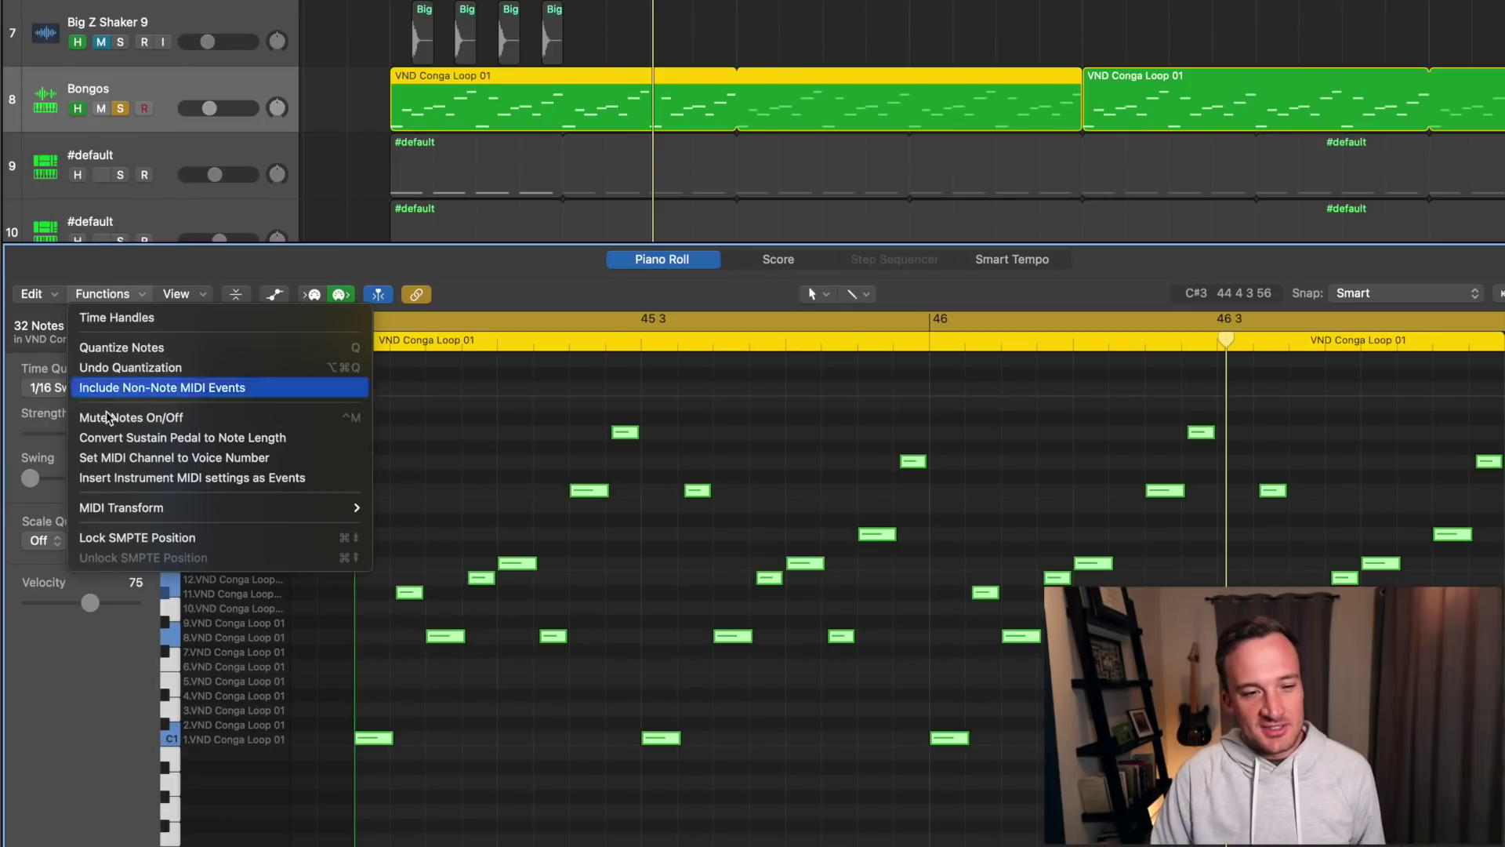
mouse_move(345, 507)
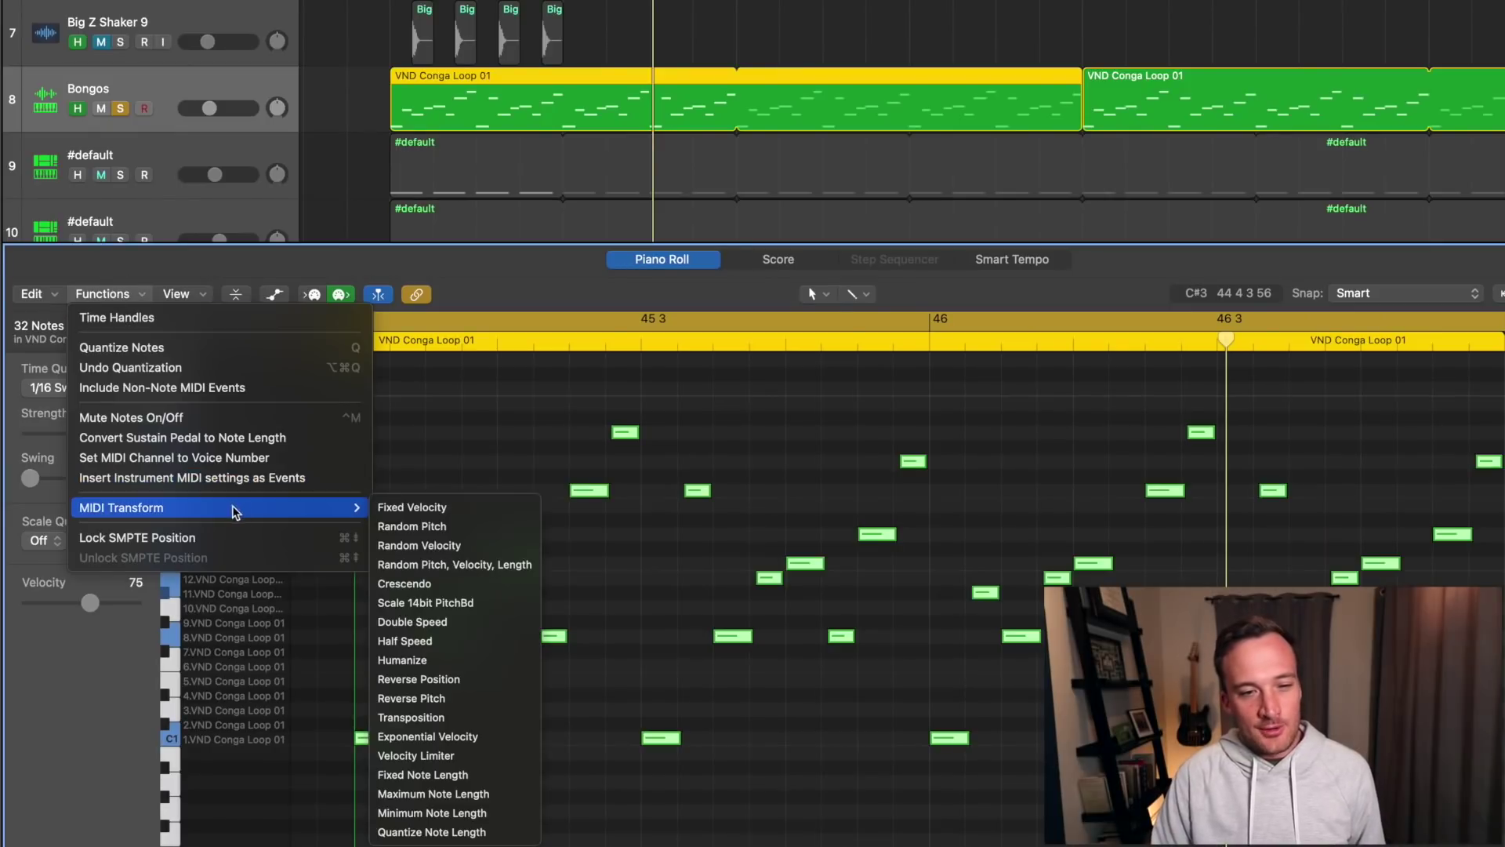
left_click(468, 660)
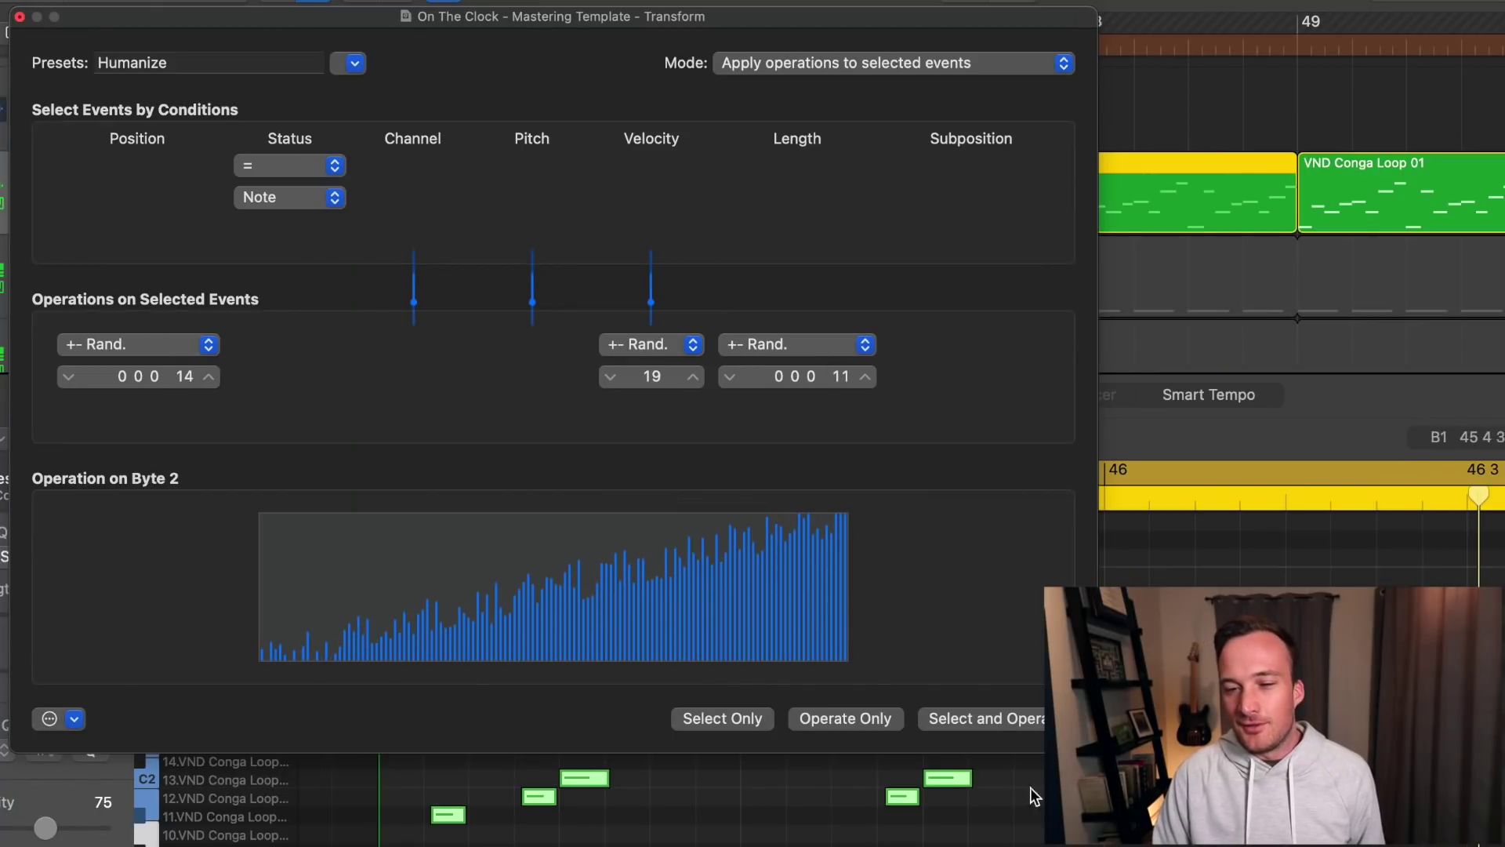
left_click(989, 721)
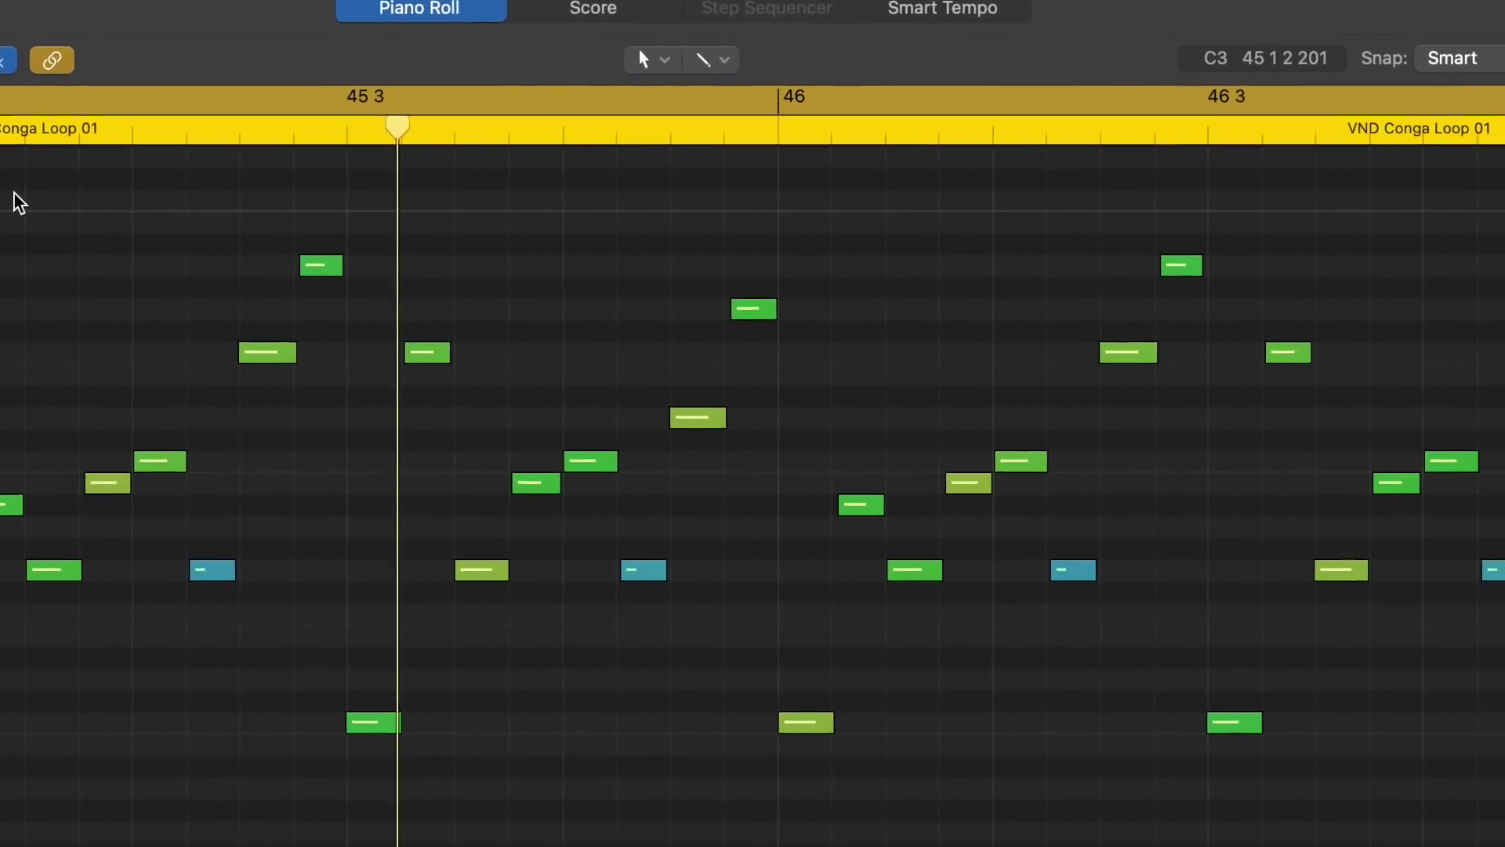